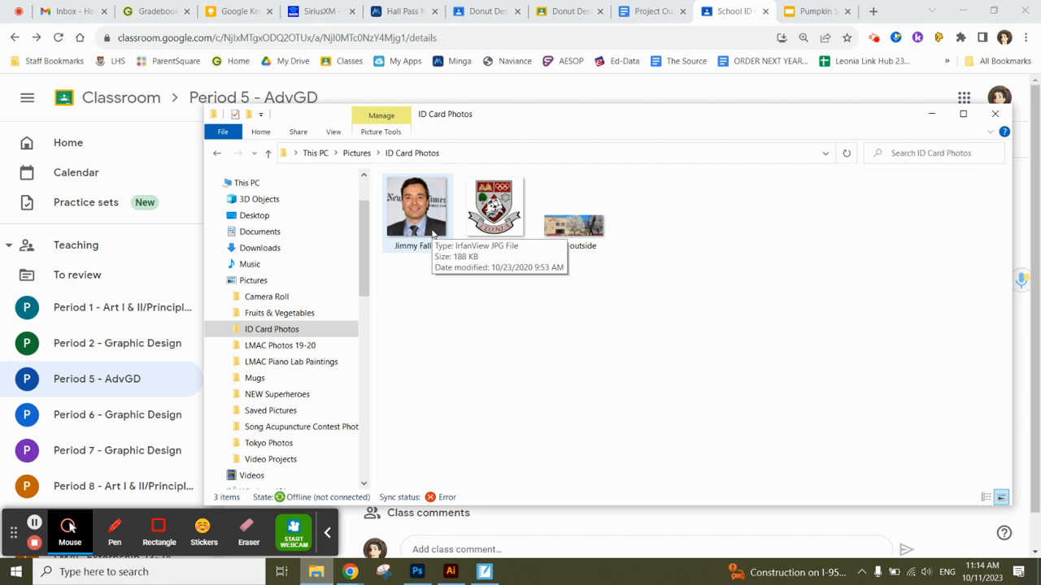
Shift the ID Card Photos Explorer window left and minimize it to reveal the Classroom assignment.
{"action": "left_click_drag", "start_coordinate": [867, 119], "coordinate": [805, 122]}
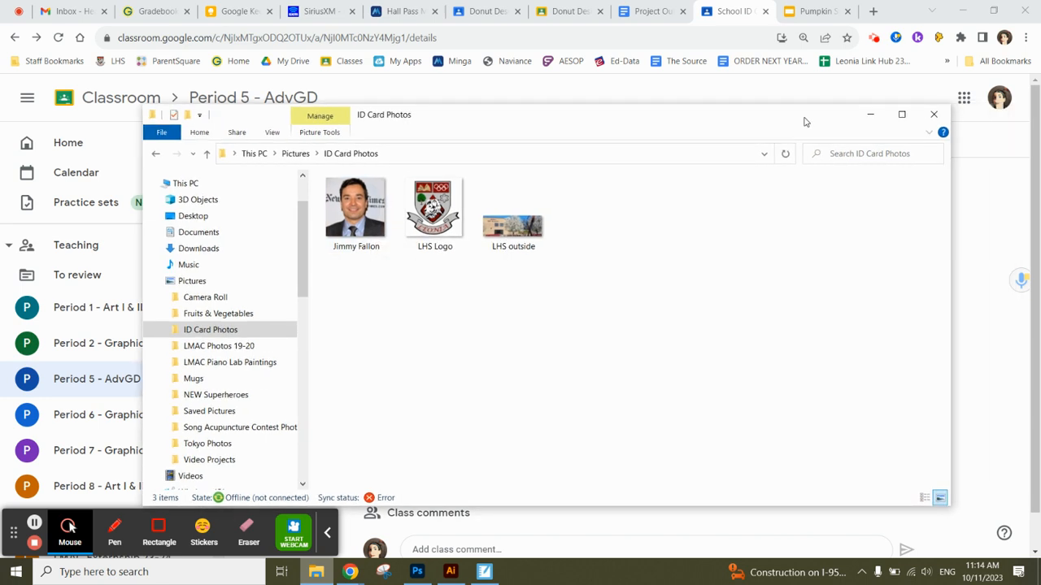
{"action": "left_click", "coordinate": [870, 113]}
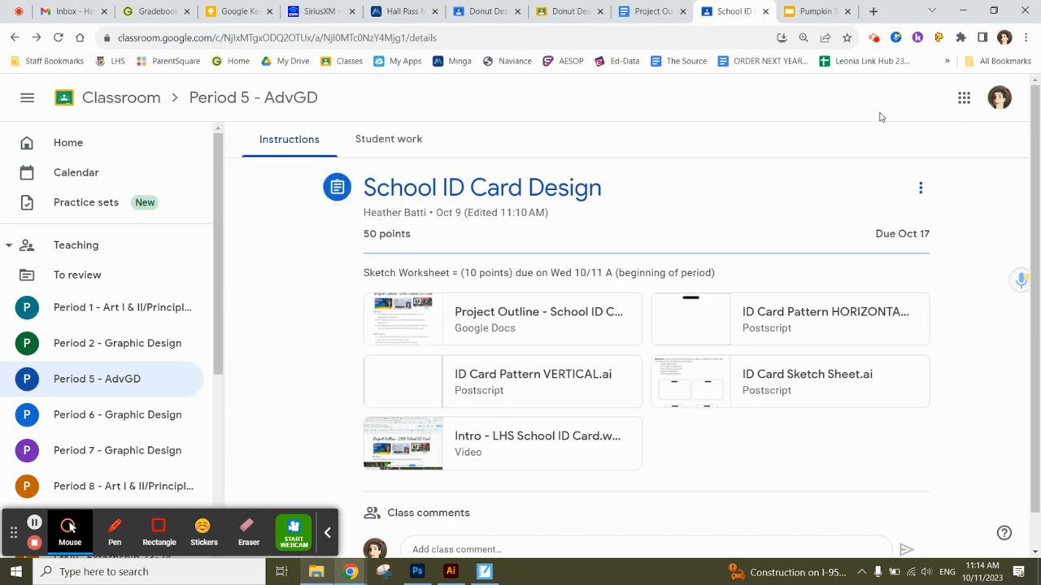
Open the ID Card Pattern HORIZONTAL.ai attachment in a new Drive window, then return to Photoshop.
{"action": "left_click", "coordinate": [772, 309]}
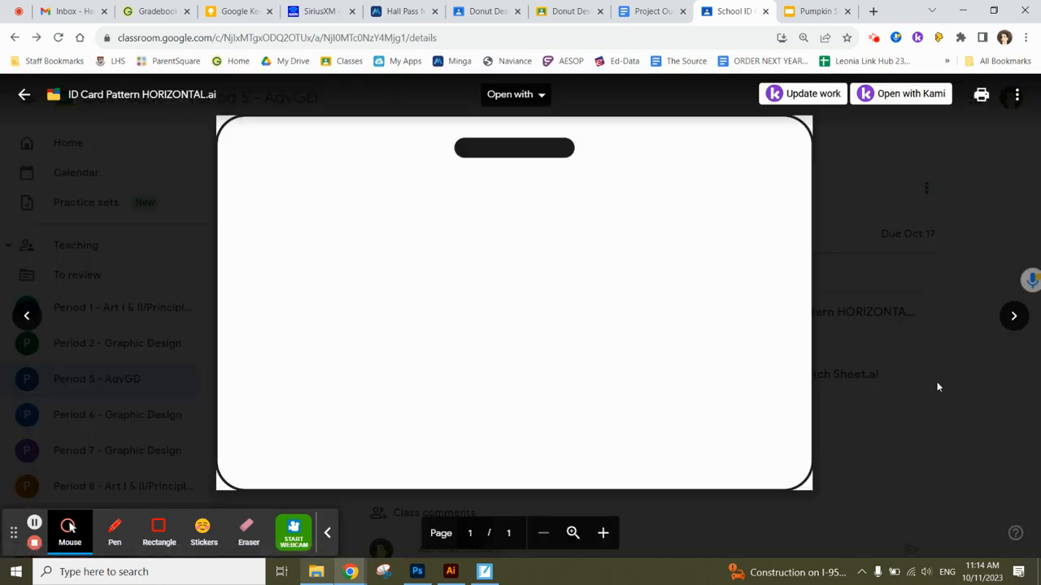
{"action": "left_click", "coordinate": [1015, 329]}
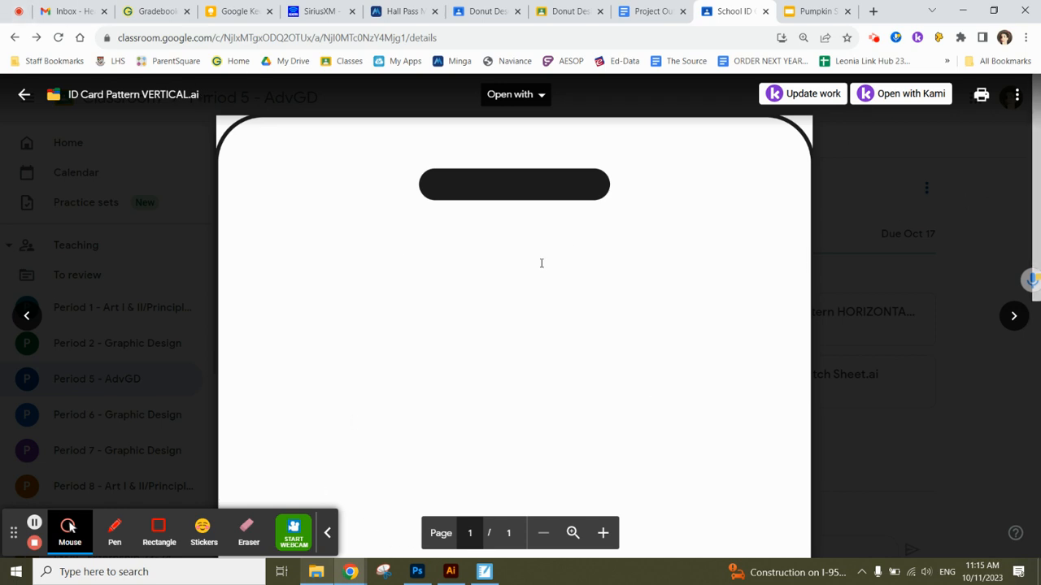
{"action": "left_click", "coordinate": [36, 310]}
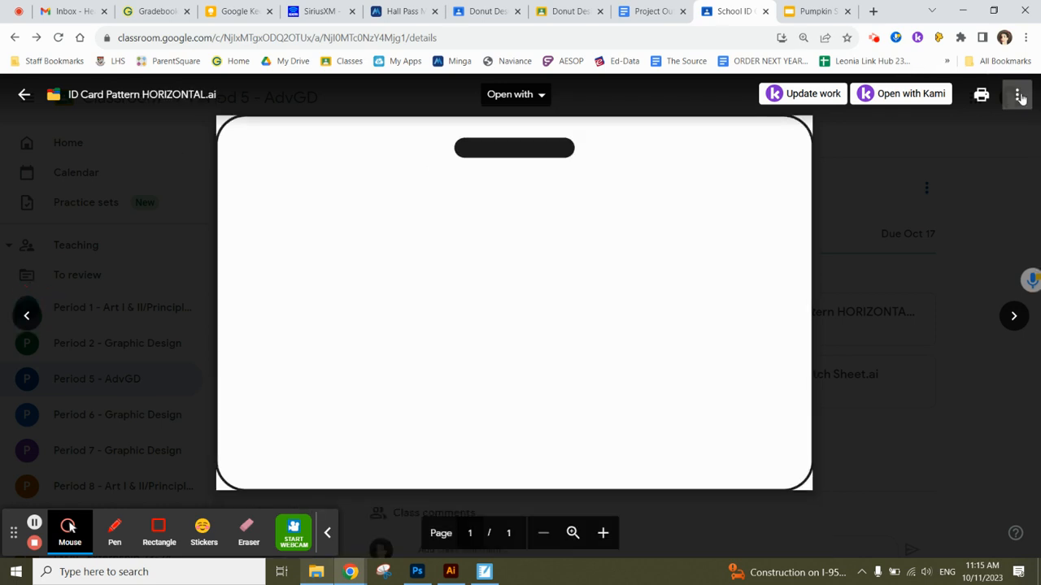
{"action": "left_click", "coordinate": [1016, 94]}
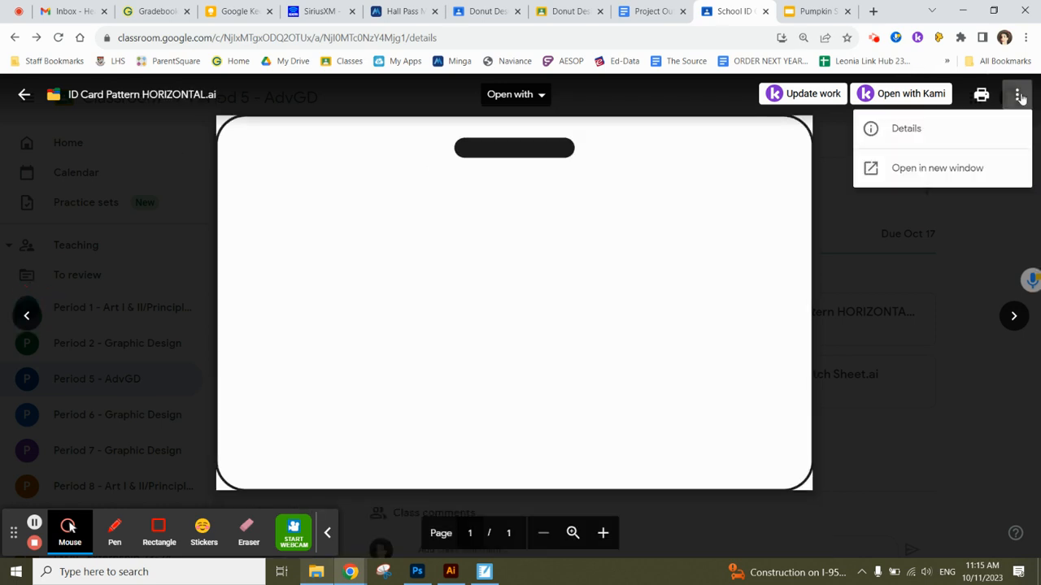
{"action": "left_click", "coordinate": [958, 170]}
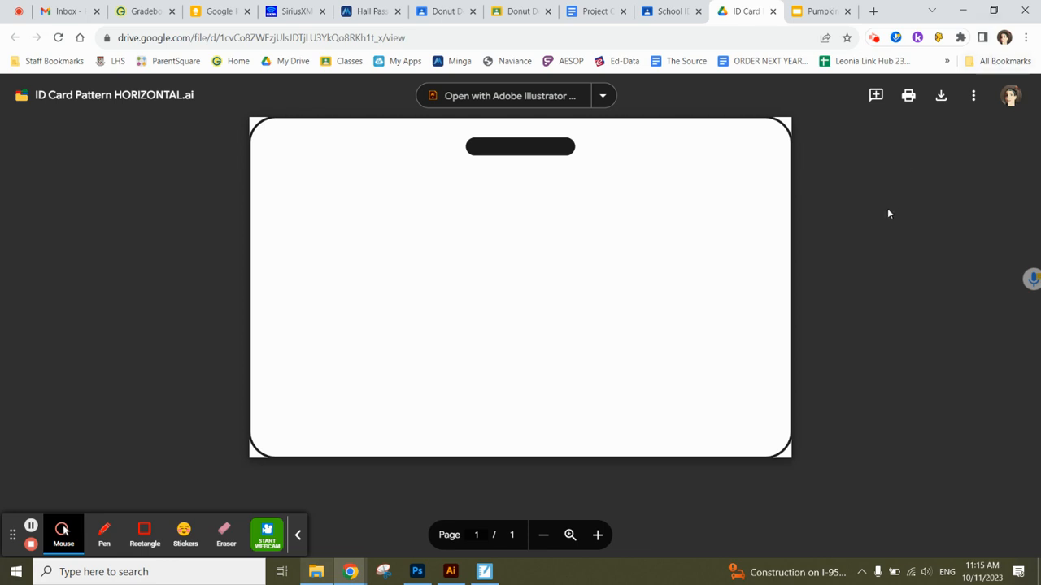
{"action": "left_click", "coordinate": [421, 572]}
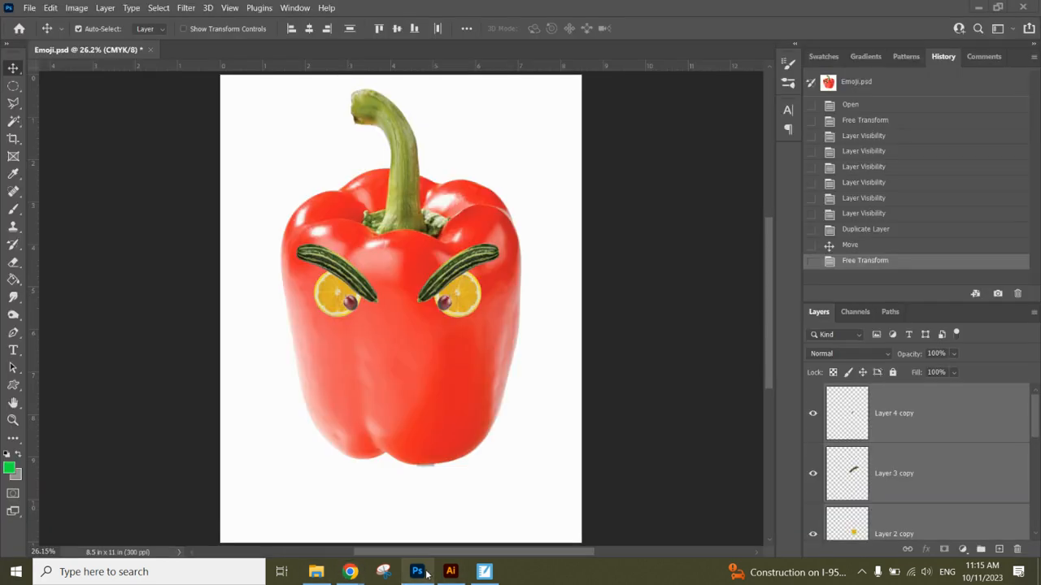
Open ID Card Pattern HORIZONTAL from Downloads at 300 ppi, then return to the Drive viewer.
{"action": "left_click", "coordinate": [28, 8]}
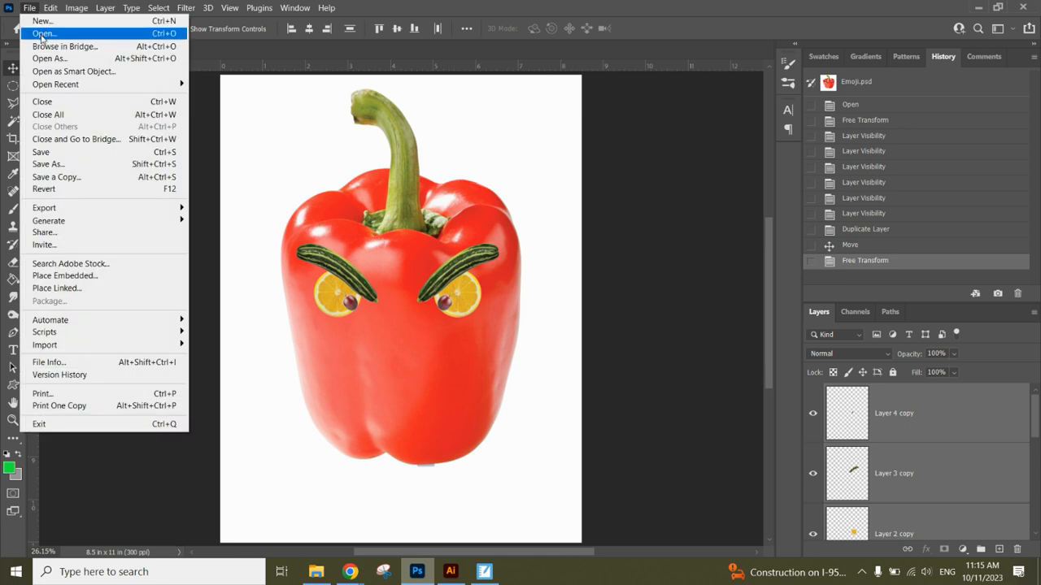
{"action": "mouse_move", "coordinate": [70, 86]}
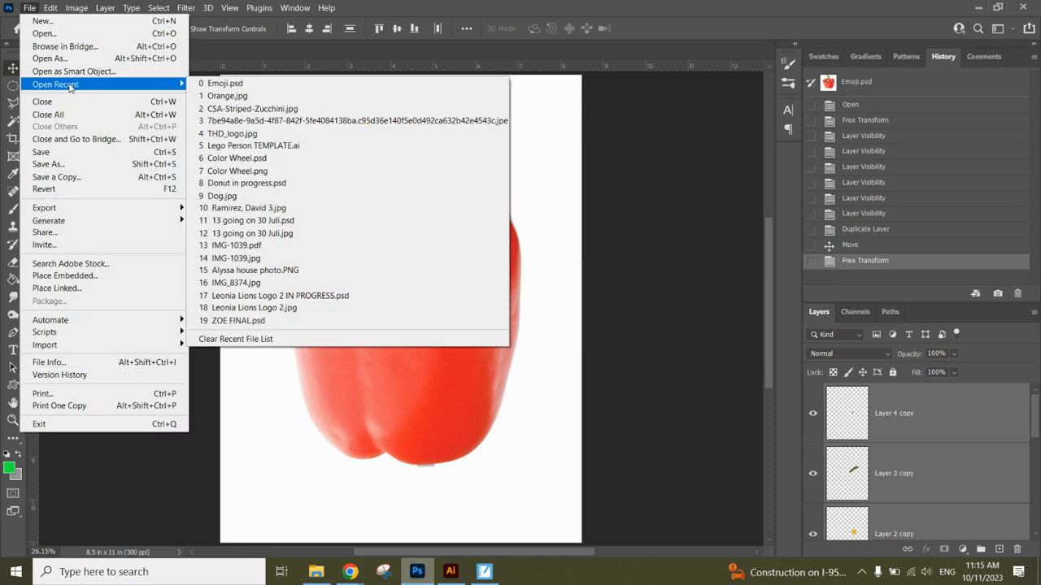
{"action": "left_click", "coordinate": [78, 36]}
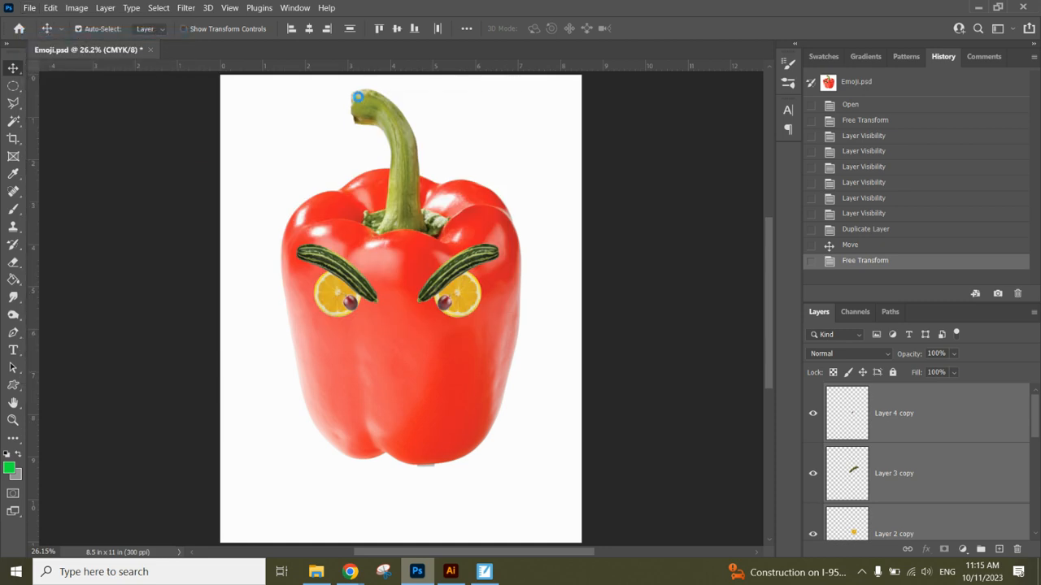
{"action": "left_click", "coordinate": [73, 220]}
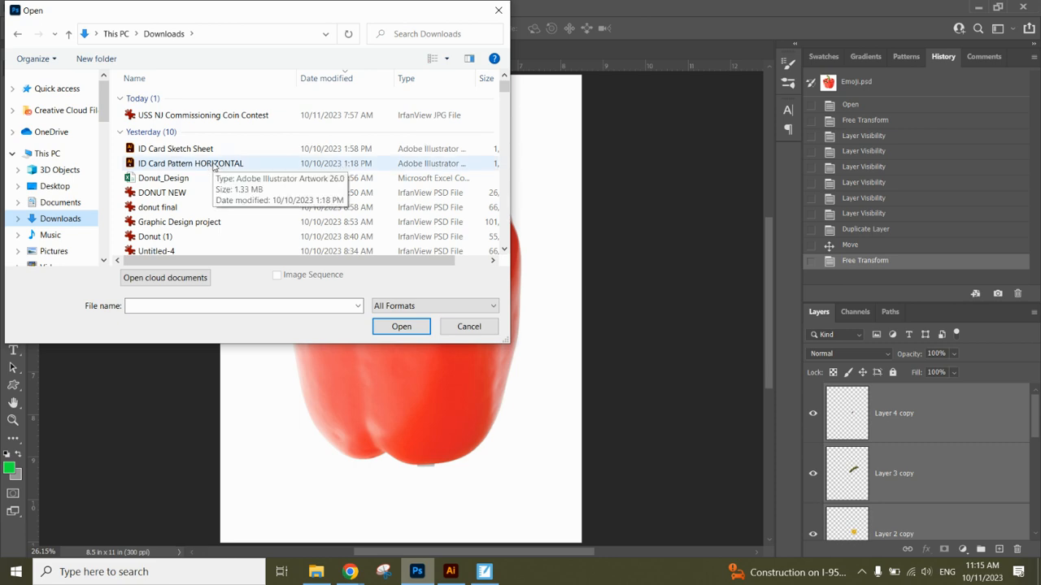
{"action": "double_click", "coordinate": [213, 164]}
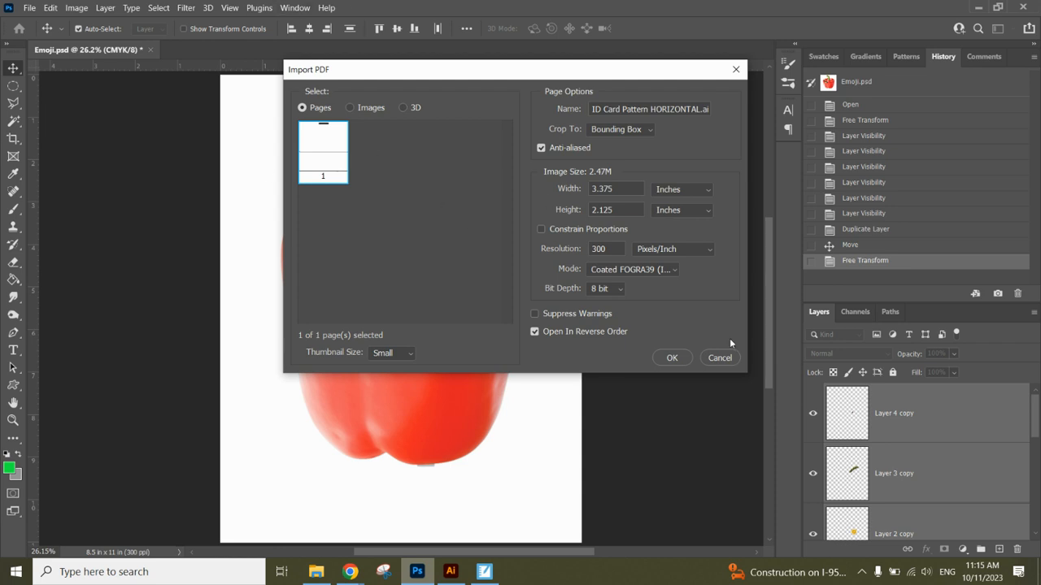
{"action": "left_click", "coordinate": [670, 359]}
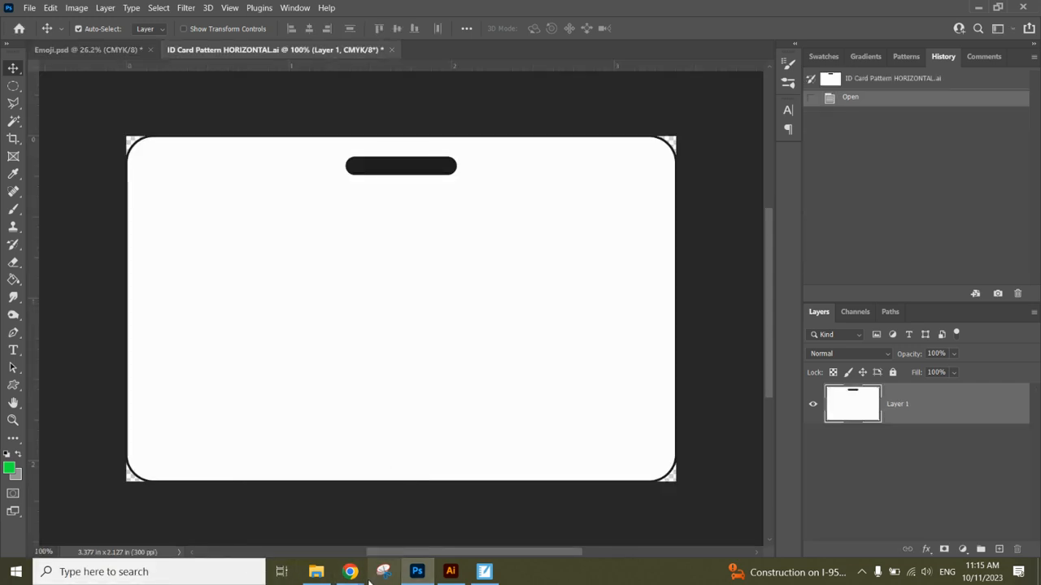
{"action": "mouse_move", "coordinate": [358, 573]}
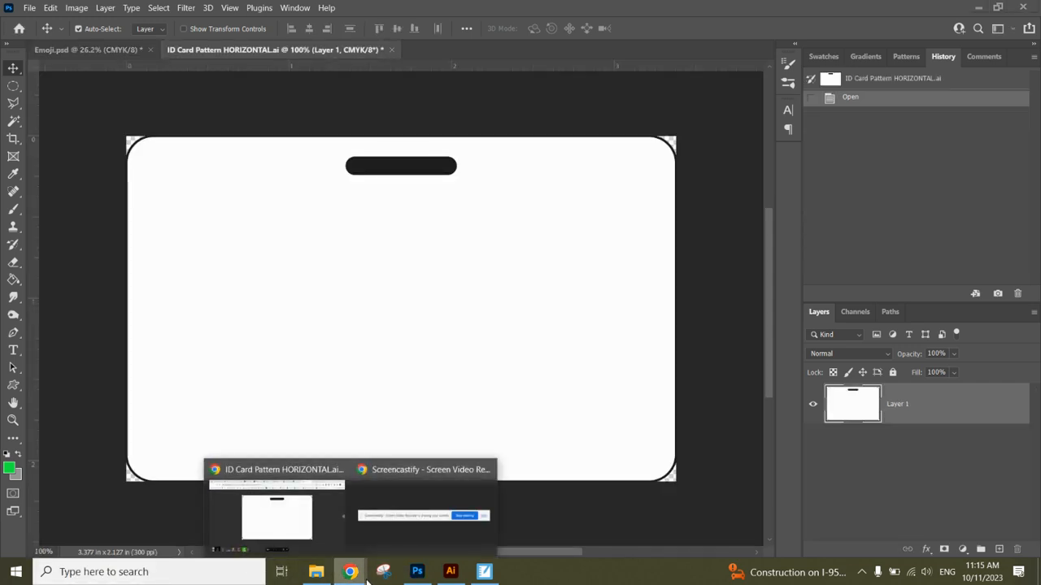
{"action": "left_click", "coordinate": [298, 515]}
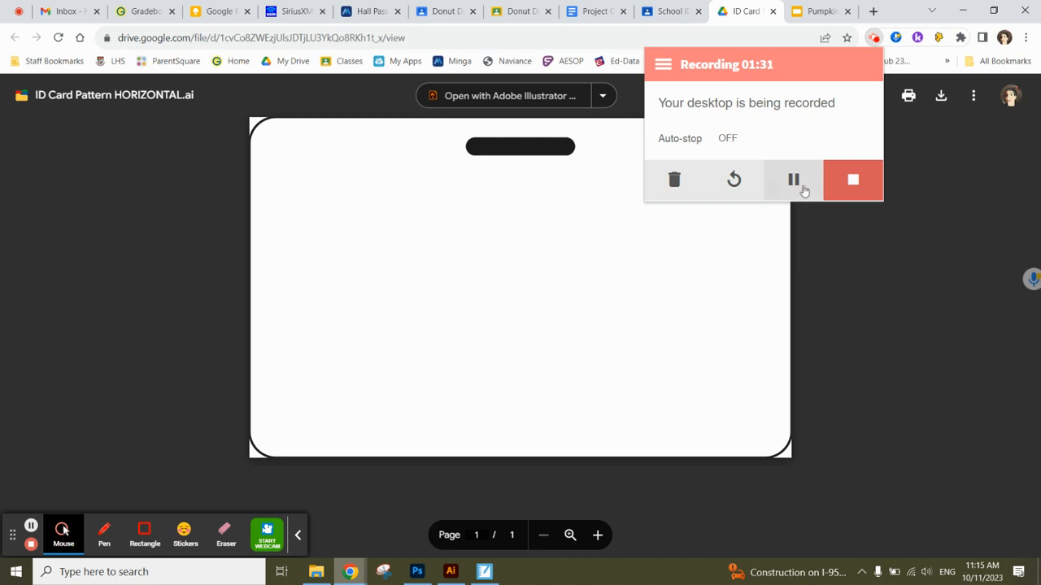
{"action": "mouse_move", "coordinate": [418, 572]}
{"action": "left_click", "coordinate": [452, 508]}
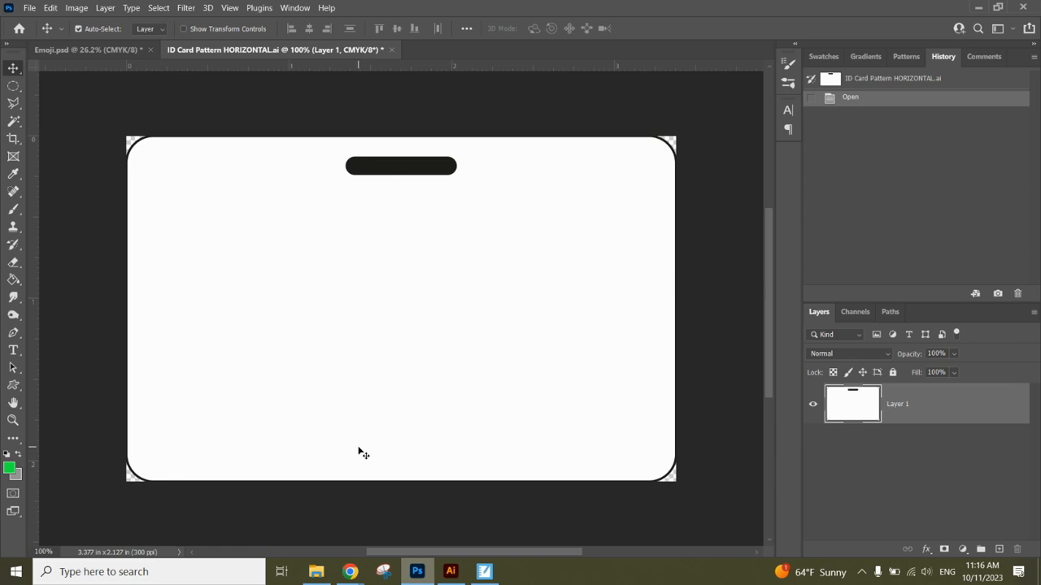
Open the headshot image from Pictures > ID Card Photos in Photoshop.
{"action": "left_click", "coordinate": [32, 8]}
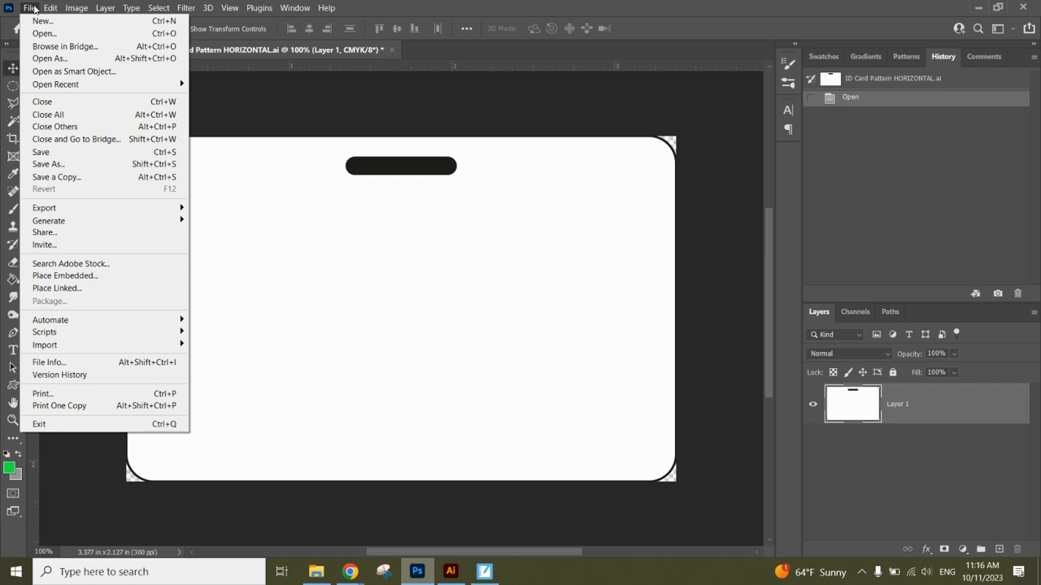
{"action": "left_click", "coordinate": [44, 34]}
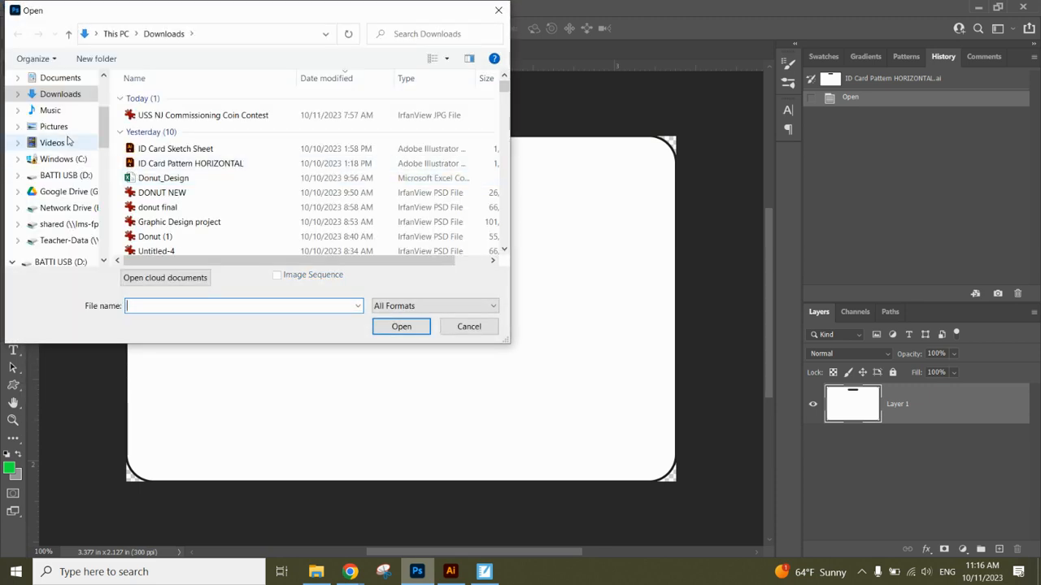
{"action": "scroll", "coordinate": [107, 122], "scroll_direction": "up", "scroll_amount": 1}
{"action": "scroll", "coordinate": [106, 122], "scroll_direction": "up", "scroll_amount": 1}
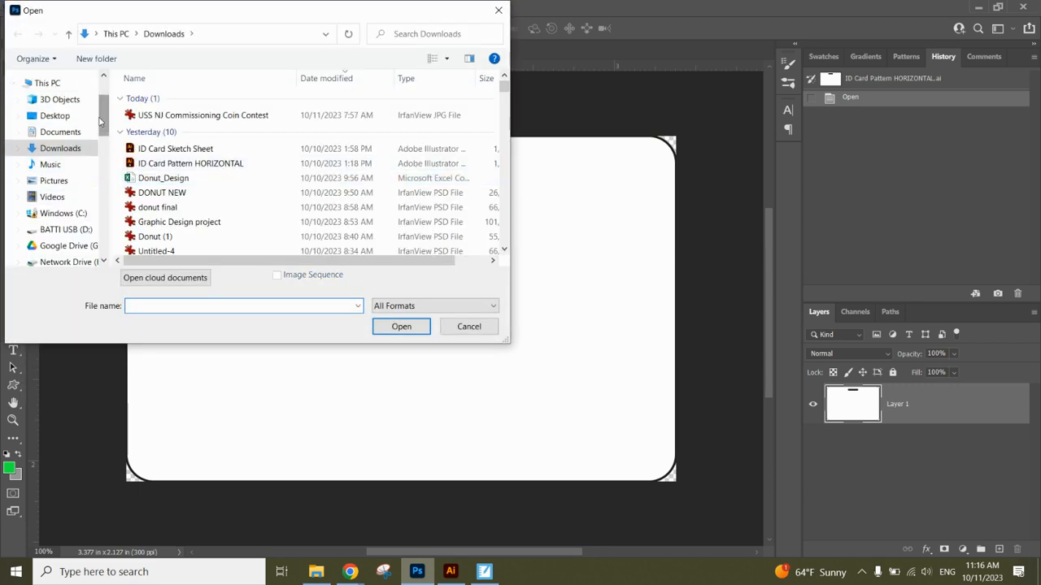
{"action": "left_click", "coordinate": [68, 181]}
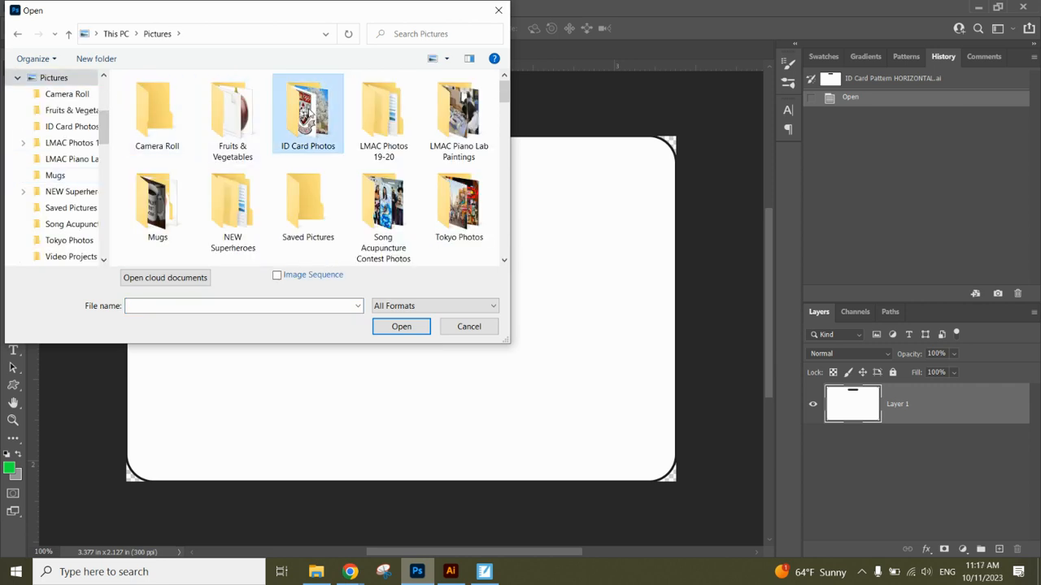
{"action": "double_click", "coordinate": [308, 114]}
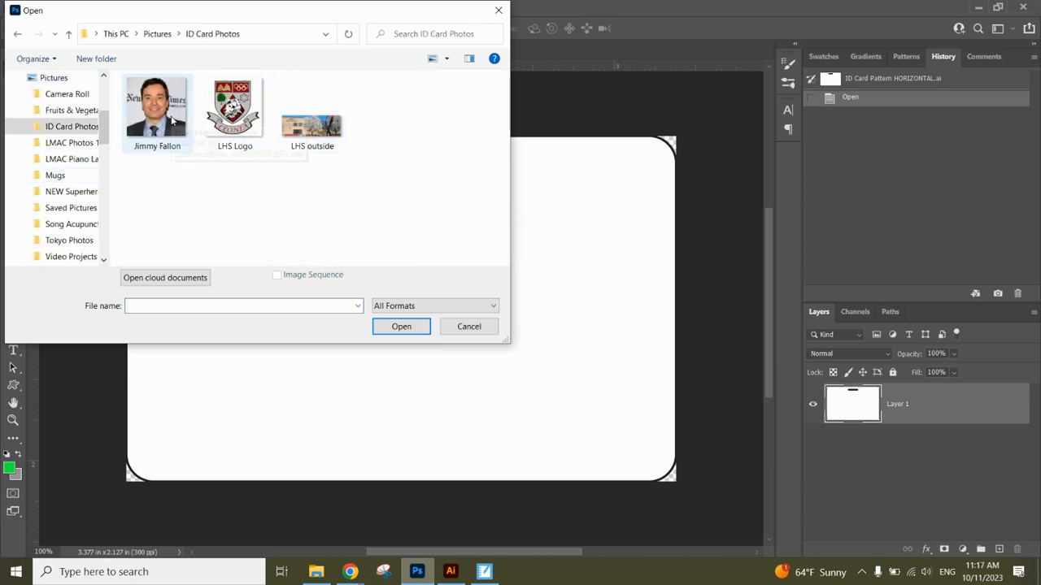
{"action": "left_click", "coordinate": [166, 114]}
{"action": "left_click", "coordinate": [398, 328]}
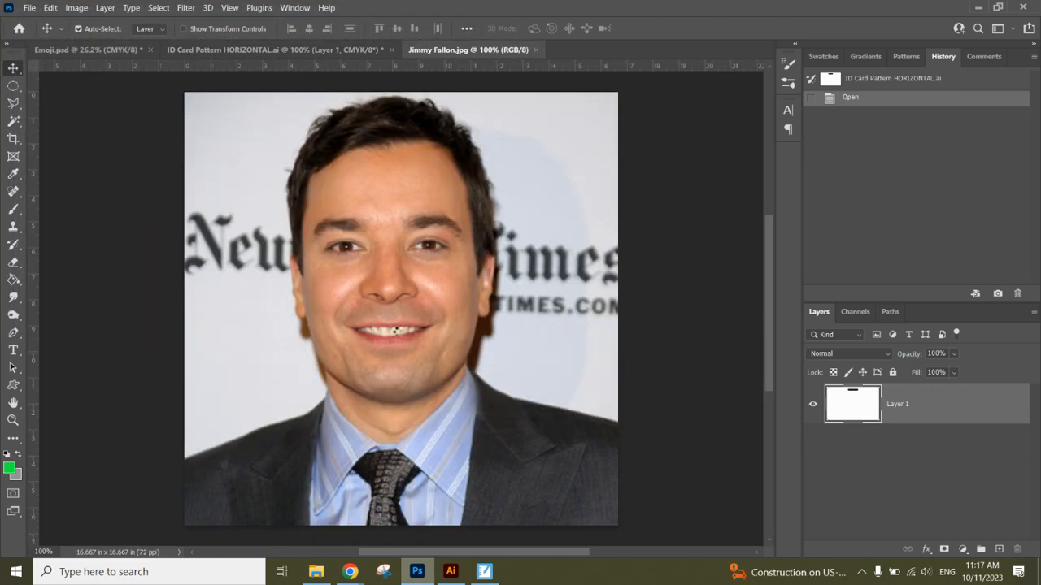
Crop the headshot tighter around the face, trimming the sides and the bottom to the collar.
{"action": "left_click", "coordinate": [13, 141]}
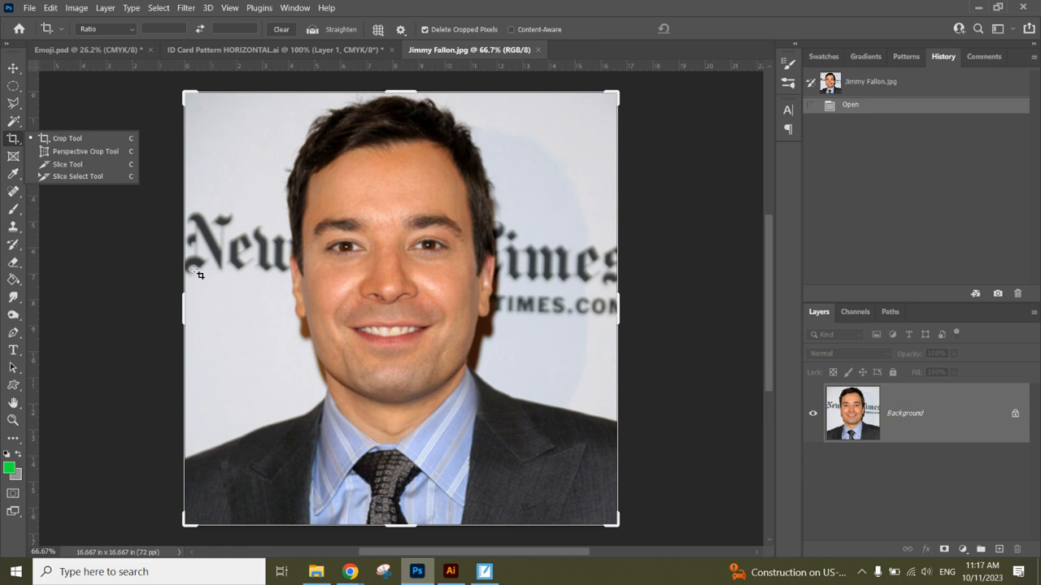
{"action": "left_click_drag", "start_coordinate": [201, 302], "coordinate": [225, 309]}
{"action": "left_click_drag", "start_coordinate": [576, 310], "coordinate": [531, 309]}
{"action": "left_click_drag", "start_coordinate": [404, 528], "coordinate": [405, 479]}
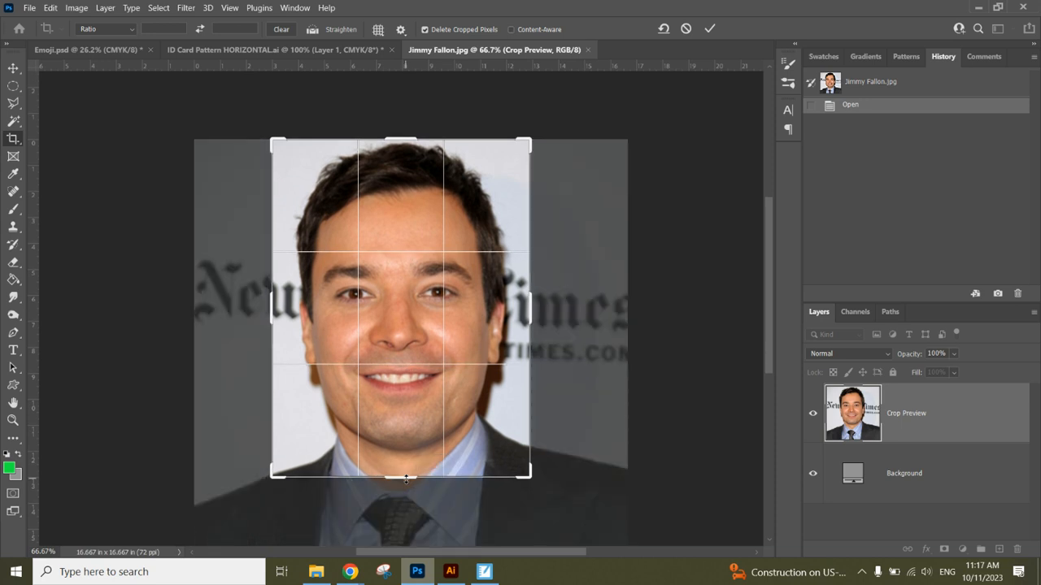
{"action": "key", "text": "Return"}
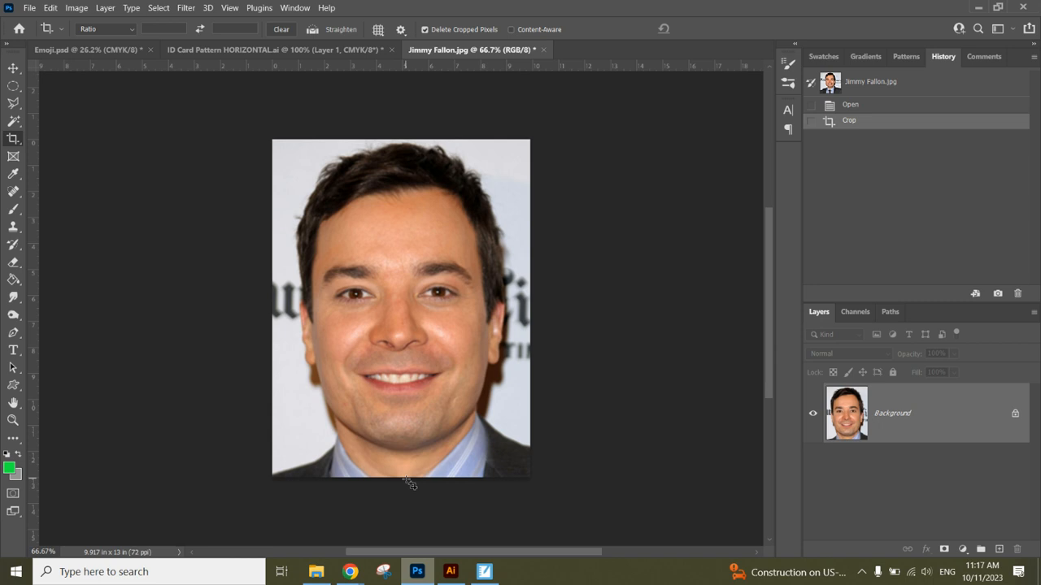
Unlock the headshot's Background so it becomes the editable Layer 0.
{"action": "left_click", "coordinate": [14, 69]}
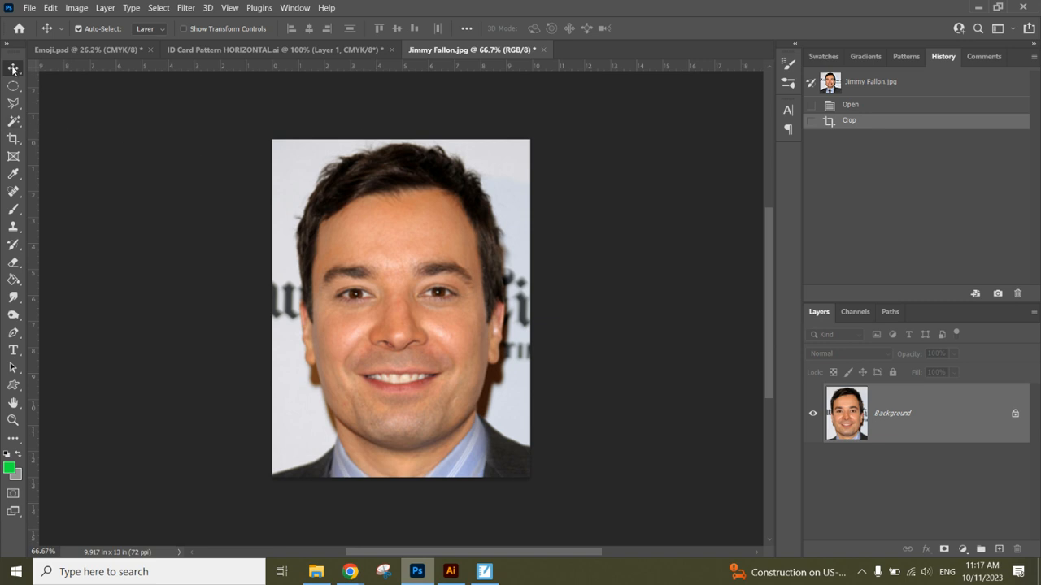
{"action": "mouse_move", "coordinate": [382, 301]}
{"action": "left_mouse_down"}
{"action": "mouse_move", "coordinate": [251, 225]}
{"action": "mouse_move", "coordinate": [234, 184]}
{"action": "mouse_move", "coordinate": [395, 312]}
{"action": "left_mouse_up"}
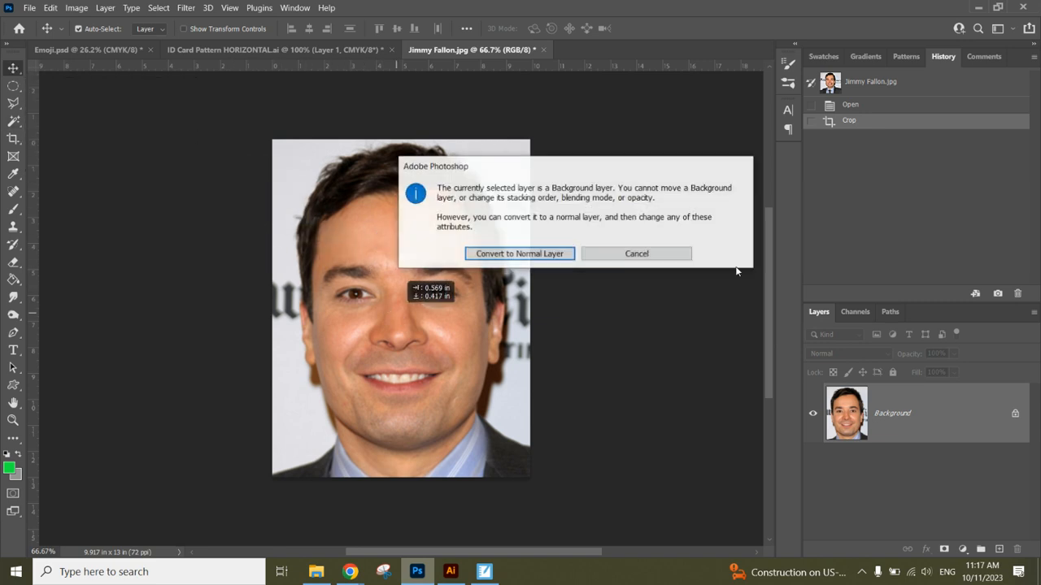
{"action": "left_click", "coordinate": [615, 250]}
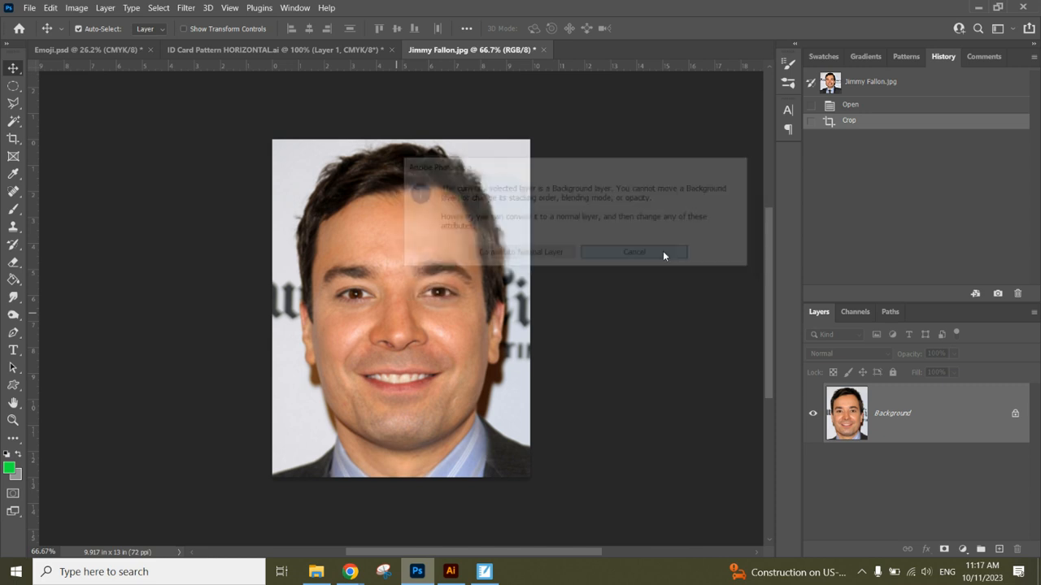
{"action": "left_click", "coordinate": [1015, 417]}
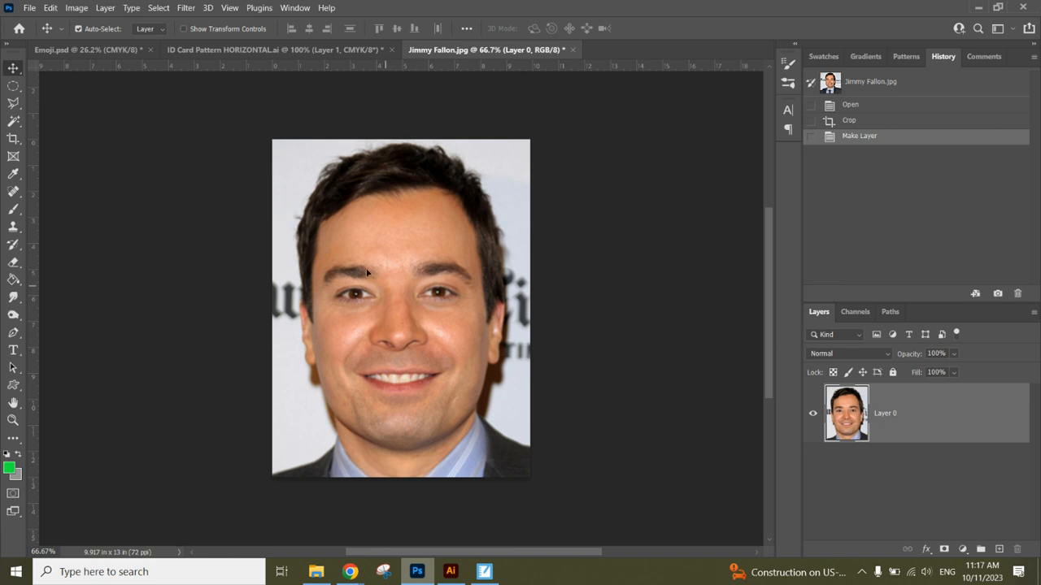
Copy the headshot onto the ID card and scale it to about 41% on the left side.
{"action": "left_click_drag", "start_coordinate": [367, 272], "coordinate": [287, 327]}
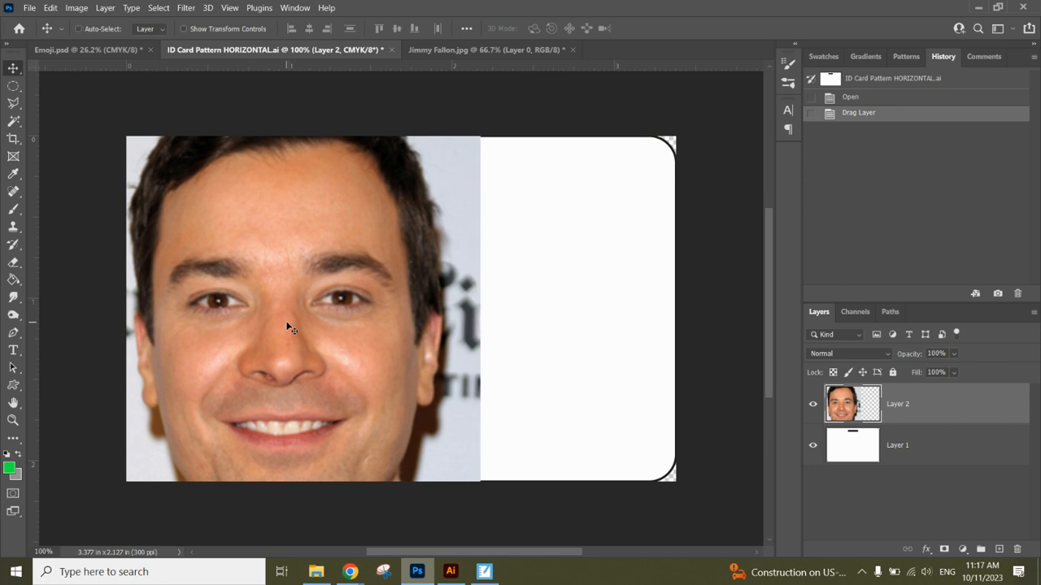
{"action": "key", "text": "ctrl+t"}
{"action": "key", "text": "ctrl+minus"}
{"action": "key", "text": "ctrl+minus"}
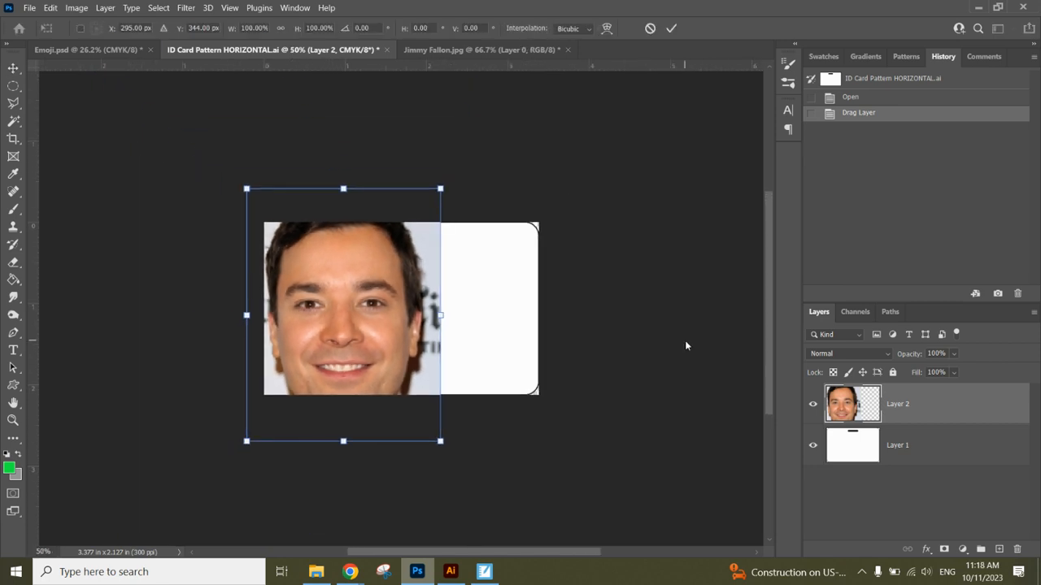
{"action": "key", "text": "ctrl+minus"}
{"action": "key", "text": "ctrl+minus"}
{"action": "key", "text": "ctrl+minus"}
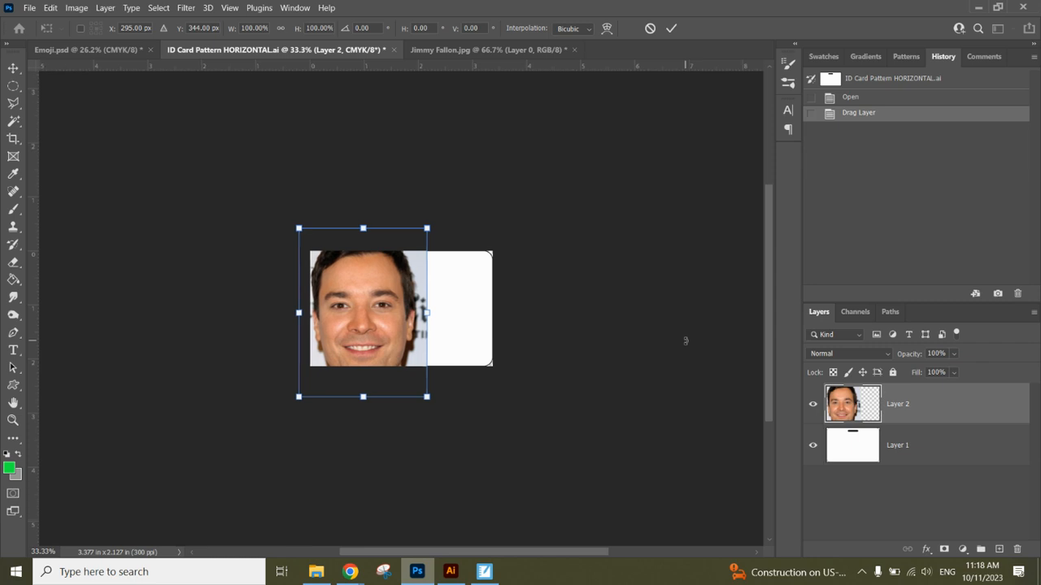
{"action": "key", "text": "ctrl+plus"}
{"action": "key", "text": "ctrl+plus"}
{"action": "key", "text": "ctrl+plus"}
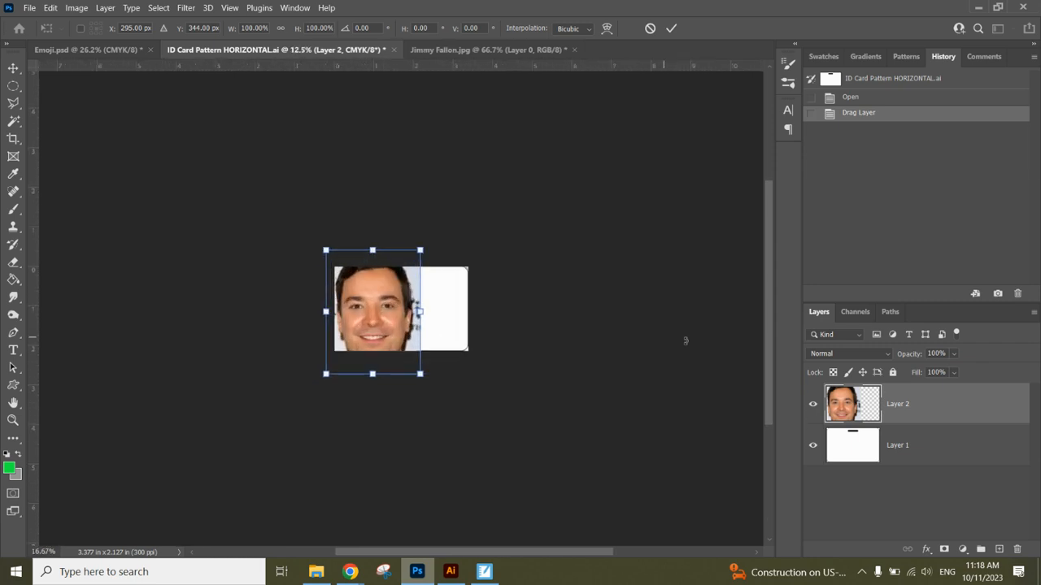
{"action": "key", "text": "ctrl+plus"}
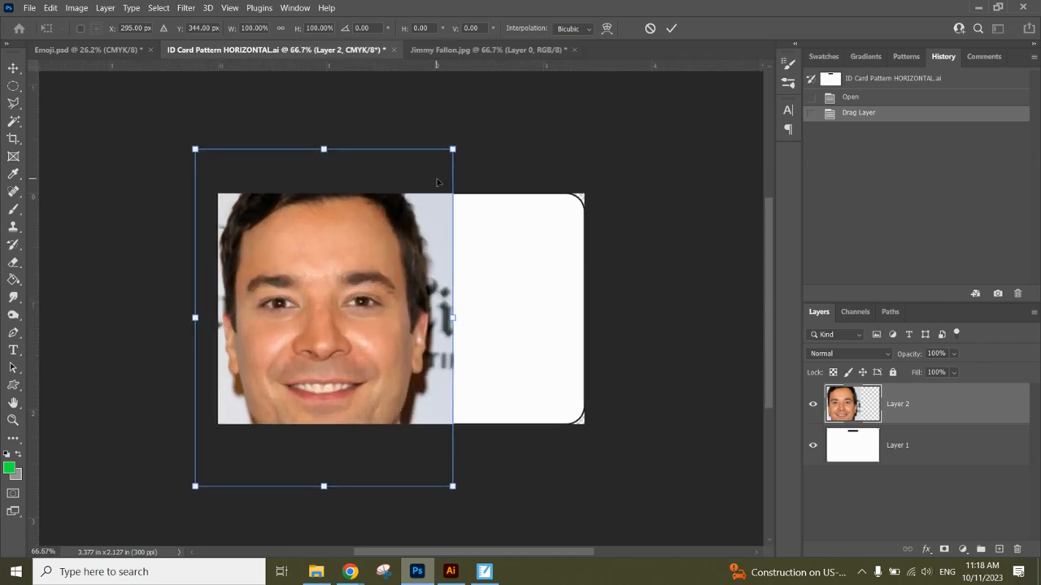
{"action": "left_click_drag", "start_coordinate": [452, 149], "coordinate": [316, 332]}
{"action": "left_click_drag", "start_coordinate": [291, 297], "coordinate": [284, 306]}
{"action": "left_click_drag", "start_coordinate": [363, 236], "coordinate": [346, 241]}
{"action": "left_click_drag", "start_coordinate": [302, 291], "coordinate": [304, 293]}
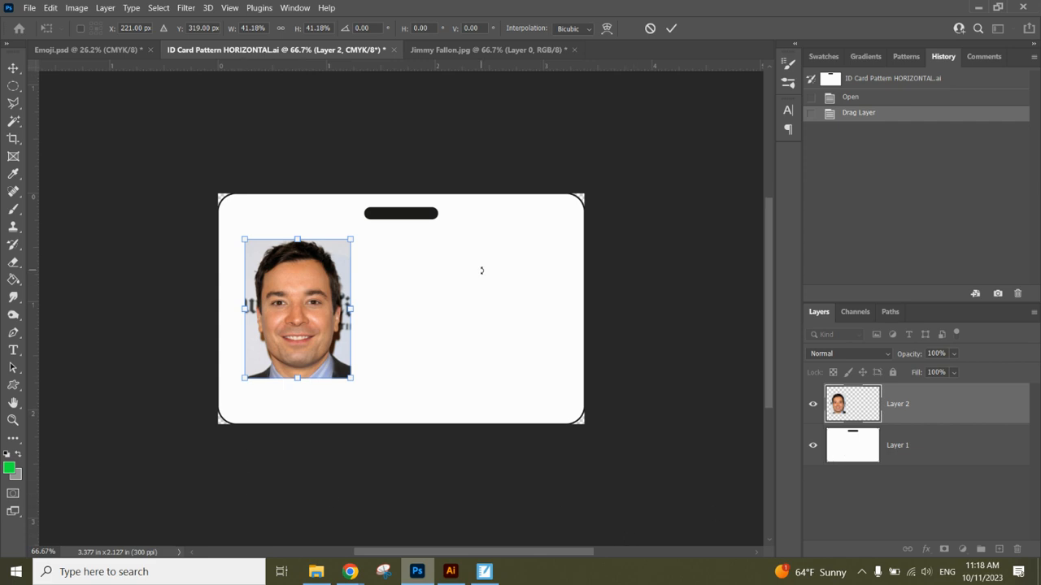
{"action": "key", "text": "Return"}
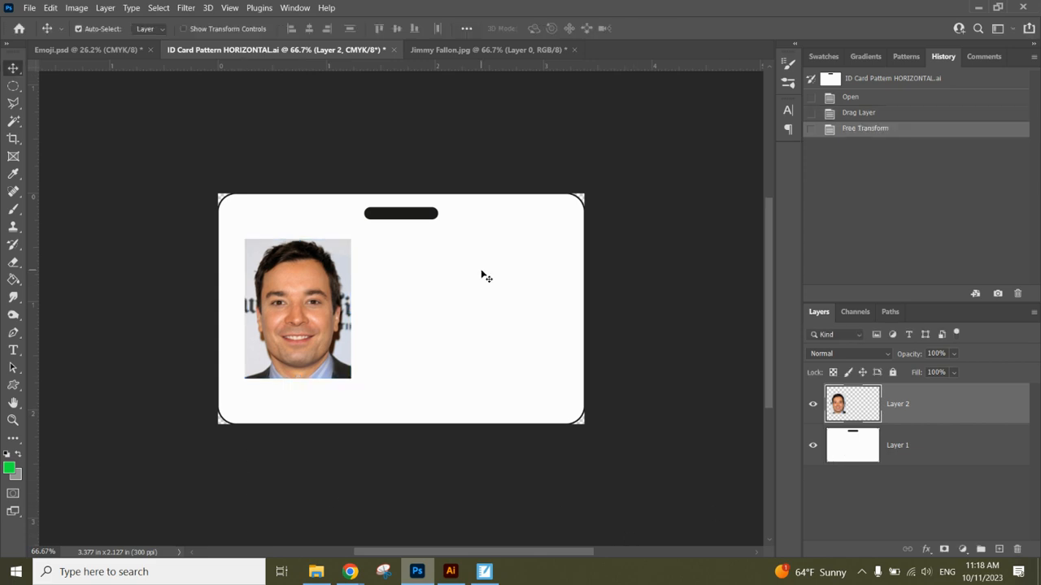
Give the headshot layer an 8 px outside stroke in the dark #12100b colour.
{"action": "left_click", "coordinate": [929, 551]}
{"action": "left_click", "coordinate": [938, 451]}
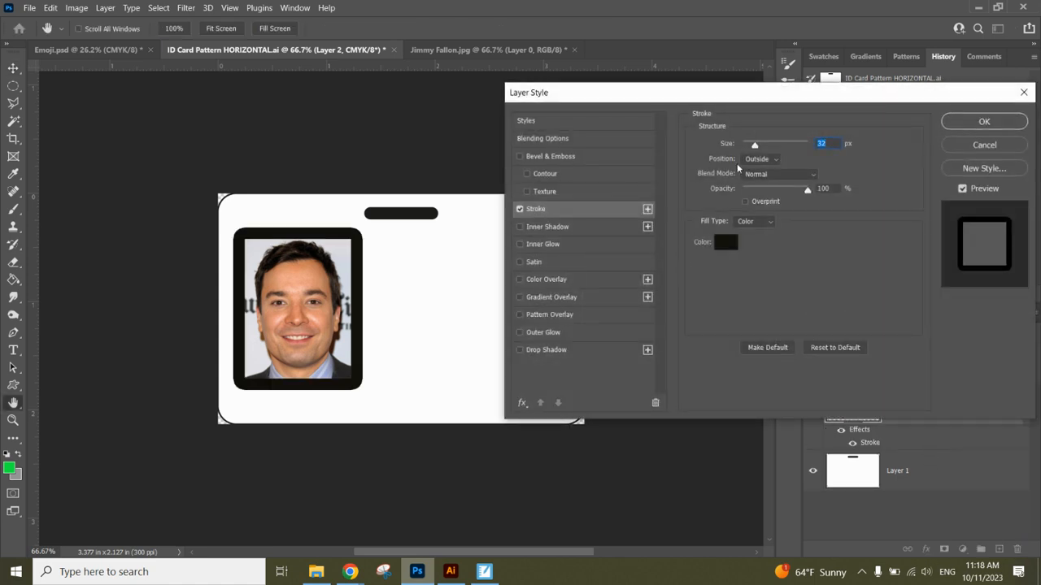
{"action": "left_click", "coordinate": [730, 241]}
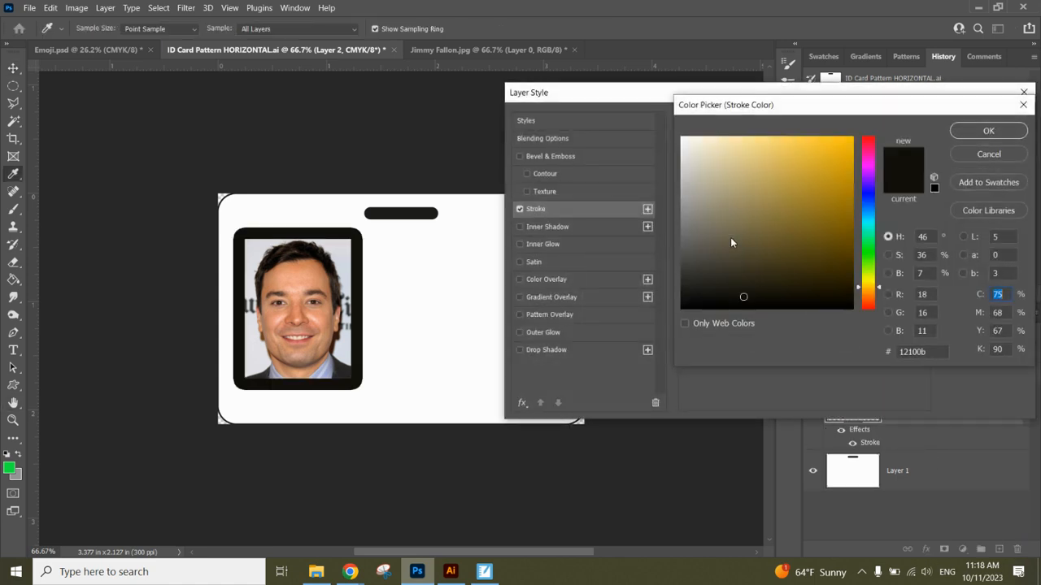
{"action": "left_click", "coordinate": [951, 157]}
{"action": "left_click_drag", "start_coordinate": [755, 145], "coordinate": [748, 147]}
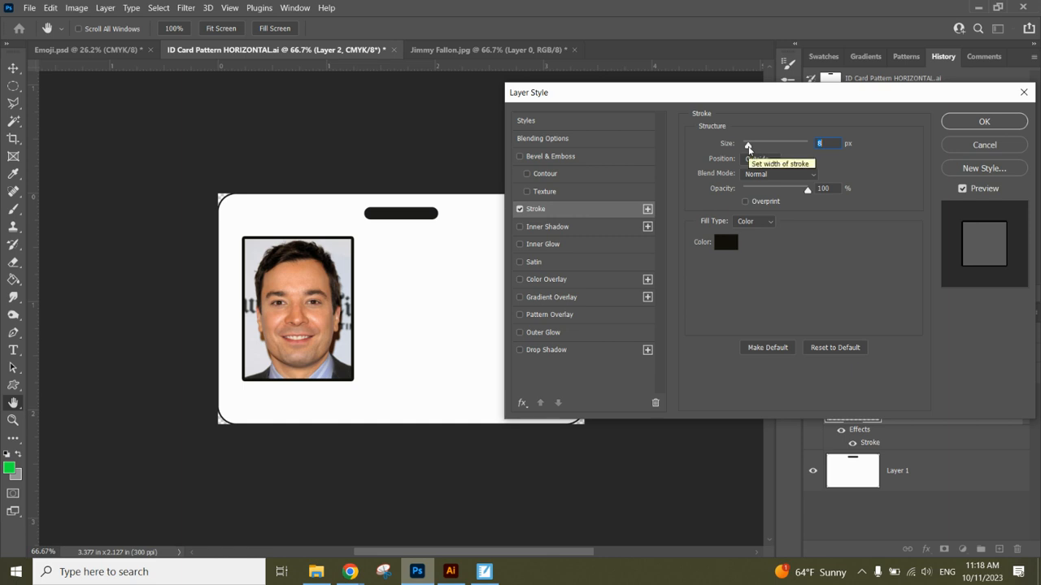
{"action": "left_click", "coordinate": [985, 121]}
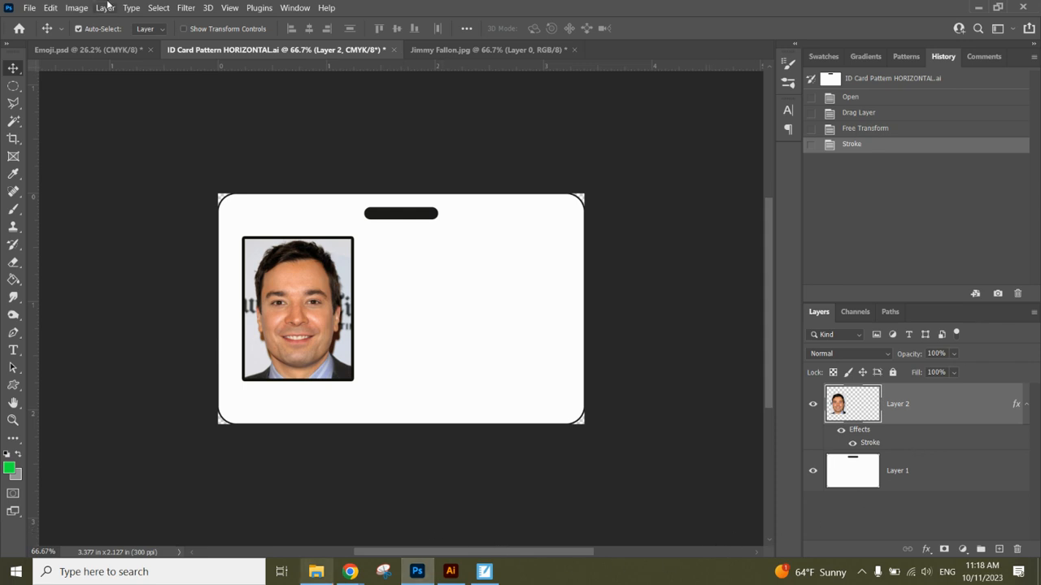
Open the LHS Logo.png crest image.
{"action": "left_click", "coordinate": [33, 7]}
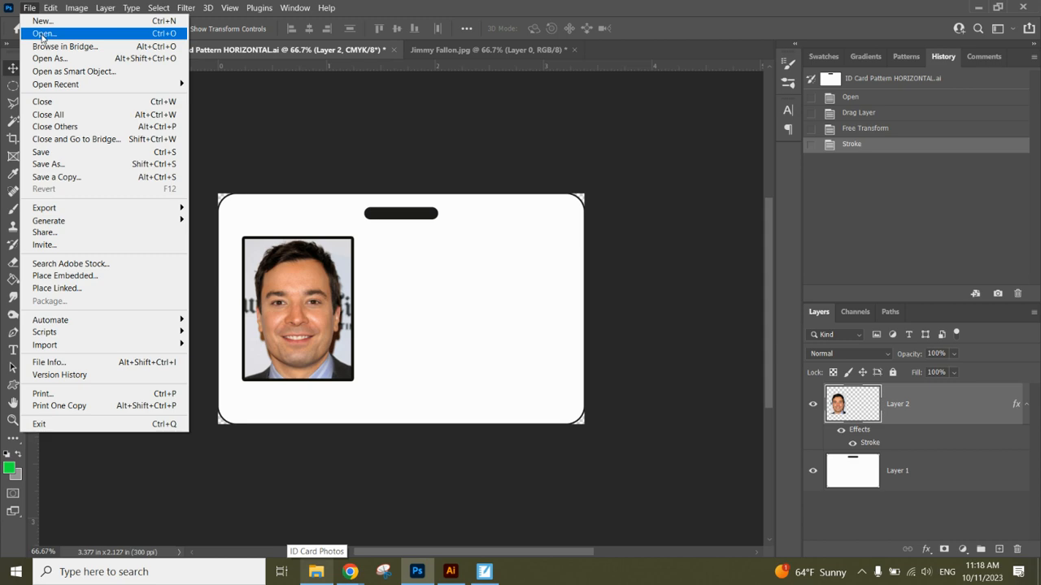
{"action": "key", "text": "Escape"}
{"action": "key", "text": "ctrl+o"}
{"action": "double_click", "coordinate": [247, 125]}
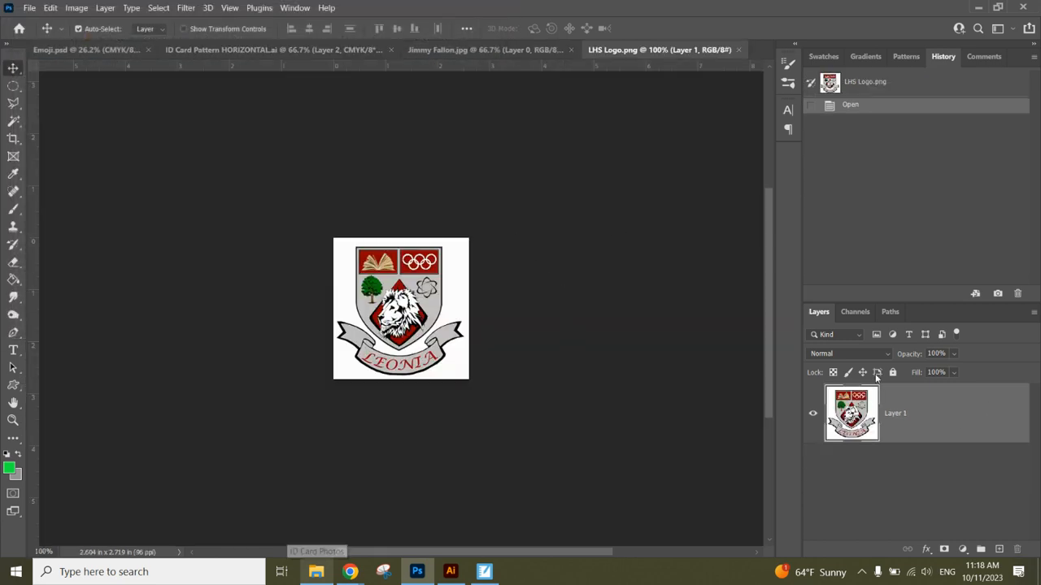
Delete the crest's white background with the Magic Wand, leaving transparency, and deselect.
{"action": "key", "text": "w"}
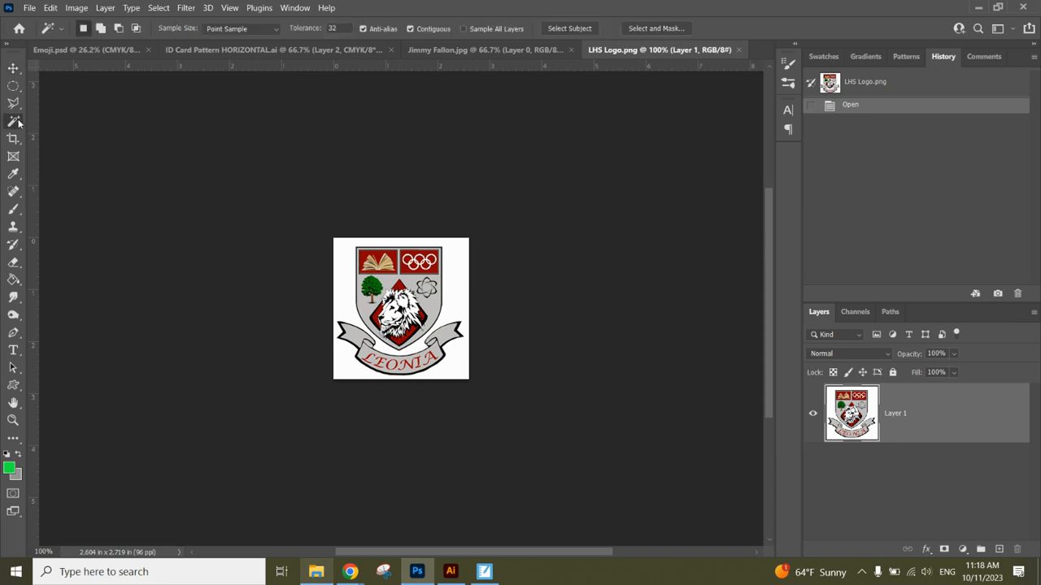
{"action": "left_click", "coordinate": [453, 294]}
{"action": "key", "text": "Delete"}
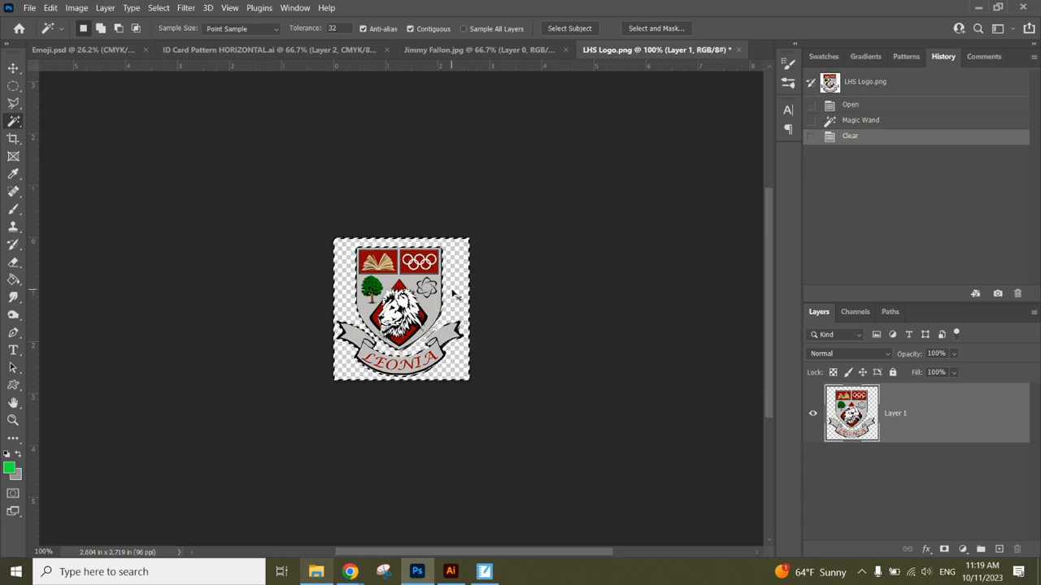
{"action": "key", "text": "ctrl+d"}
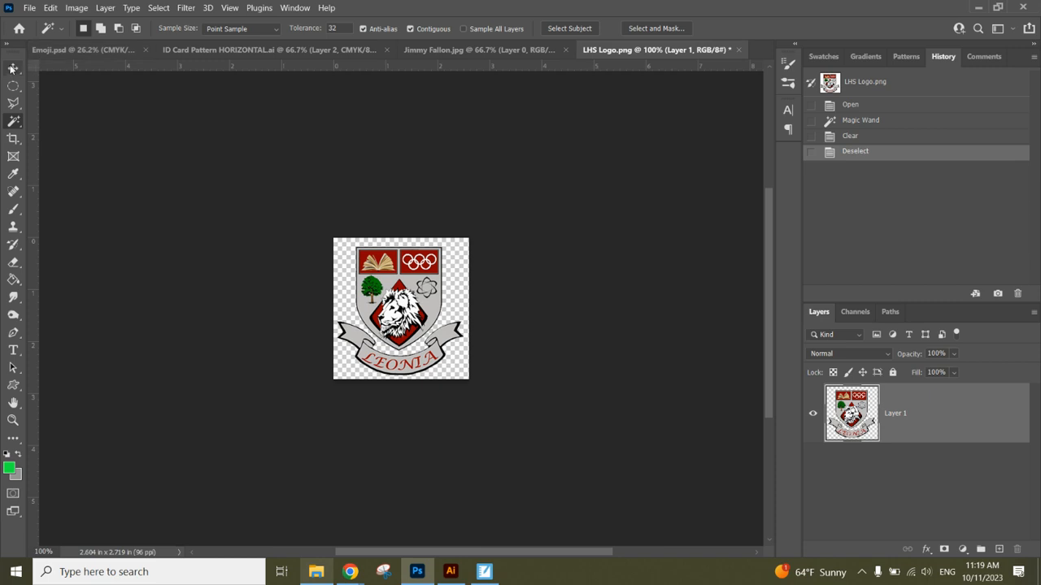
{"action": "key", "text": "v"}
Drag the Leonia crest onto the ID card, placing it right of the headshot.
{"action": "left_click_drag", "start_coordinate": [396, 305], "coordinate": [515, 268]}
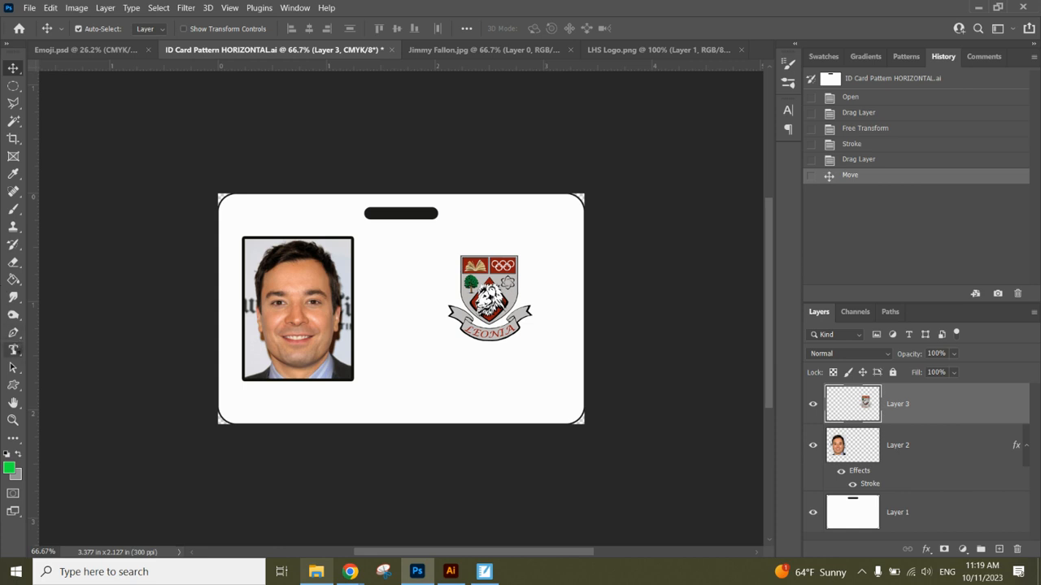
{"action": "left_click", "coordinate": [14, 351]}
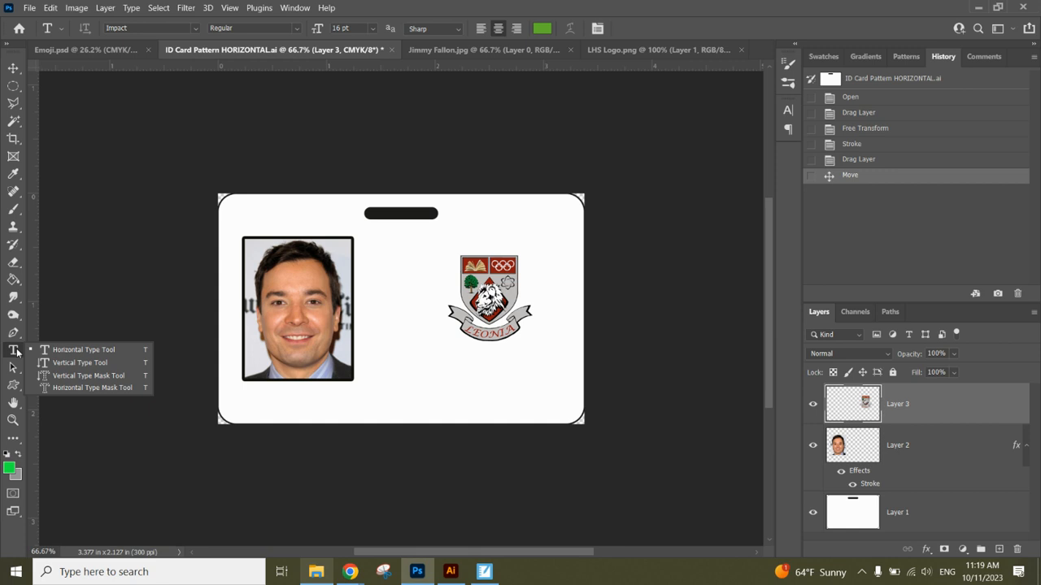
Add a Franklin Gothic Heavy text box under the crest reading 'Leonia High School'.
{"action": "left_click", "coordinate": [195, 30]}
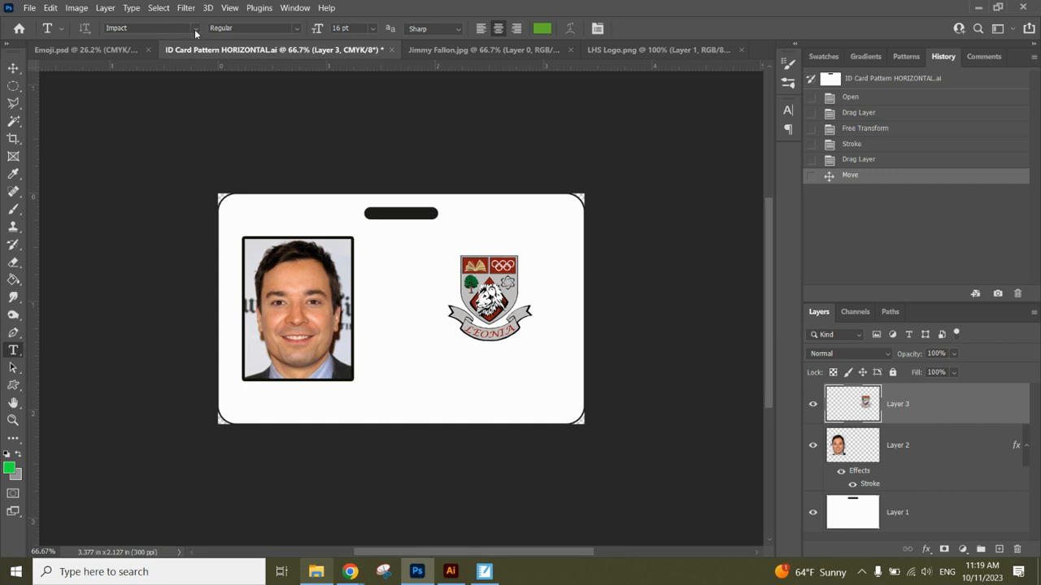
{"action": "left_click", "coordinate": [195, 30]}
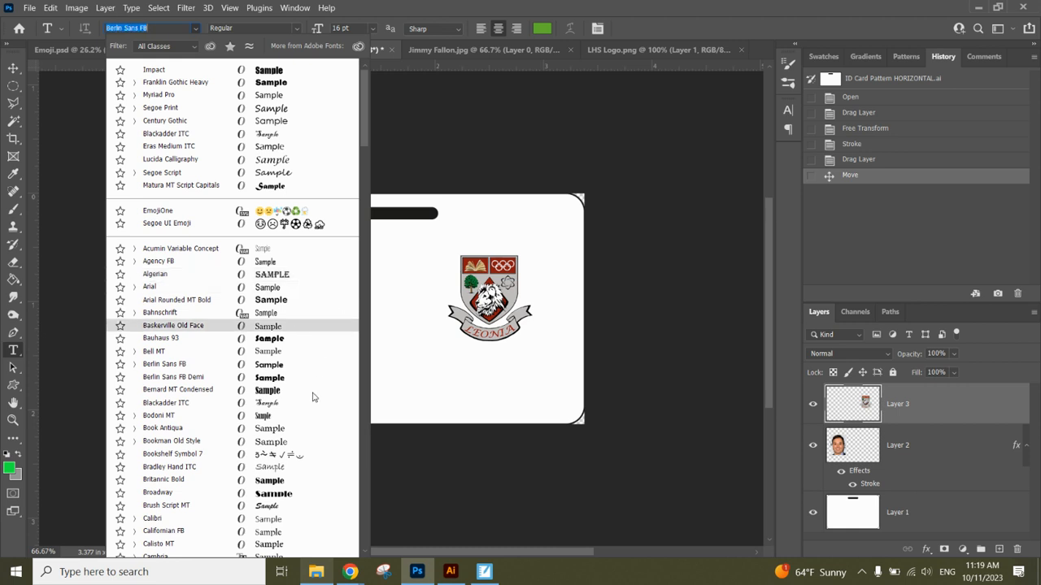
{"action": "left_click", "coordinate": [294, 83]}
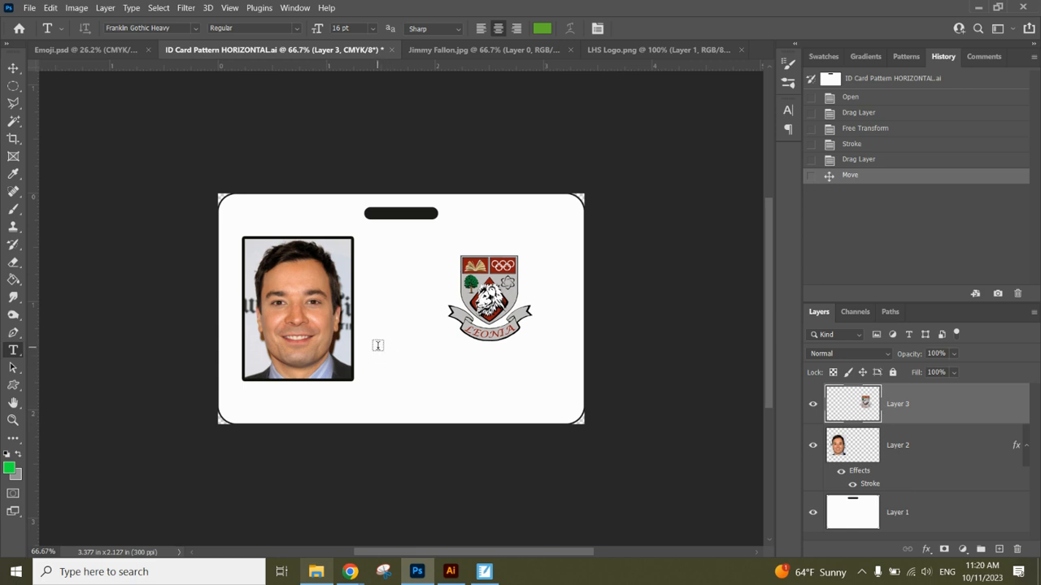
{"action": "left_click_drag", "start_coordinate": [378, 346], "coordinate": [575, 407]}
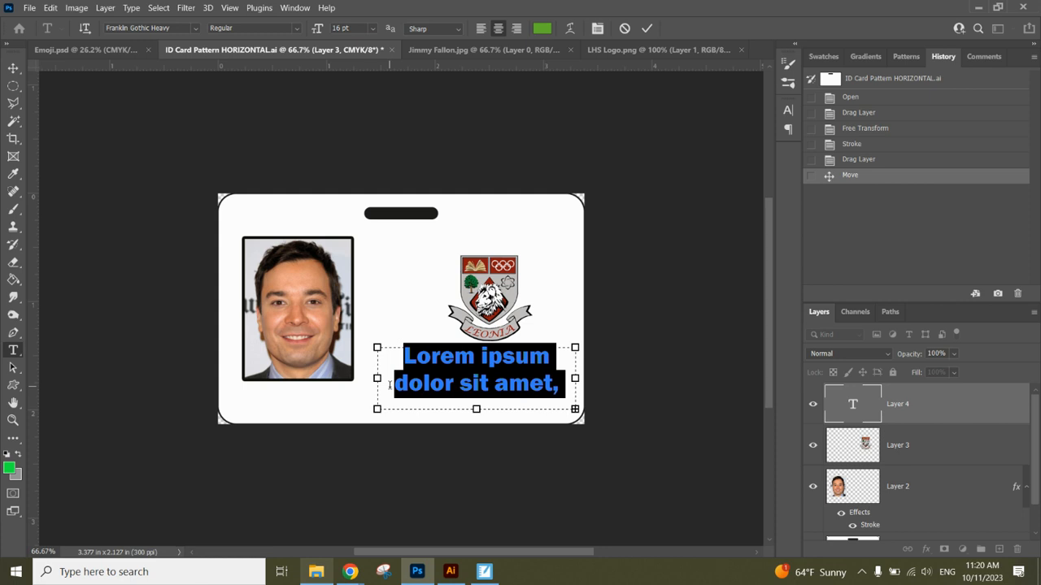
{"action": "type", "text": "Leonia High School"}
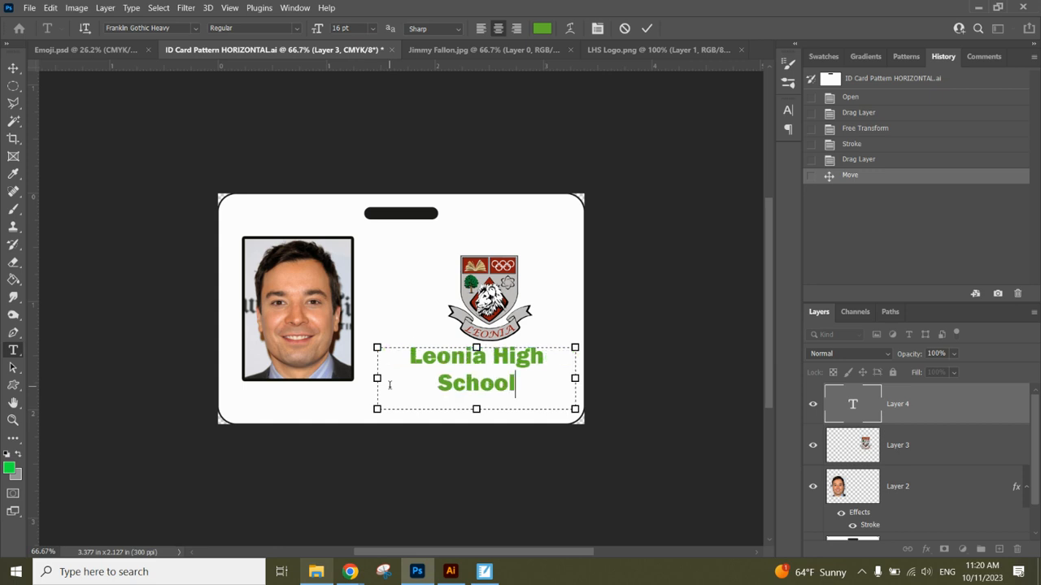
{"action": "left_click_drag", "start_coordinate": [517, 384], "coordinate": [407, 354]}
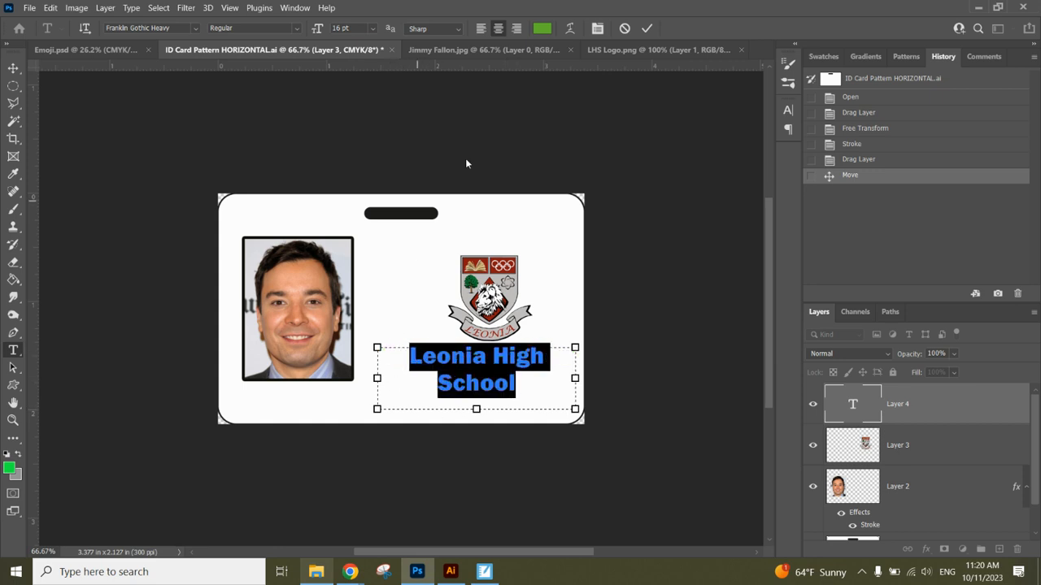
{"action": "left_click", "coordinate": [541, 28]}
Set the text colour to black and show the Character panel.
{"action": "left_click", "coordinate": [682, 309]}
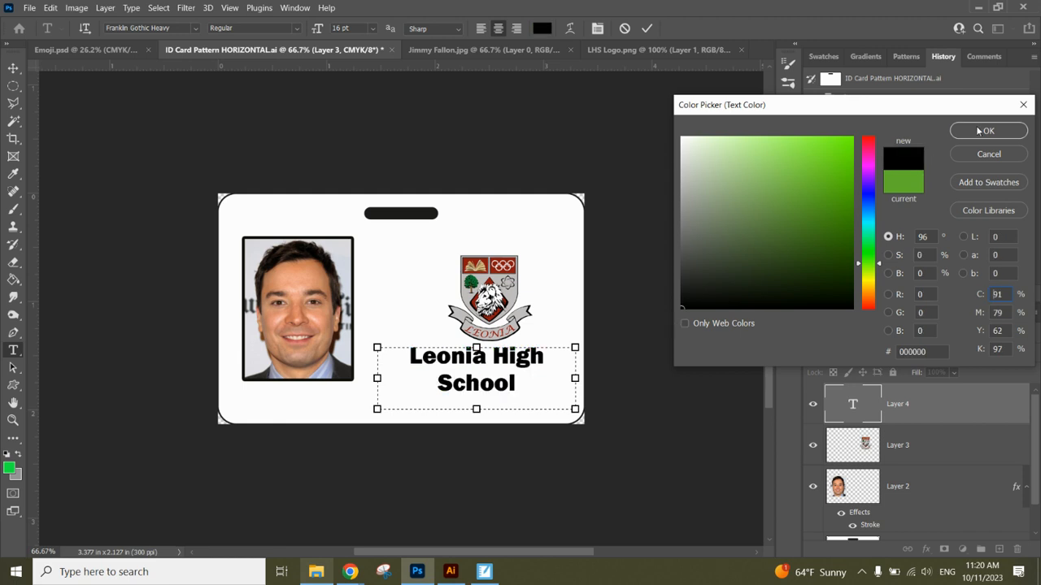
{"action": "left_click", "coordinate": [984, 130]}
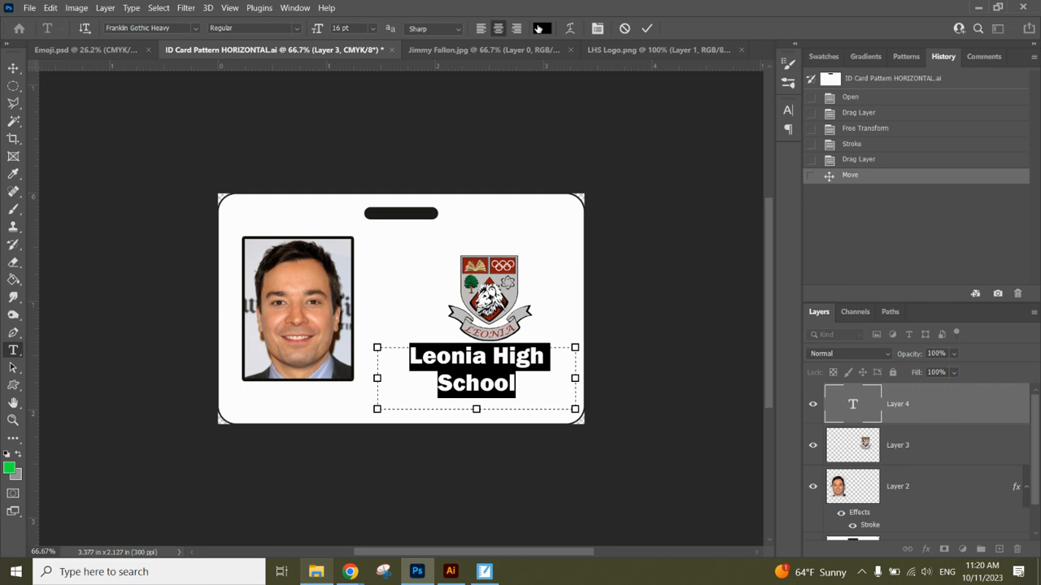
{"action": "left_click", "coordinate": [291, 7]}
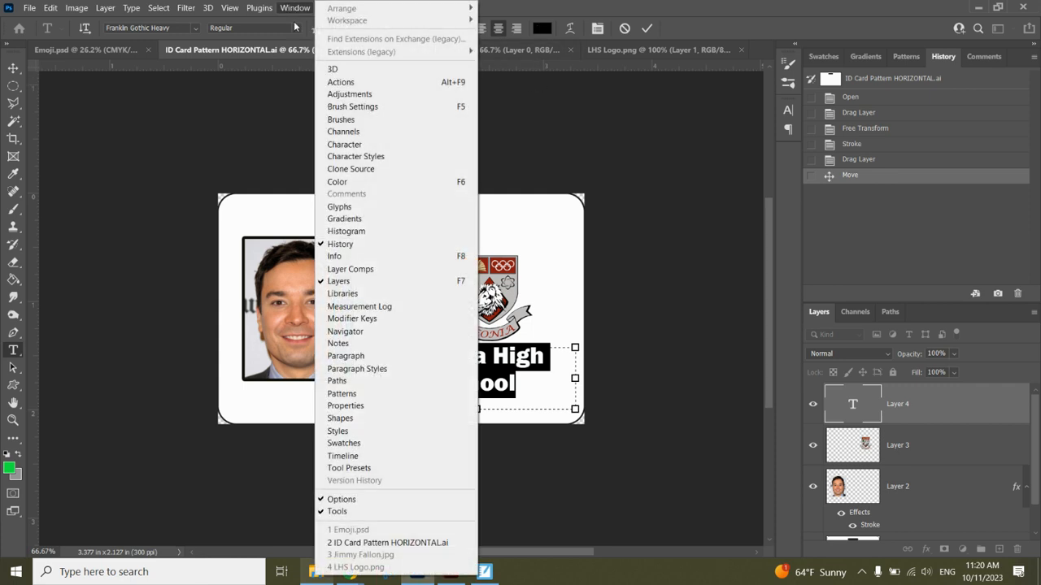
{"action": "left_click", "coordinate": [342, 144]}
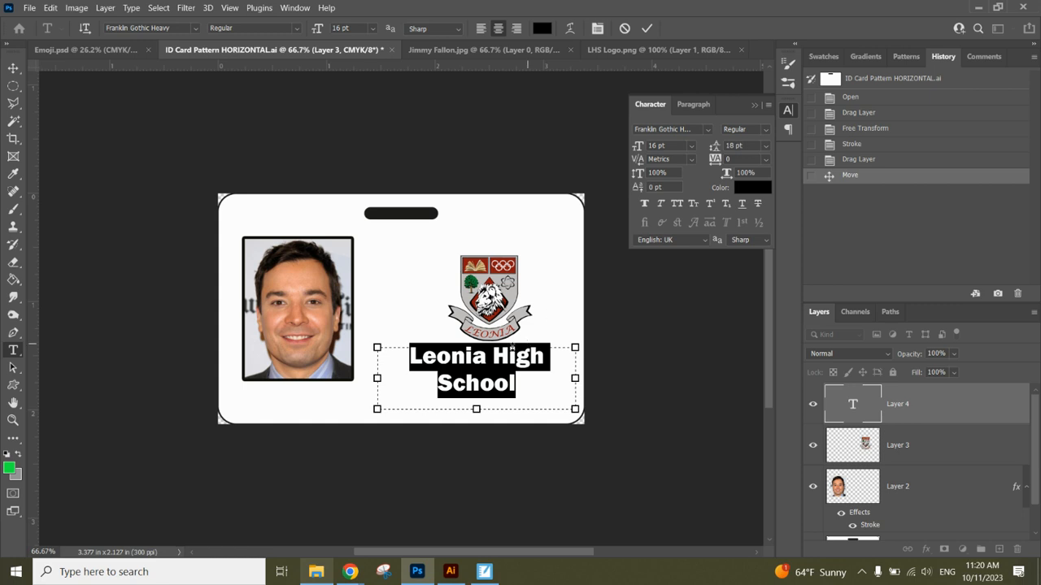
Break the title after Leonia and enlarge Leonia to 24 pt.
{"action": "left_click", "coordinate": [494, 355]}
{"action": "key", "text": "Return"}
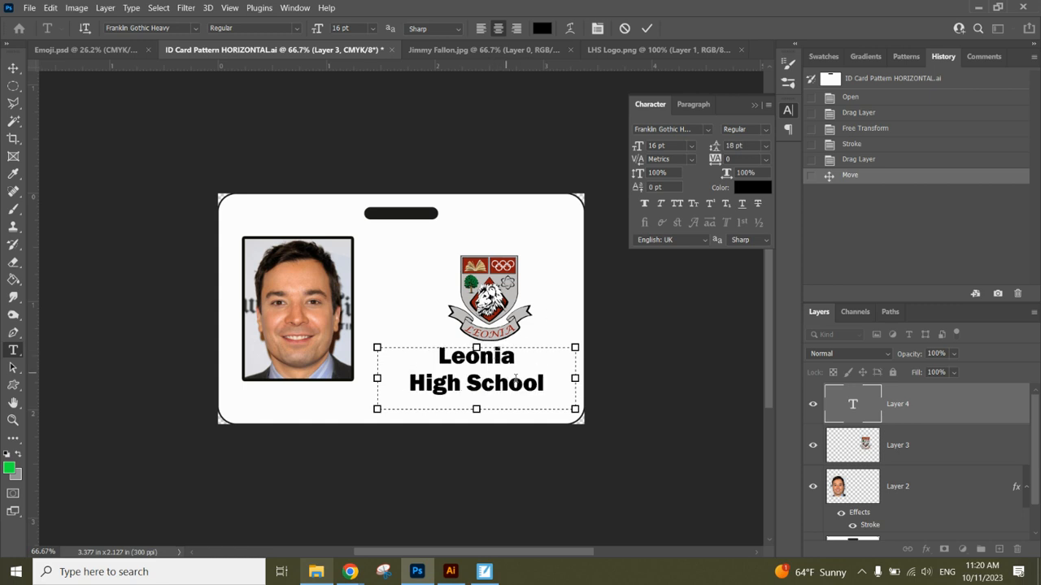
{"action": "left_click_drag", "start_coordinate": [544, 383], "coordinate": [461, 382]}
{"action": "left_click_drag", "start_coordinate": [532, 360], "coordinate": [430, 351]}
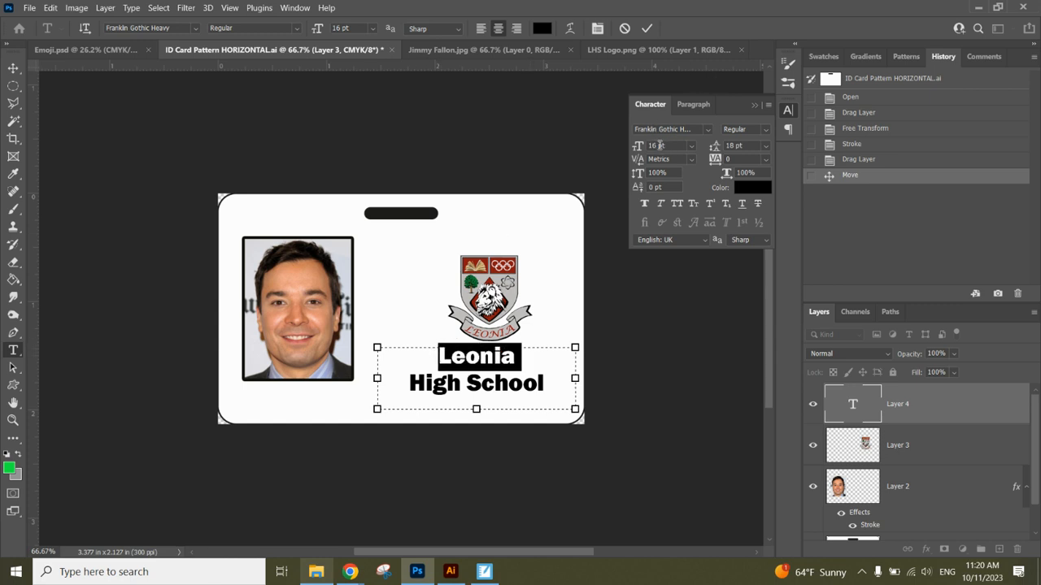
{"action": "left_click_drag", "start_coordinate": [656, 146], "coordinate": [648, 147]}
{"action": "key", "text": "Return"}
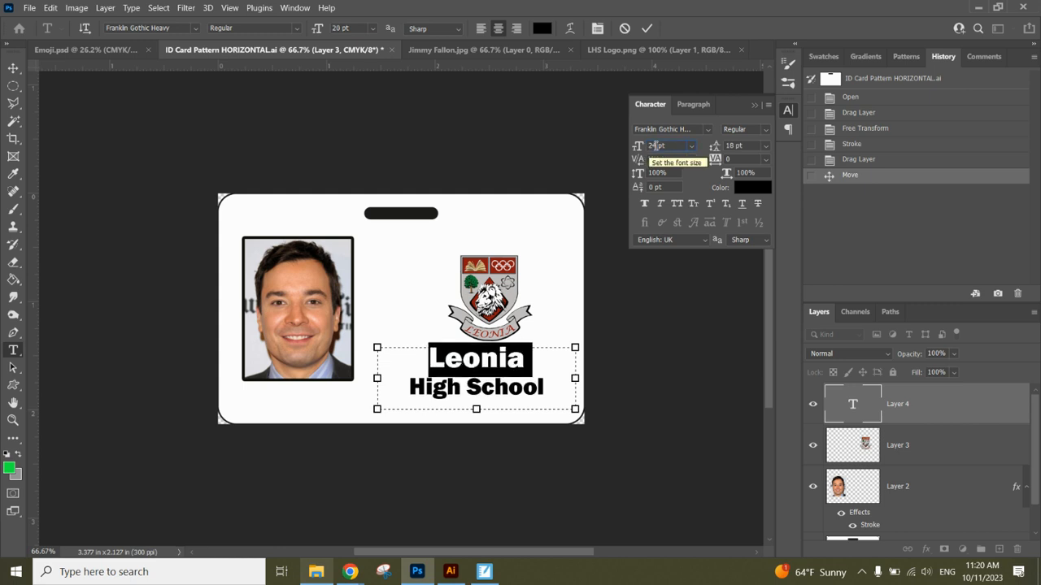
{"action": "type", "text": "24"}
{"action": "key", "text": "Return"}
Set 16 pt leading on both title lines and commit the text.
{"action": "left_click_drag", "start_coordinate": [542, 392], "coordinate": [405, 354]}
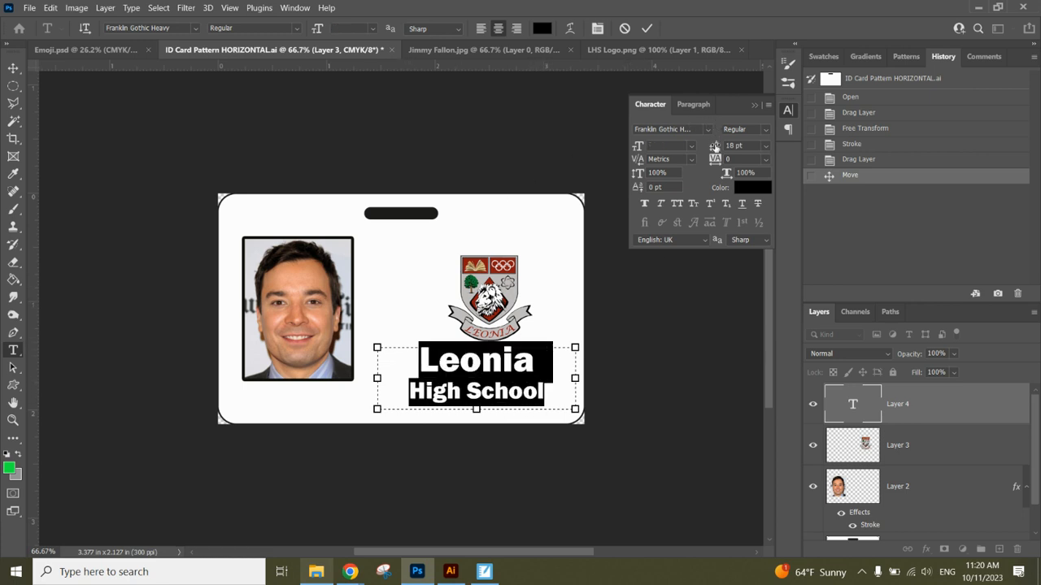
{"action": "left_click", "coordinate": [766, 146]}
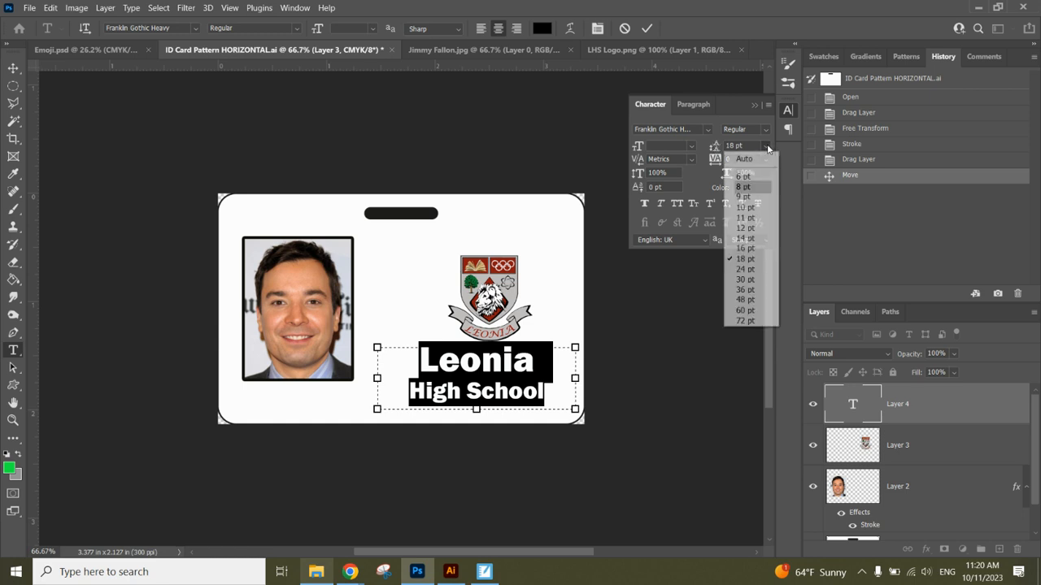
{"action": "left_click", "coordinate": [745, 248]}
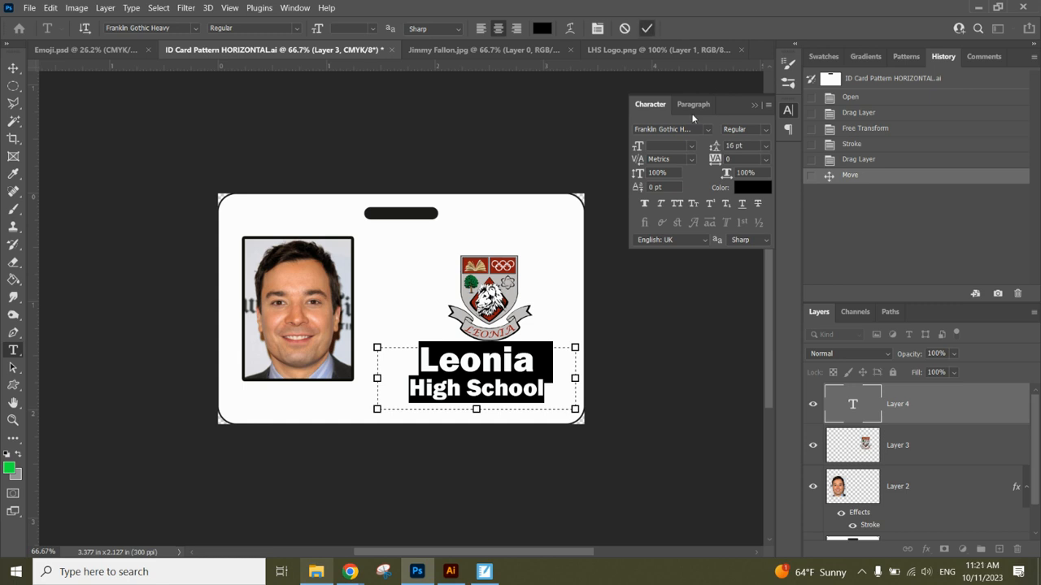
{"action": "key", "text": "ctrl+Return"}
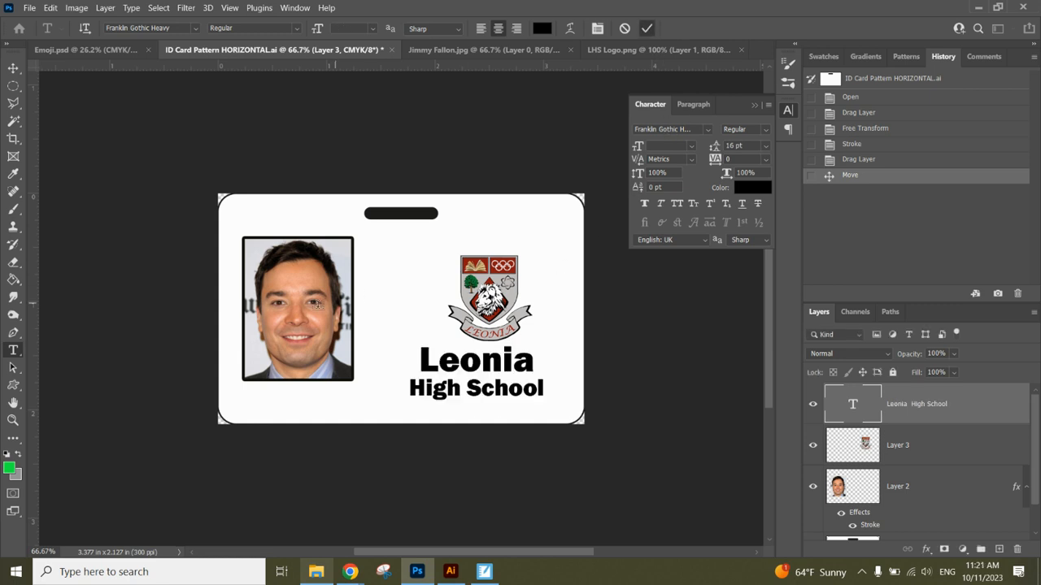
Nudge the Leonia High School title a few pixels right so it centres under the crest.
{"action": "left_click", "coordinate": [13, 68]}
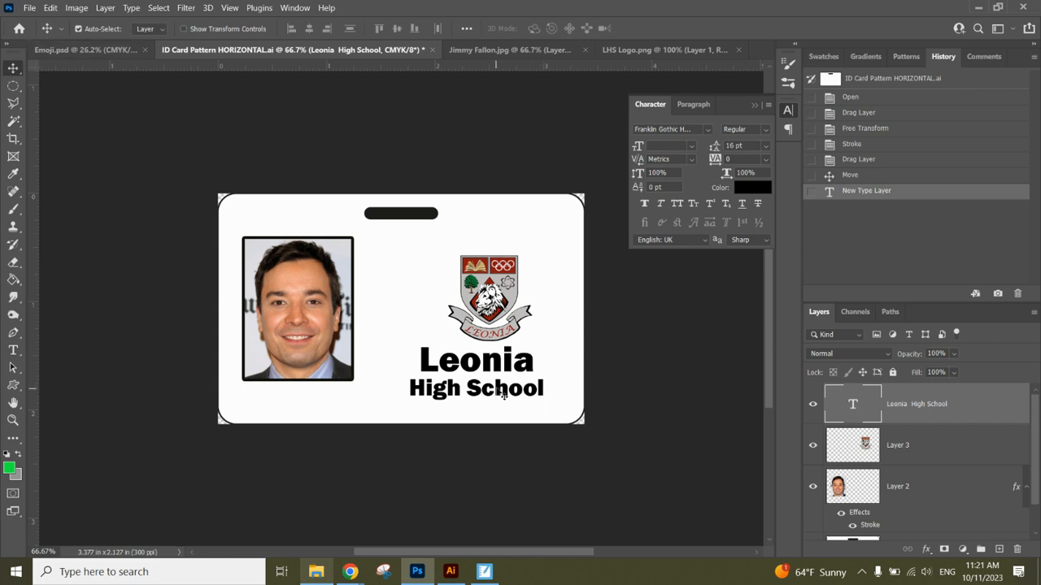
{"action": "left_click_drag", "start_coordinate": [505, 395], "coordinate": [509, 391]}
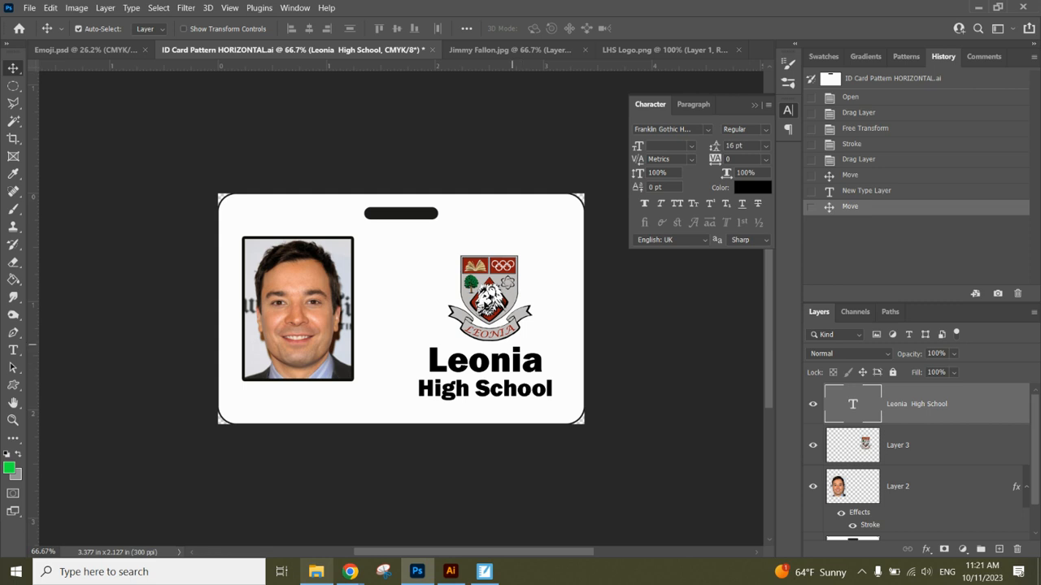
{"action": "left_click", "coordinate": [481, 284]}
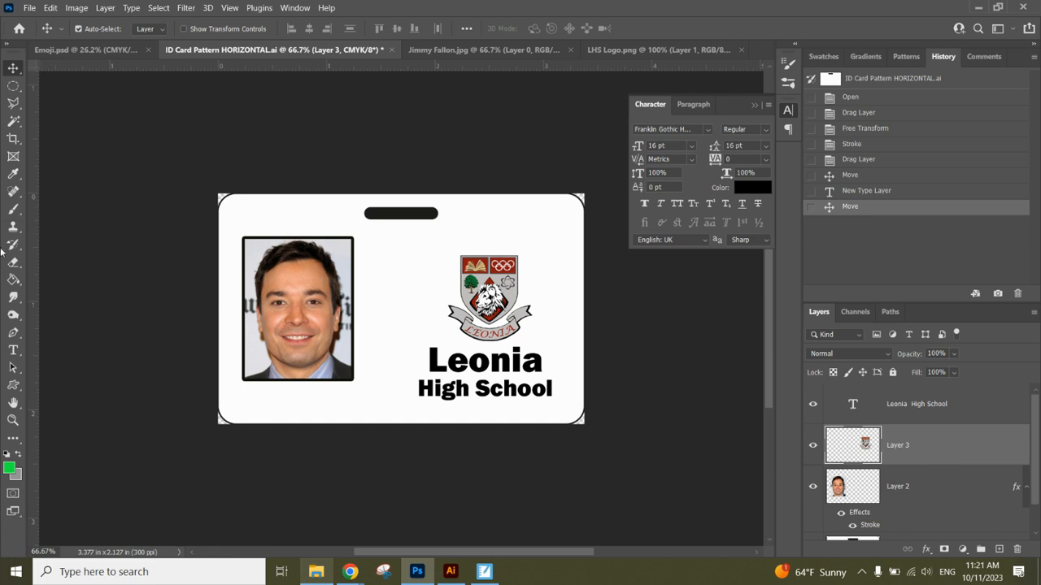
{"action": "left_click", "coordinate": [13, 351]}
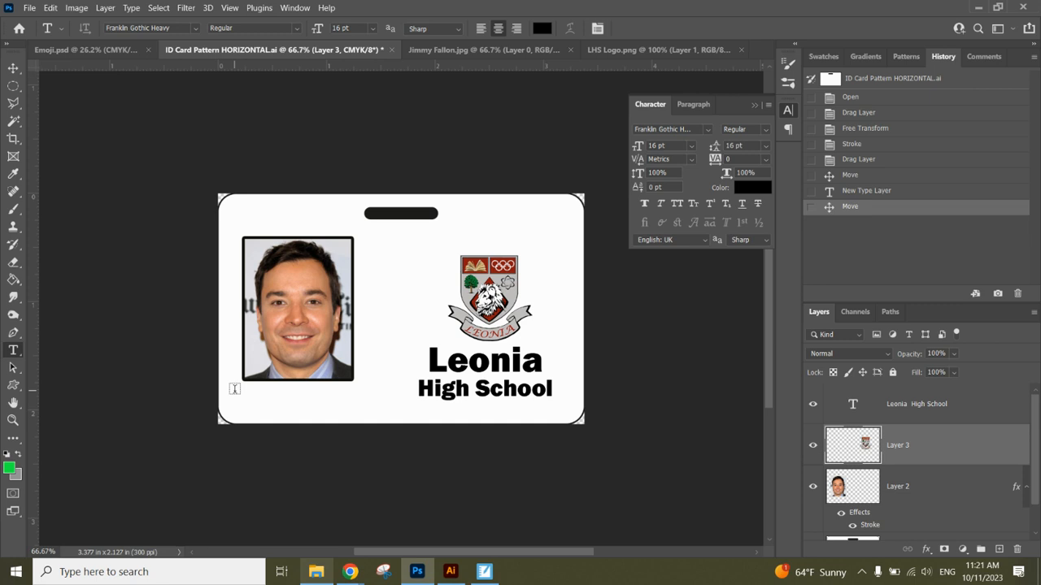
Add a text box below the headshot and type the student's name.
{"action": "left_click_drag", "start_coordinate": [234, 388], "coordinate": [362, 401]}
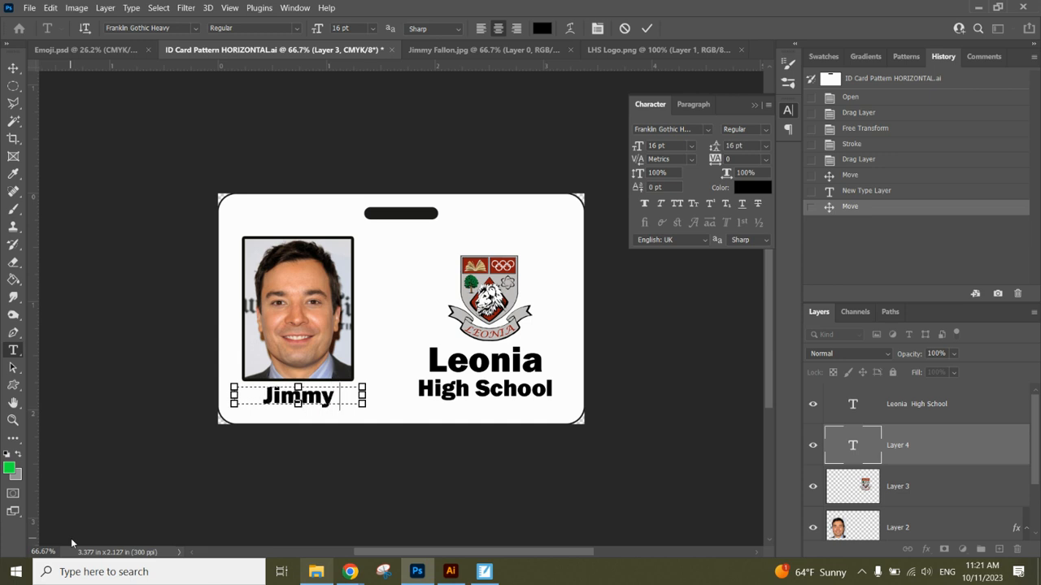
{"action": "key", "text": "ctrl+a"}
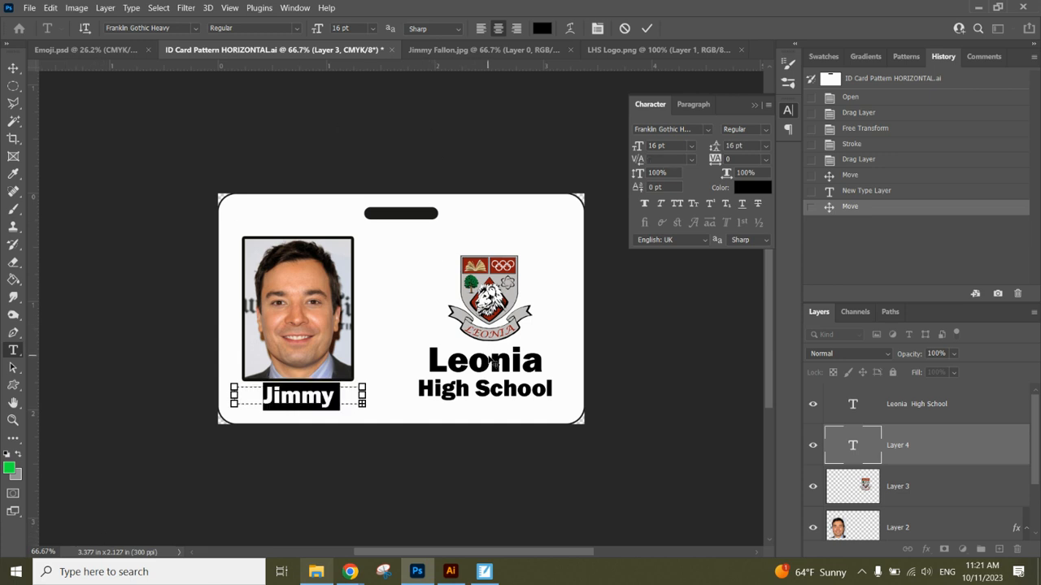
Set the name to Franklin Gothic Demi Cond at 11 pt and commit it.
{"action": "left_click", "coordinate": [196, 29]}
{"action": "left_click_drag", "start_coordinate": [365, 134], "coordinate": [363, 273]}
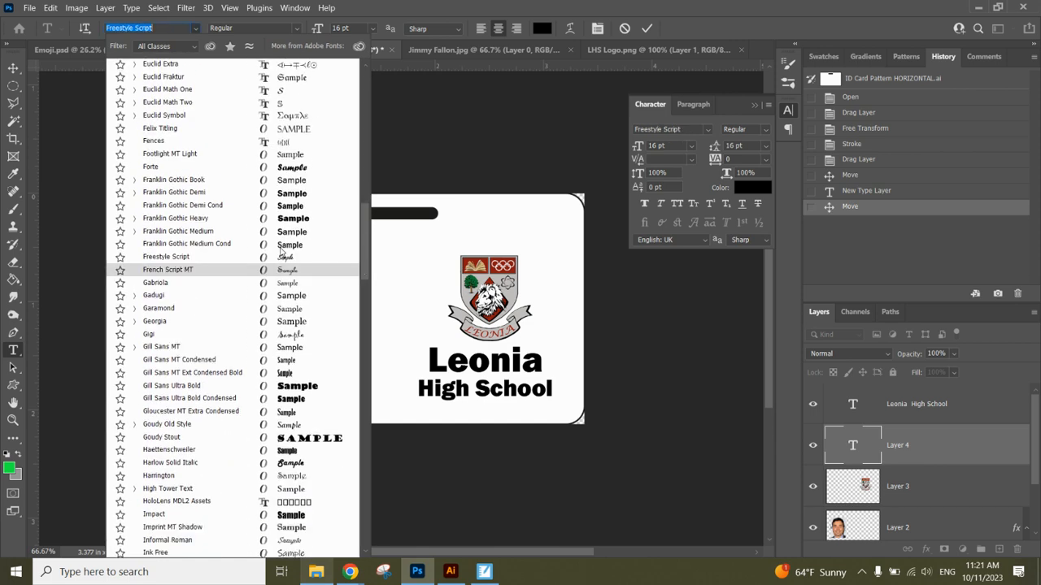
{"action": "left_click", "coordinate": [241, 197]}
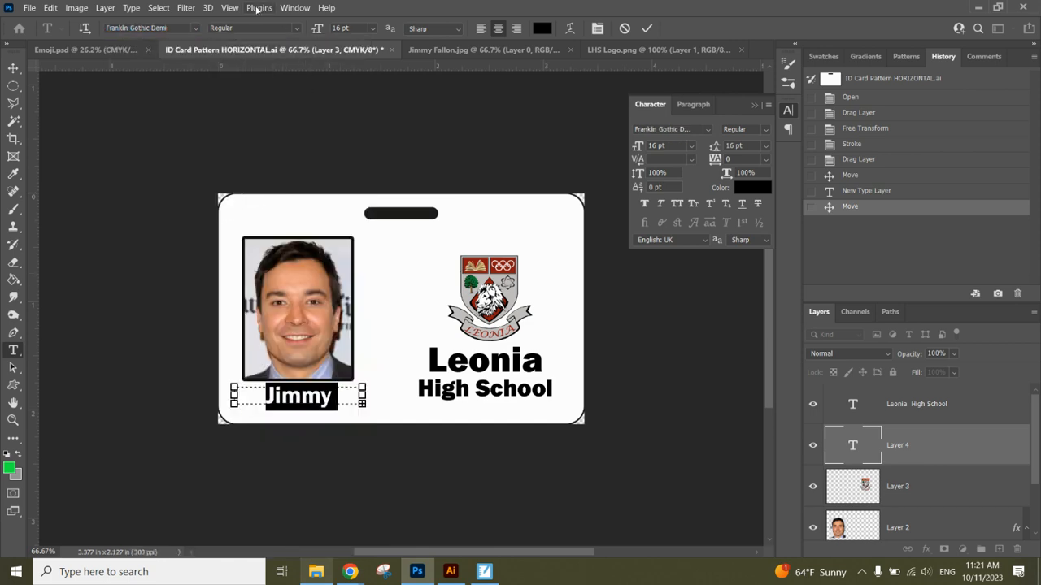
{"action": "left_click", "coordinate": [196, 28]}
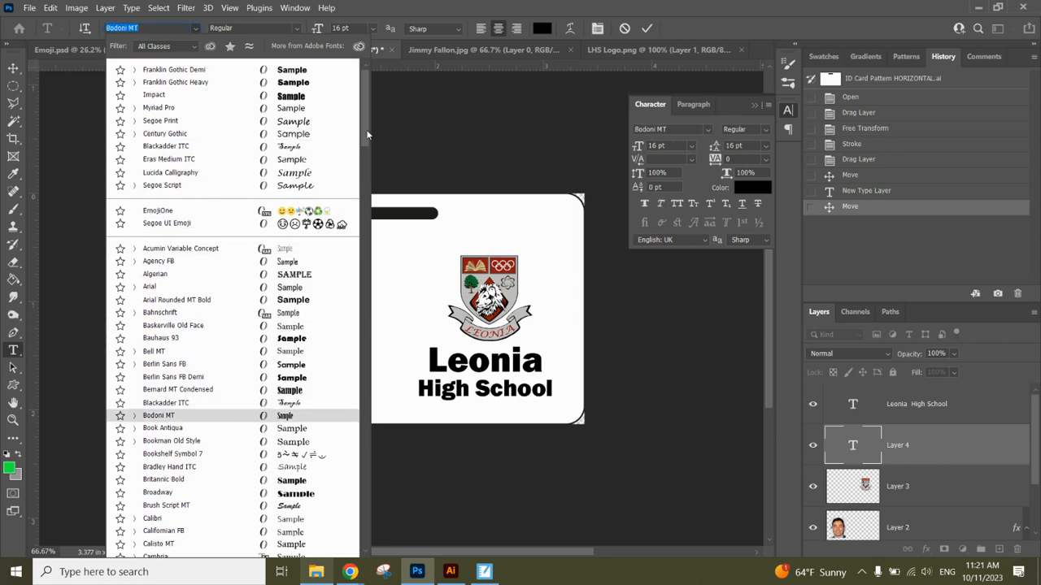
{"action": "scroll", "coordinate": [356, 223], "scroll_direction": "down", "scroll_amount": 15}
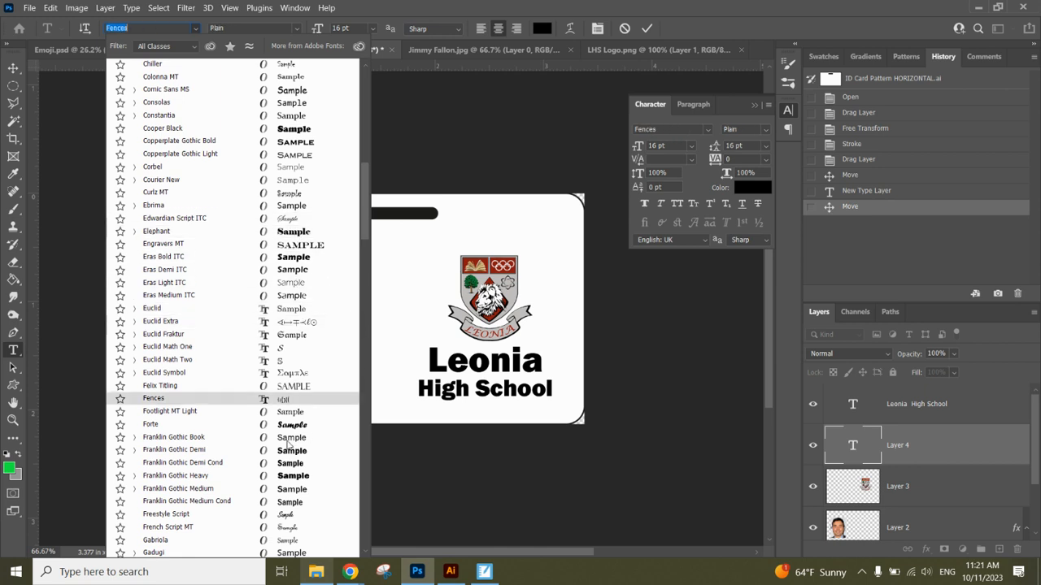
{"action": "left_click", "coordinate": [289, 463]}
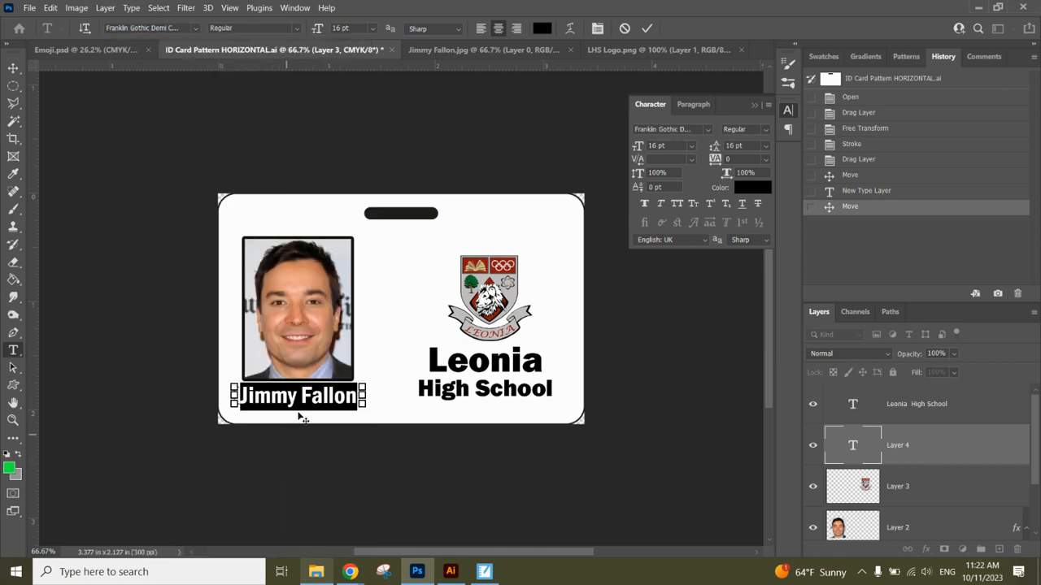
{"action": "left_click", "coordinate": [373, 29]}
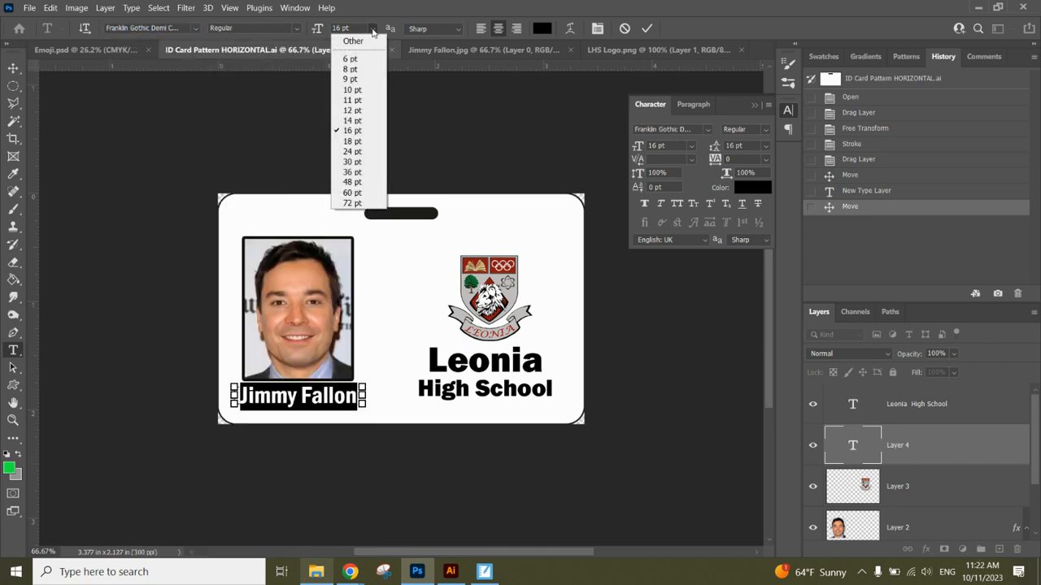
{"action": "left_click", "coordinate": [350, 100]}
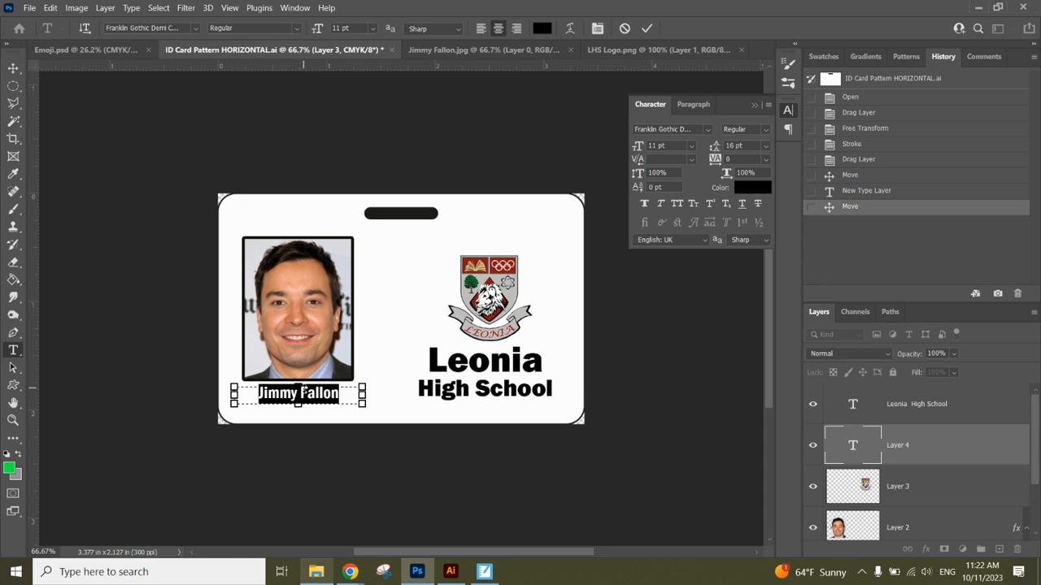
{"action": "left_click", "coordinate": [647, 28]}
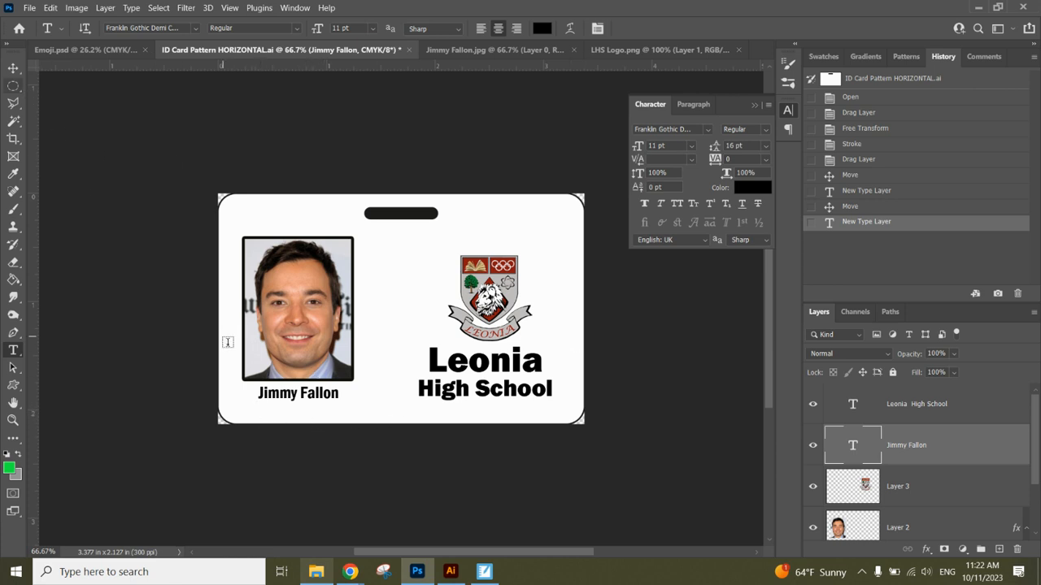
Add a '2025' line below the name, colour it grey, and commit it.
{"action": "left_click_drag", "start_coordinate": [270, 405], "coordinate": [323, 425]}
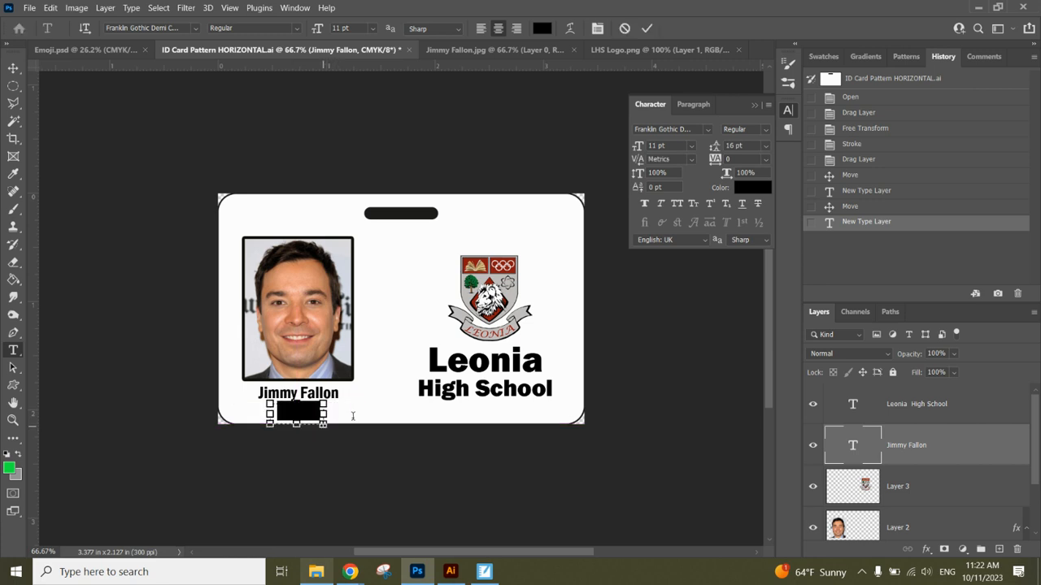
{"action": "type", "text": "2025"}
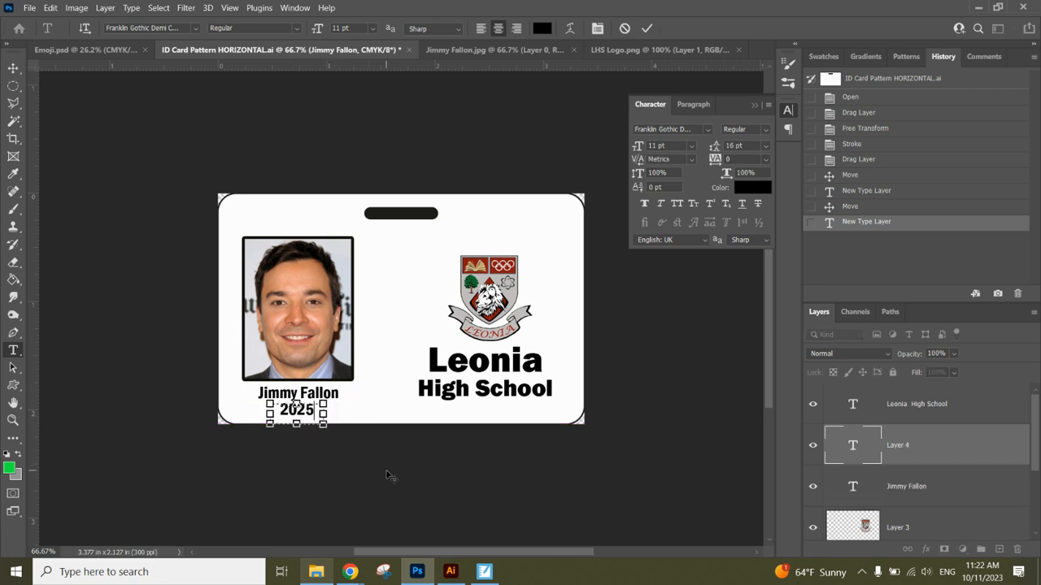
{"action": "left_click_drag", "start_coordinate": [314, 412], "coordinate": [275, 407]}
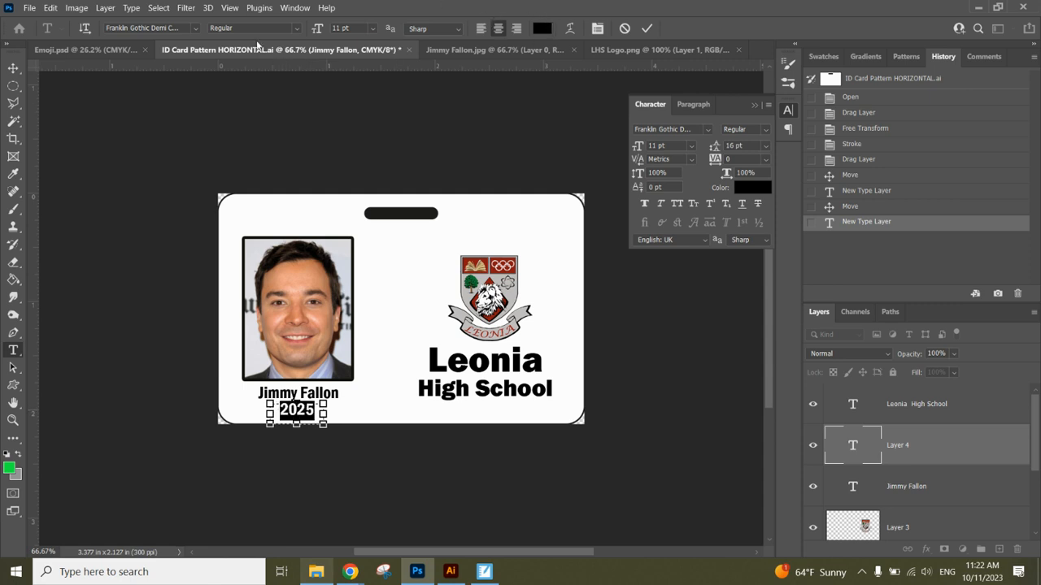
{"action": "left_click", "coordinate": [540, 28]}
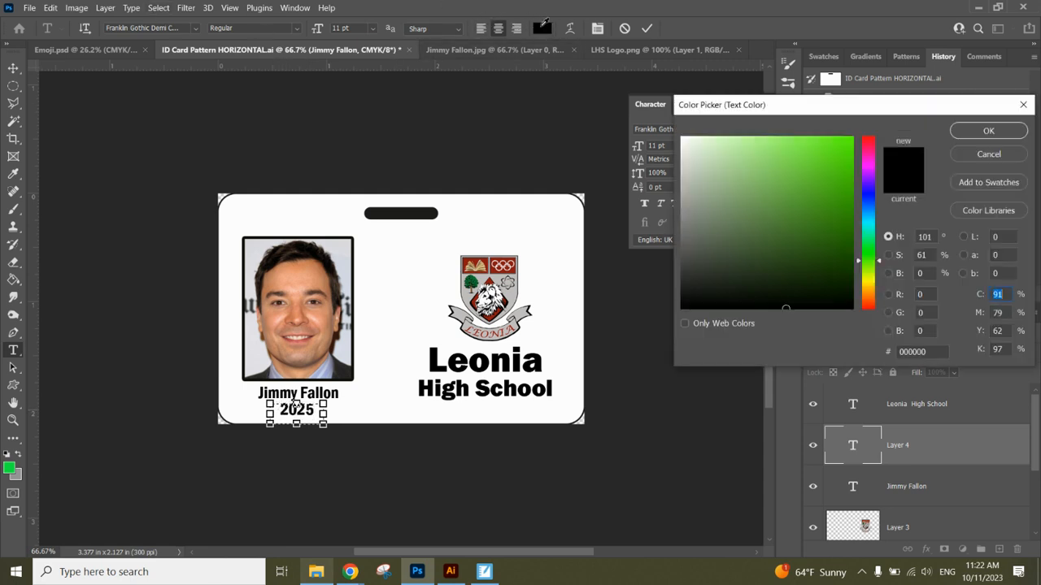
{"action": "left_click_drag", "start_coordinate": [691, 264], "coordinate": [688, 241]}
{"action": "left_click", "coordinate": [980, 129]}
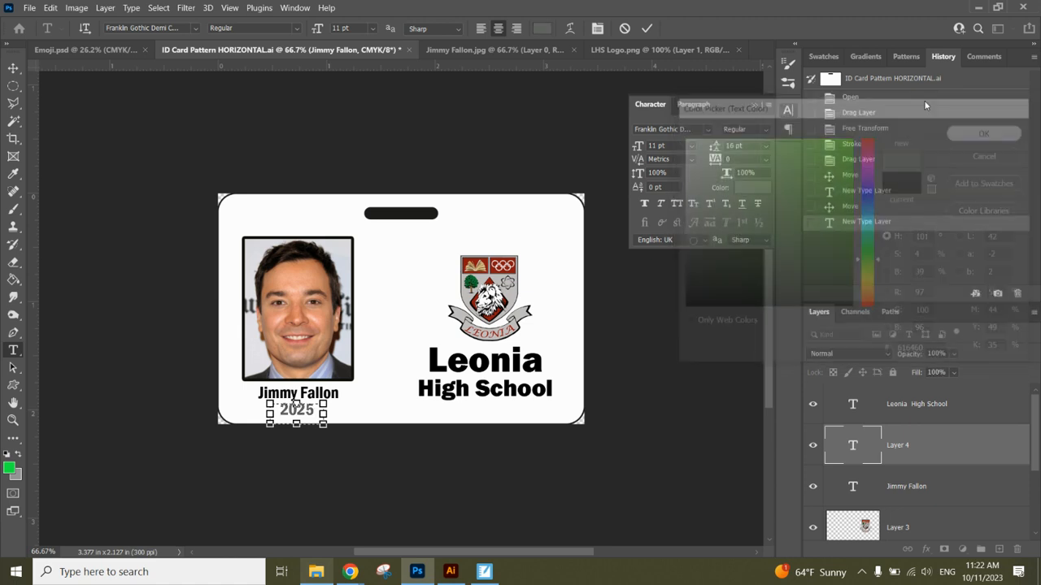
{"action": "left_click", "coordinate": [647, 29]}
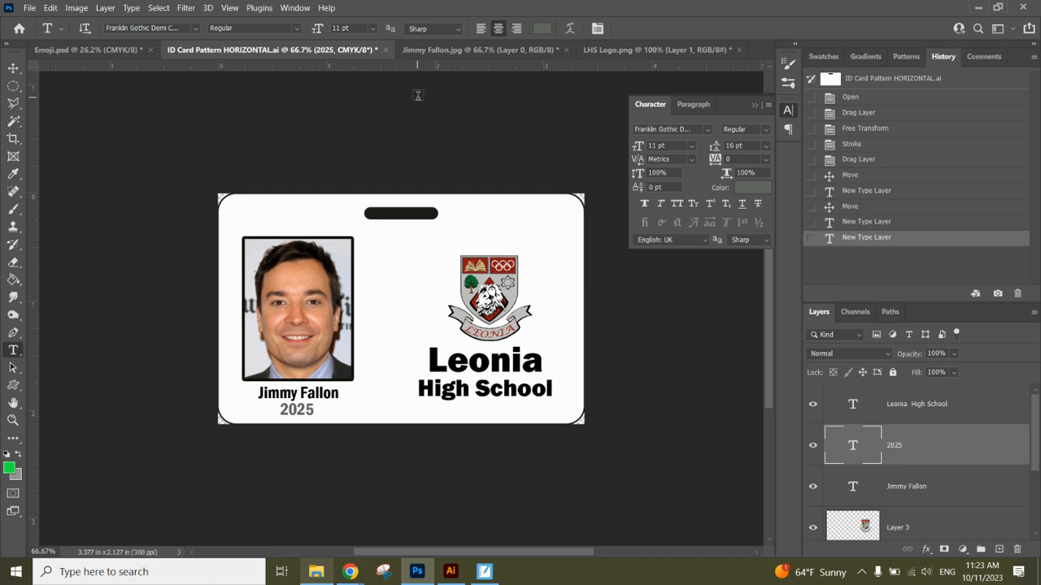
Open the LHS outside photo.
{"action": "left_click", "coordinate": [29, 7]}
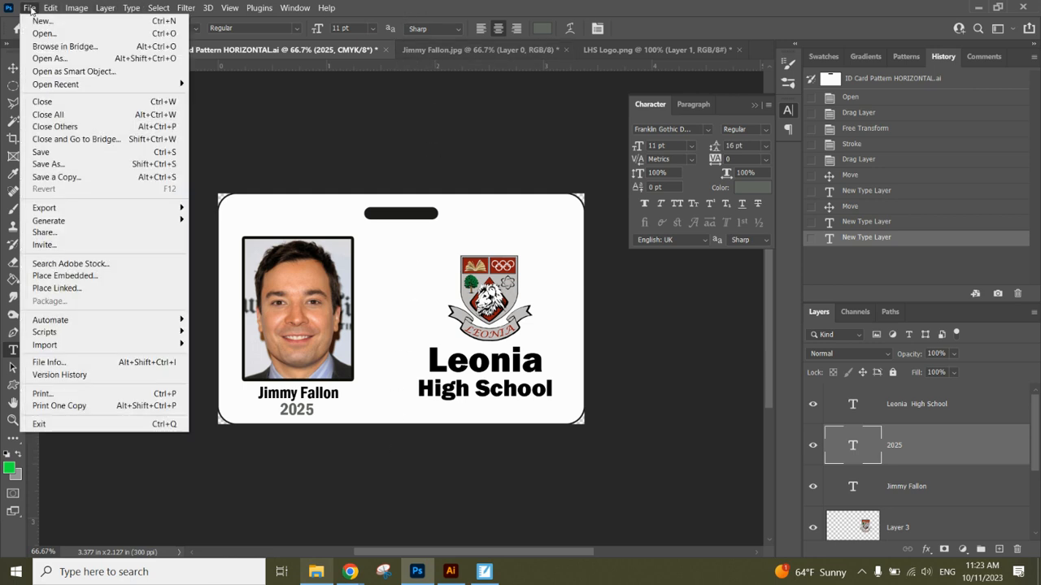
{"action": "left_click", "coordinate": [85, 34]}
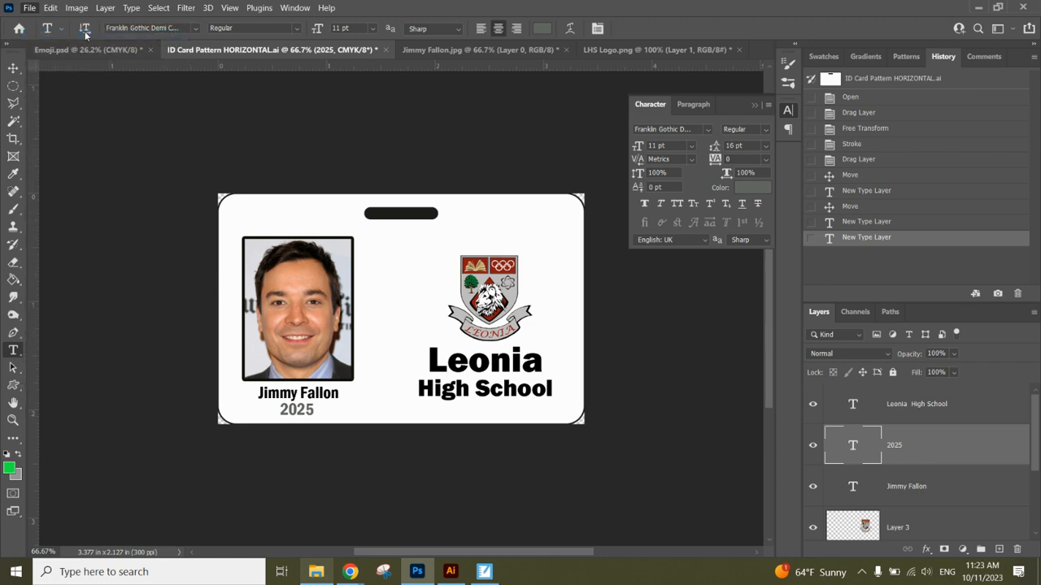
{"action": "left_click", "coordinate": [312, 110]}
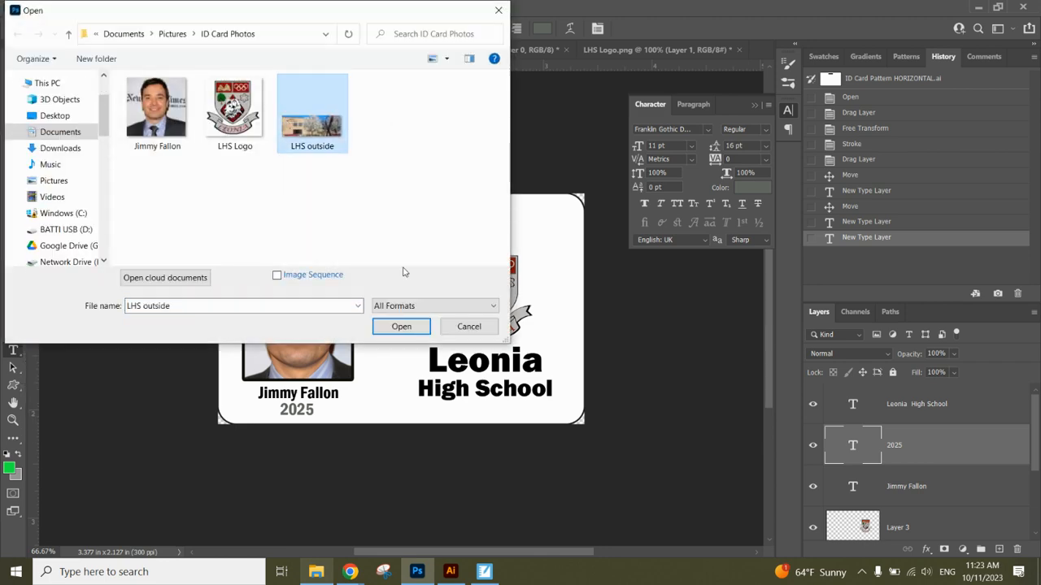
{"action": "left_click", "coordinate": [421, 333]}
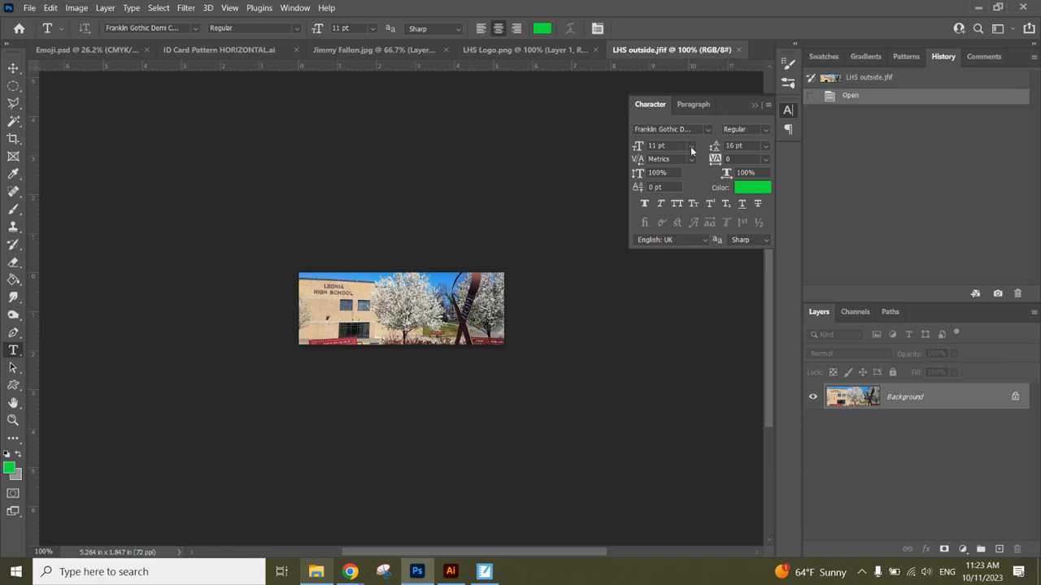
Desaturate the photo with Saturation -100 and unlock its Background layer.
{"action": "key", "text": "ctrl+u"}
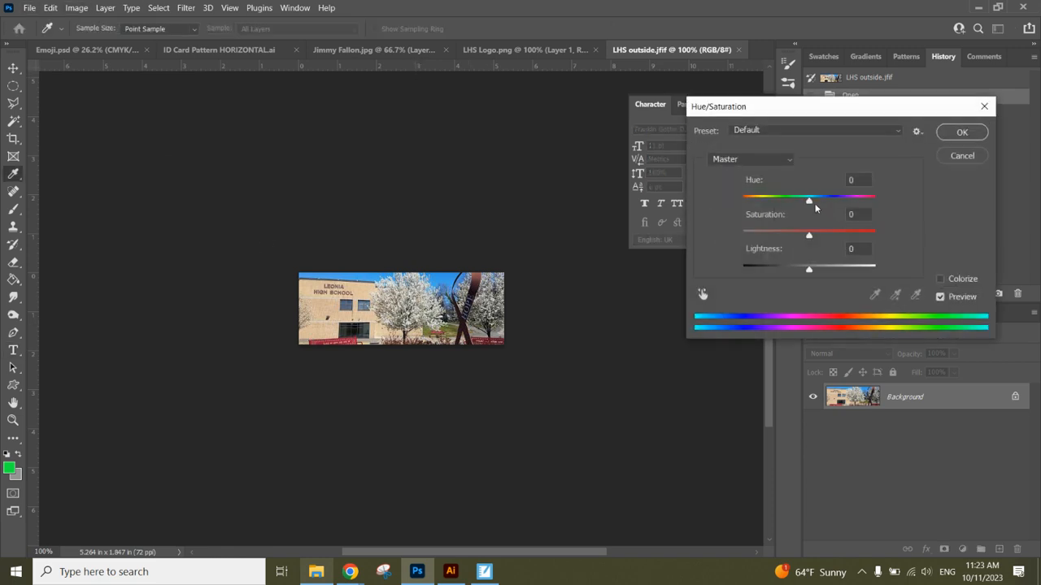
{"action": "left_click_drag", "start_coordinate": [808, 235], "coordinate": [697, 237]}
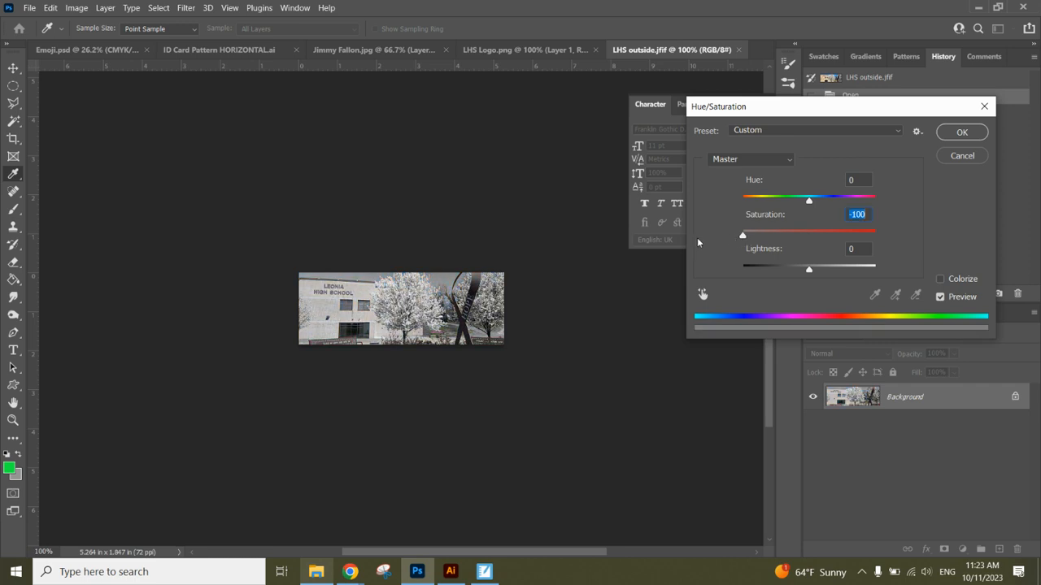
{"action": "left_click", "coordinate": [964, 132]}
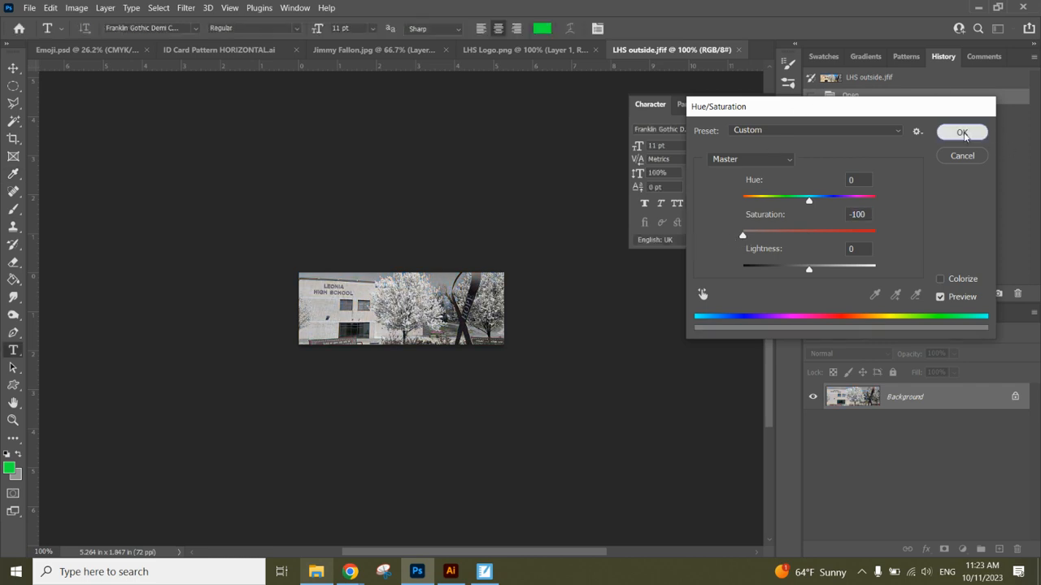
{"action": "left_click", "coordinate": [1015, 397]}
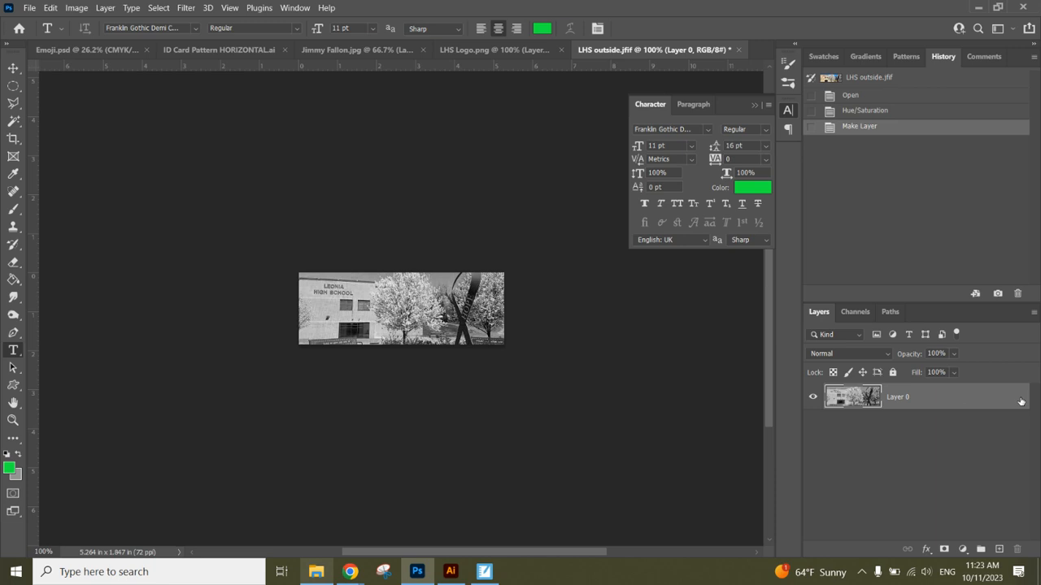
{"action": "left_click", "coordinate": [13, 68]}
Bring the black-and-white photo onto the card, stack it just above Layer 1, and move it top-left.
{"action": "left_click_drag", "start_coordinate": [377, 307], "coordinate": [392, 278]}
{"action": "left_click_drag", "start_coordinate": [932, 445], "coordinate": [926, 536]}
{"action": "scroll", "coordinate": [1034, 447], "scroll_direction": "down", "scroll_amount": 3}
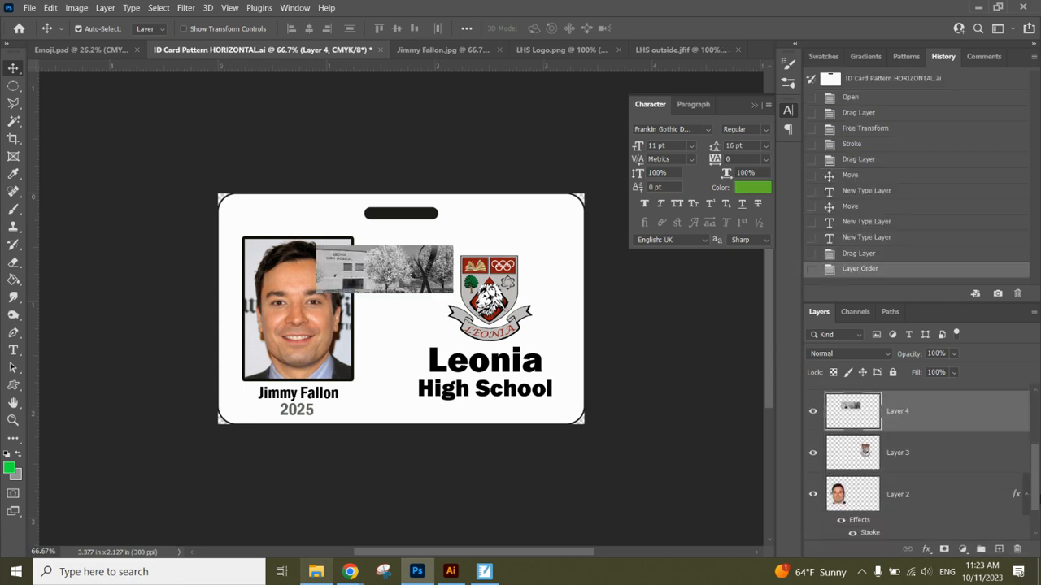
{"action": "left_click_drag", "start_coordinate": [925, 391], "coordinate": [927, 519]}
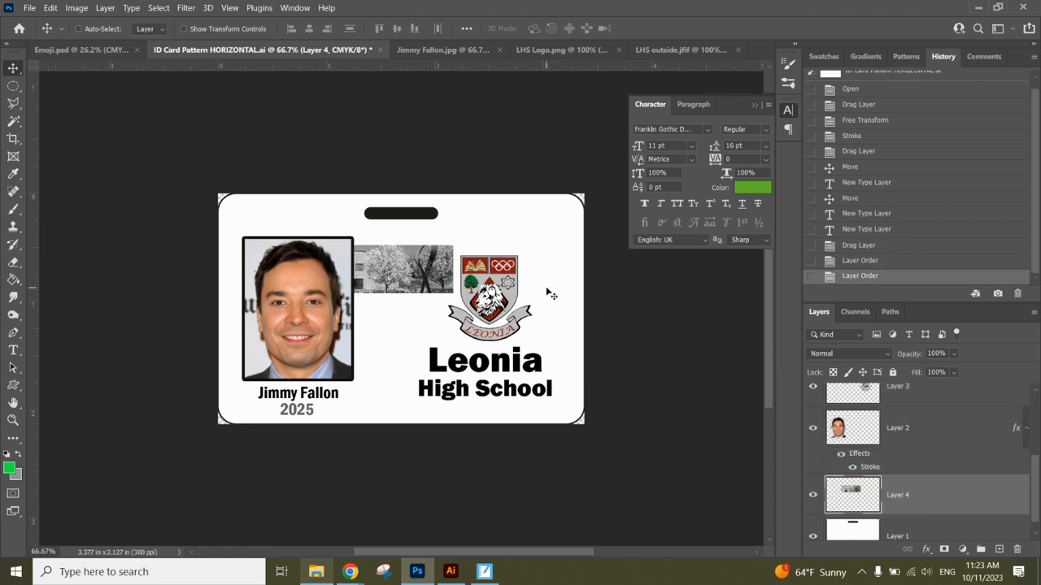
{"action": "key", "text": "ctrl+t"}
{"action": "left_click_drag", "start_coordinate": [382, 277], "coordinate": [282, 222]}
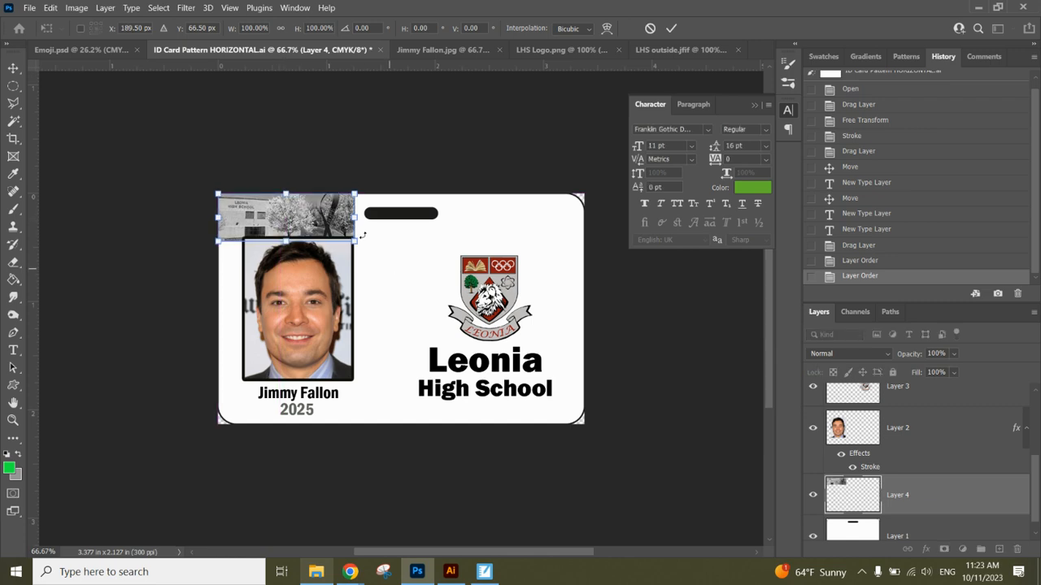
Scale the school photo to span the whole card and commit the transform.
{"action": "left_click_drag", "start_coordinate": [354, 241], "coordinate": [461, 288]}
{"action": "key", "text": "ctrl+minus"}
{"action": "key", "text": "ctrl+minus"}
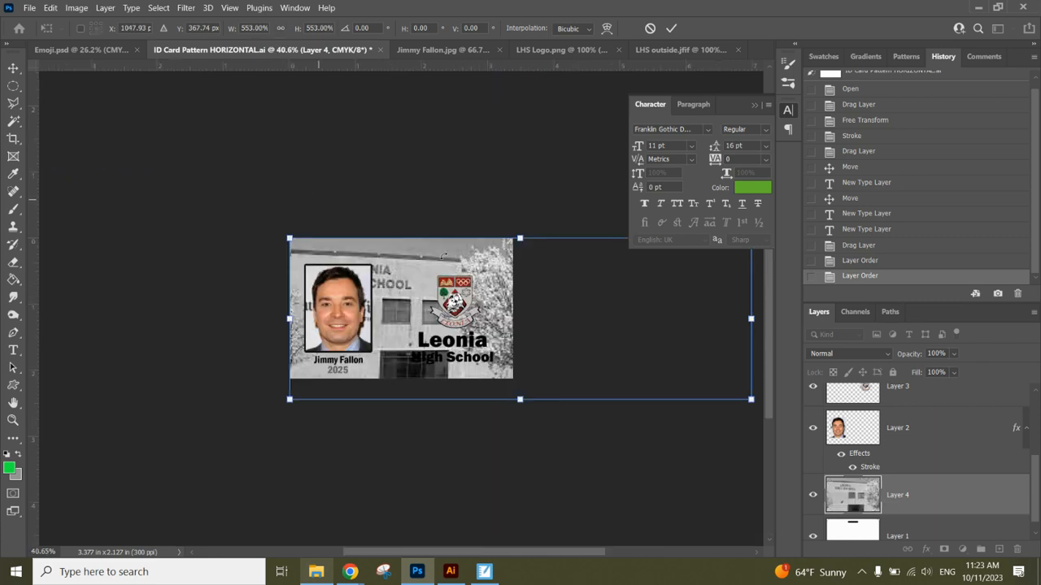
{"action": "left_click_drag", "start_coordinate": [751, 399], "coordinate": [697, 380]}
{"action": "key", "text": "Return"}
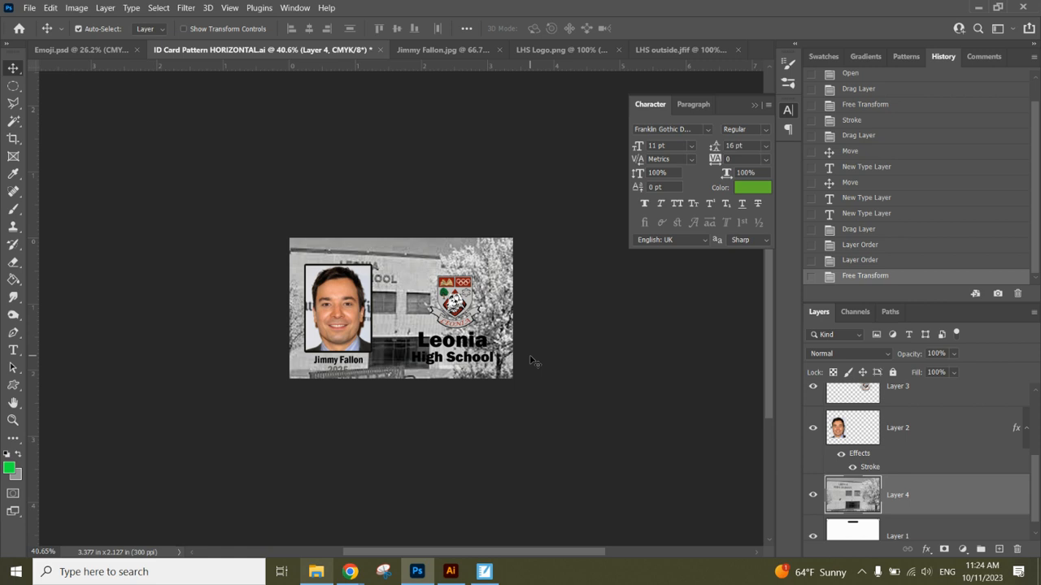
{"action": "left_click", "coordinate": [684, 50]}
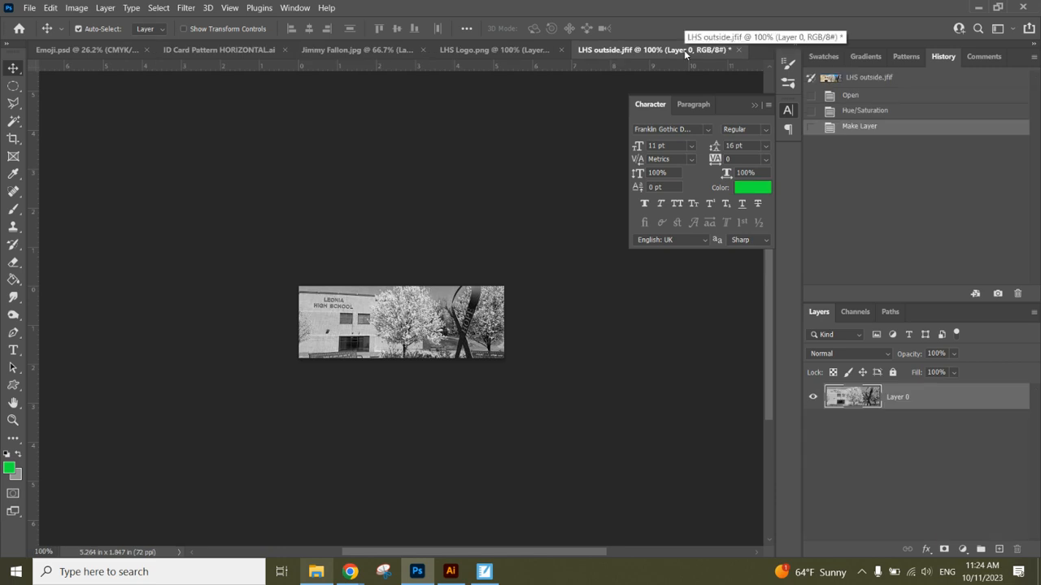
{"action": "left_click", "coordinate": [220, 50]}
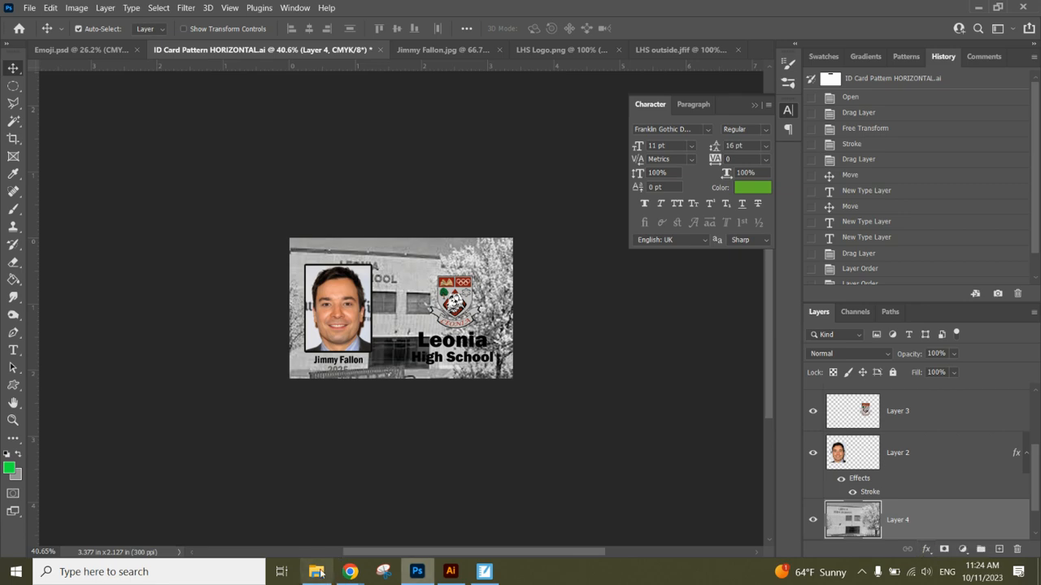
{"action": "mouse_move", "coordinate": [349, 572]}
{"action": "left_click", "coordinate": [277, 514]}
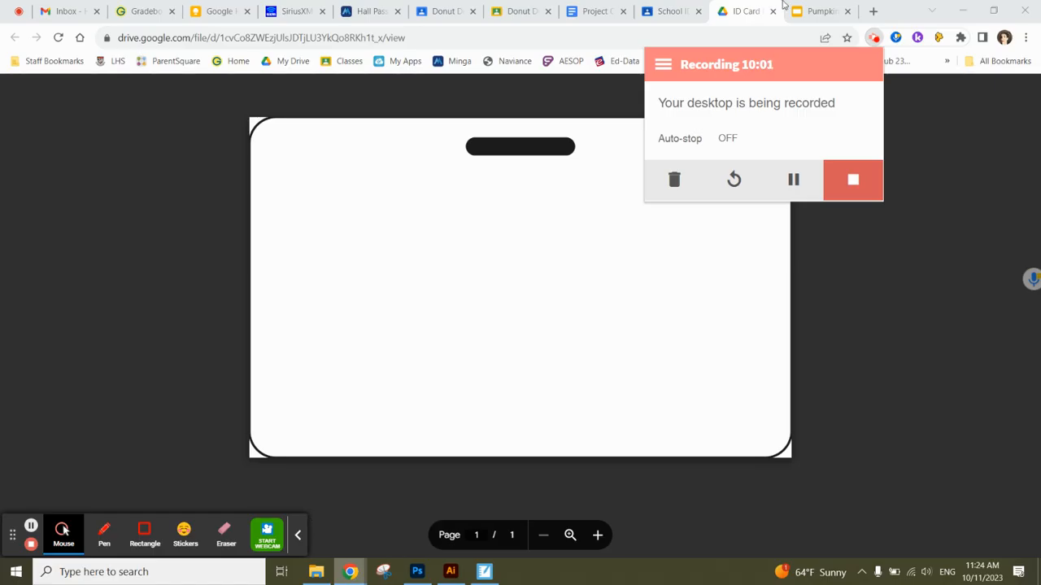
{"action": "left_click", "coordinate": [672, 7]}
{"action": "left_click", "coordinate": [671, 8]}
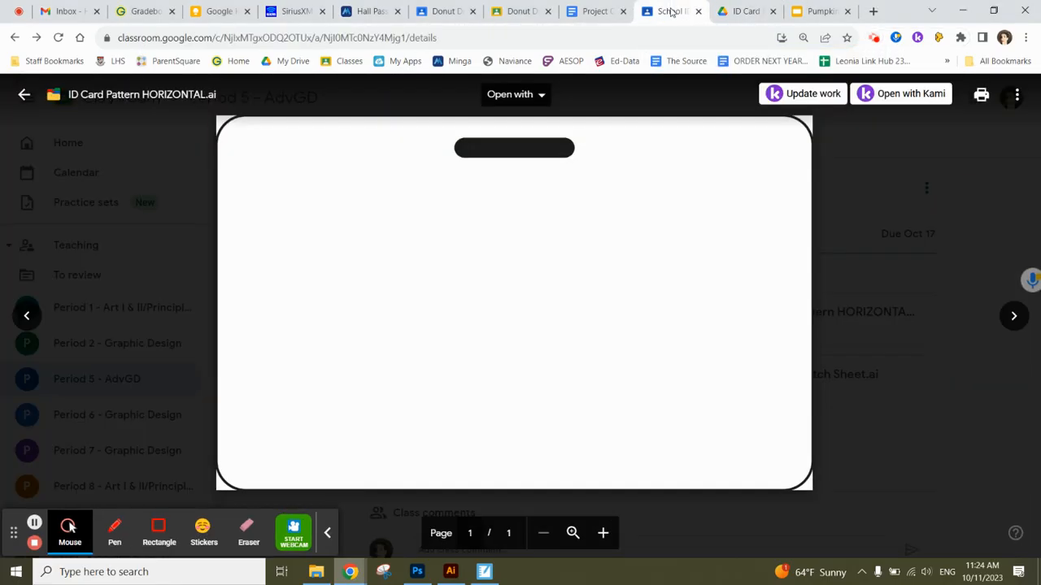
{"action": "left_click", "coordinate": [25, 93]}
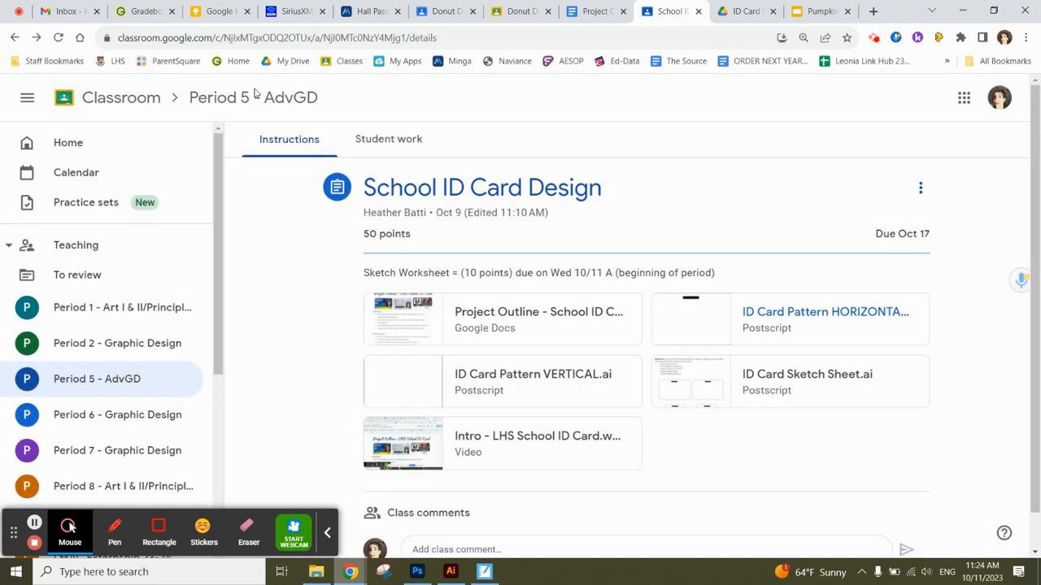
{"action": "left_click", "coordinate": [537, 329]}
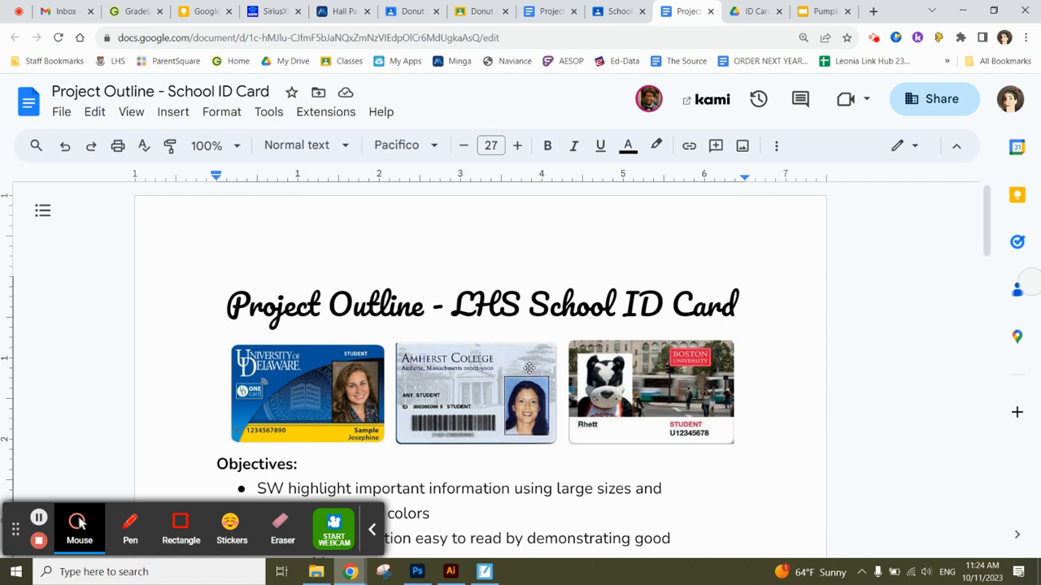
{"action": "left_click", "coordinate": [421, 573]}
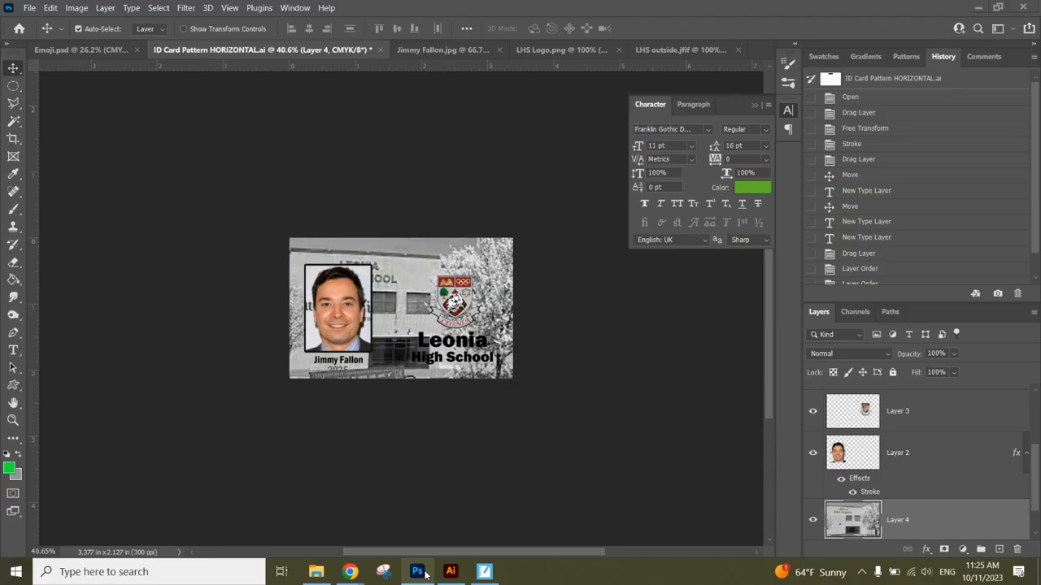
Add a dark red #651010 Color Overlay in Multiply to the school-photo layer.
{"action": "scroll", "coordinate": [1038, 492], "scroll_direction": "down", "scroll_amount": 1}
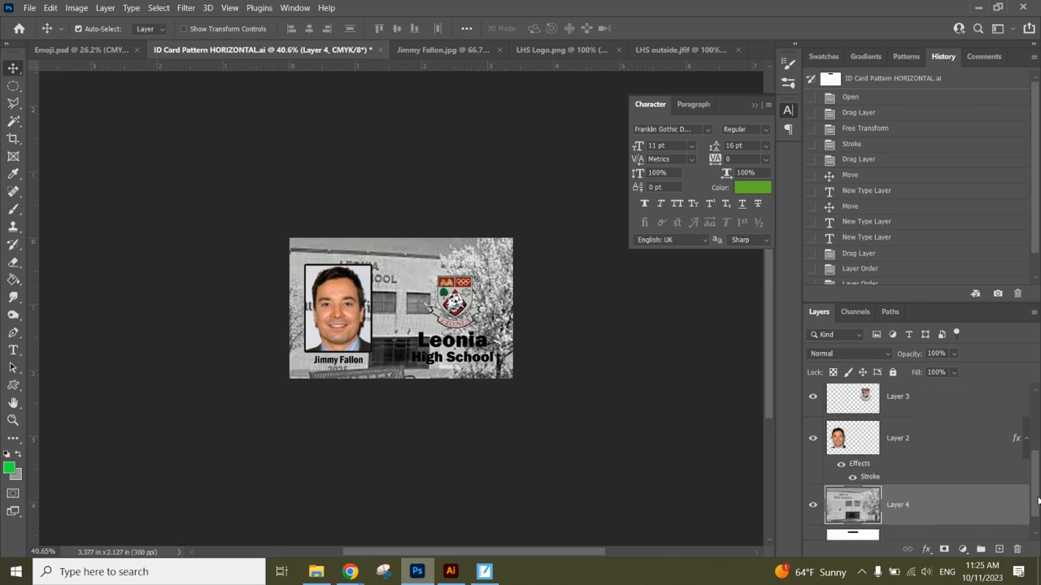
{"action": "left_click", "coordinate": [926, 550]}
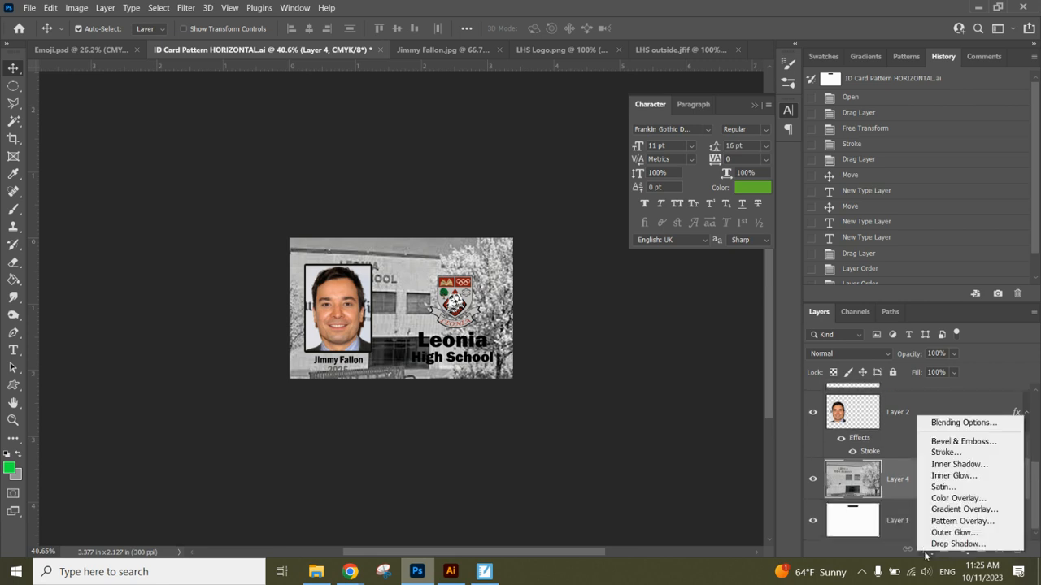
{"action": "left_click", "coordinate": [954, 499]}
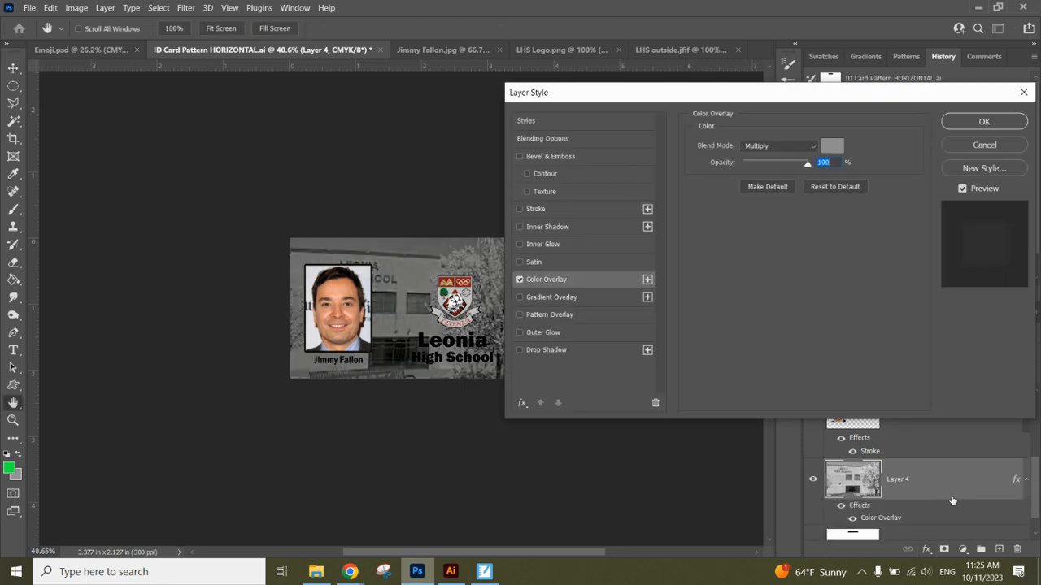
{"action": "left_click", "coordinate": [823, 146]}
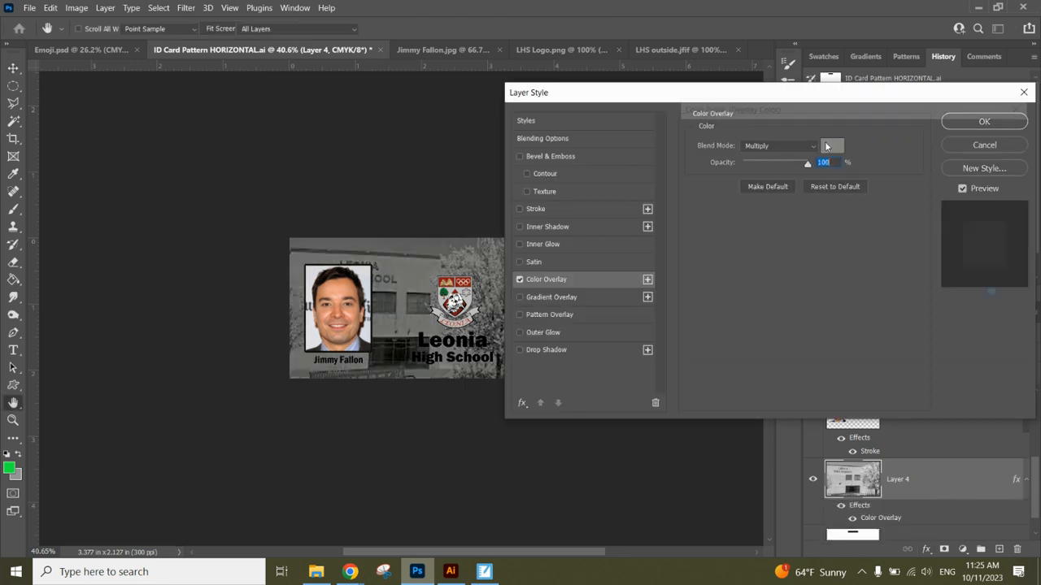
{"action": "left_click_drag", "start_coordinate": [841, 245], "coordinate": [825, 240]}
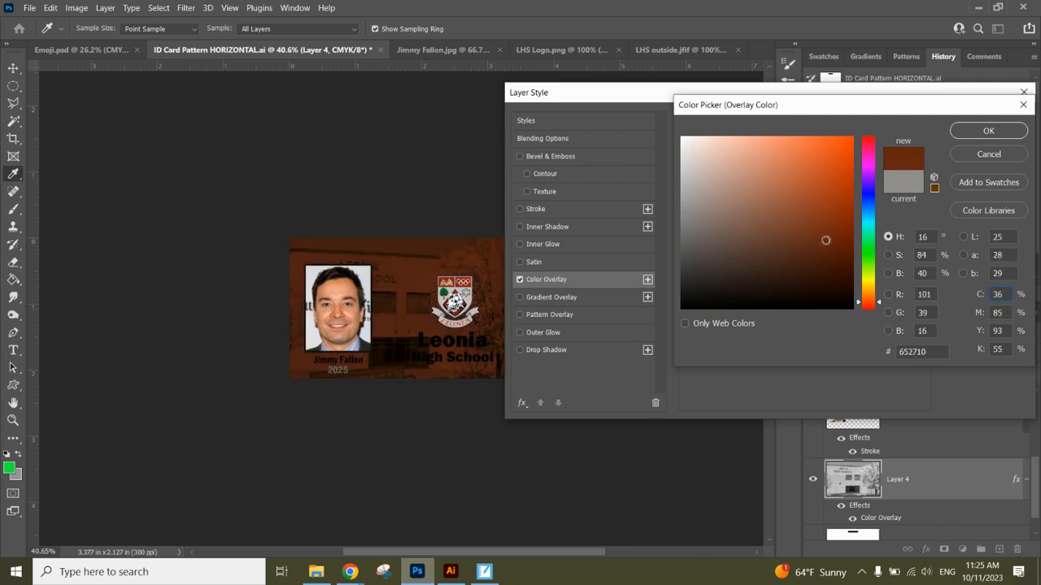
{"action": "left_click_drag", "start_coordinate": [874, 306], "coordinate": [872, 314]}
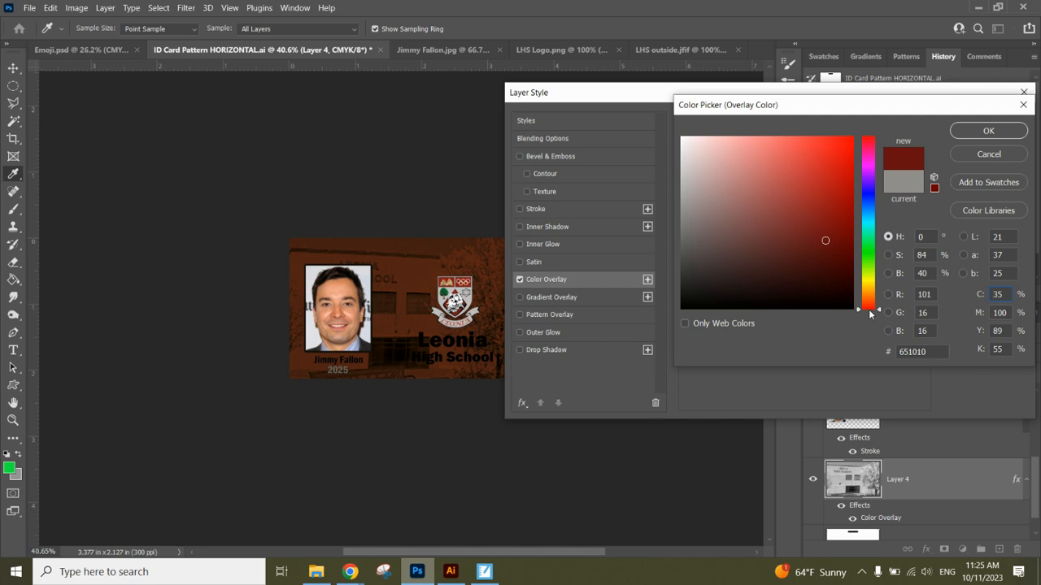
{"action": "left_click", "coordinate": [982, 131]}
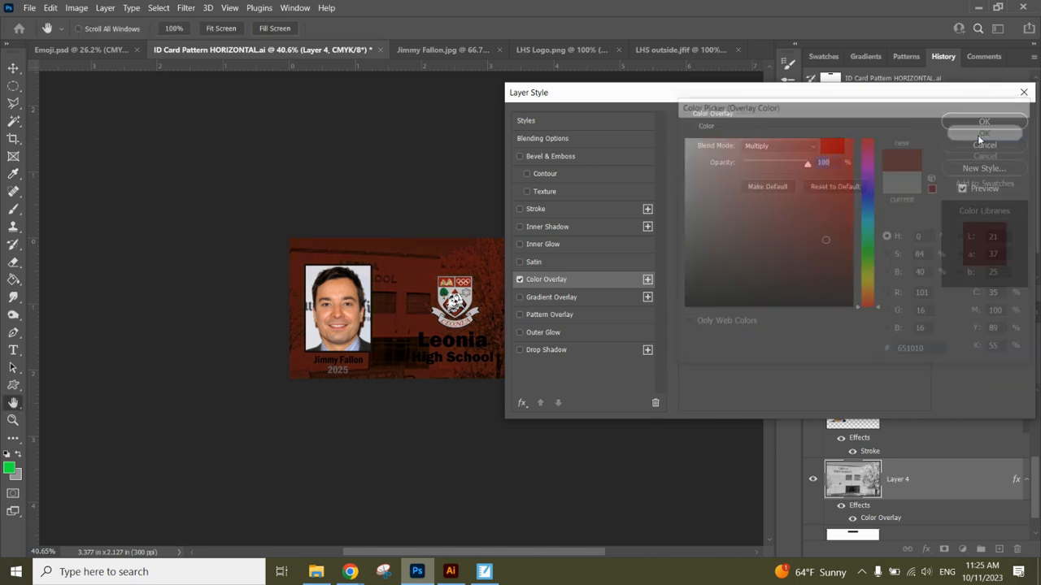
Try Lighten, revert the overlay to Multiply, lower its opacity to 83%, and apply.
{"action": "left_click", "coordinate": [814, 149]}
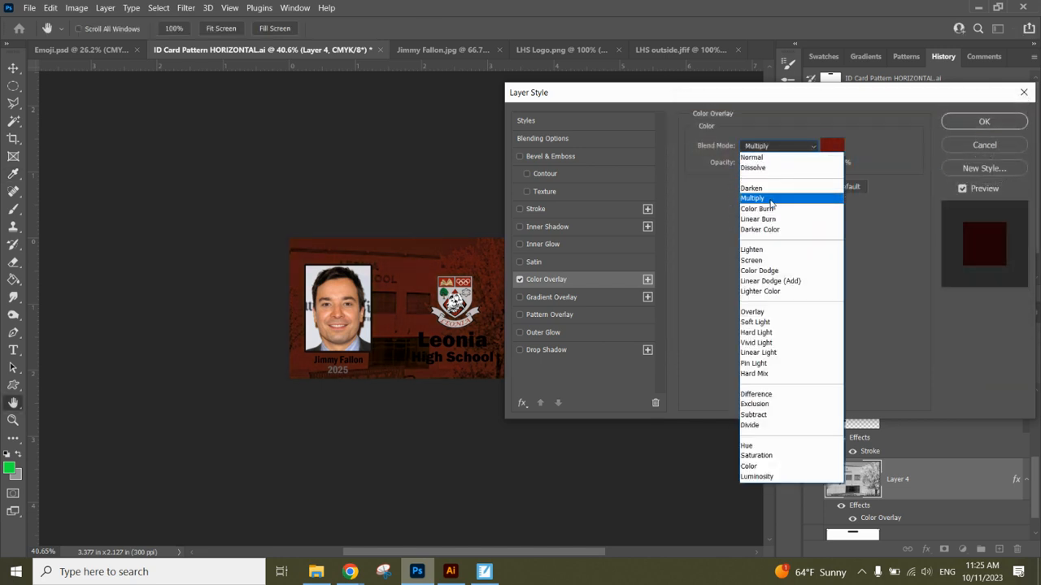
{"action": "left_click", "coordinate": [769, 249]}
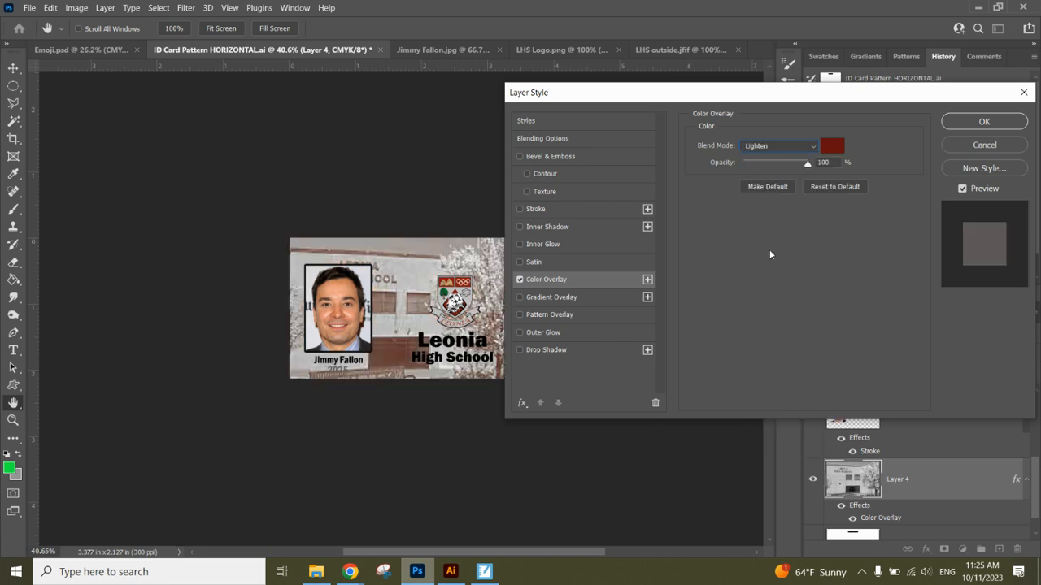
{"action": "left_click", "coordinate": [780, 148]}
{"action": "left_click", "coordinate": [793, 148]}
{"action": "left_click", "coordinate": [795, 147]}
{"action": "left_click", "coordinate": [788, 194]}
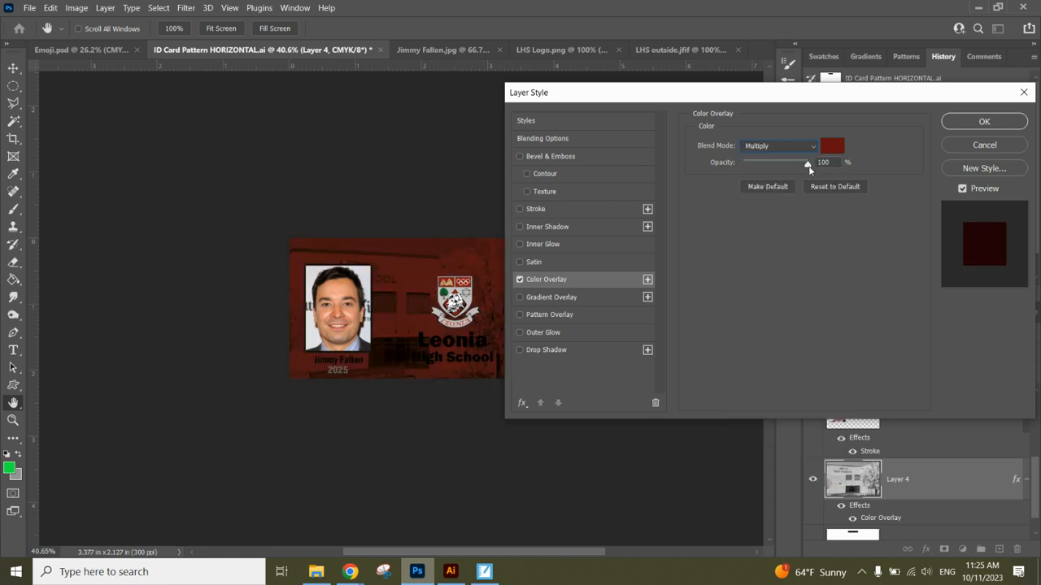
{"action": "mouse_move", "coordinate": [803, 165]}
{"action": "left_mouse_down"}
{"action": "mouse_move", "coordinate": [782, 165]}
{"action": "mouse_move", "coordinate": [796, 168]}
{"action": "left_mouse_up"}
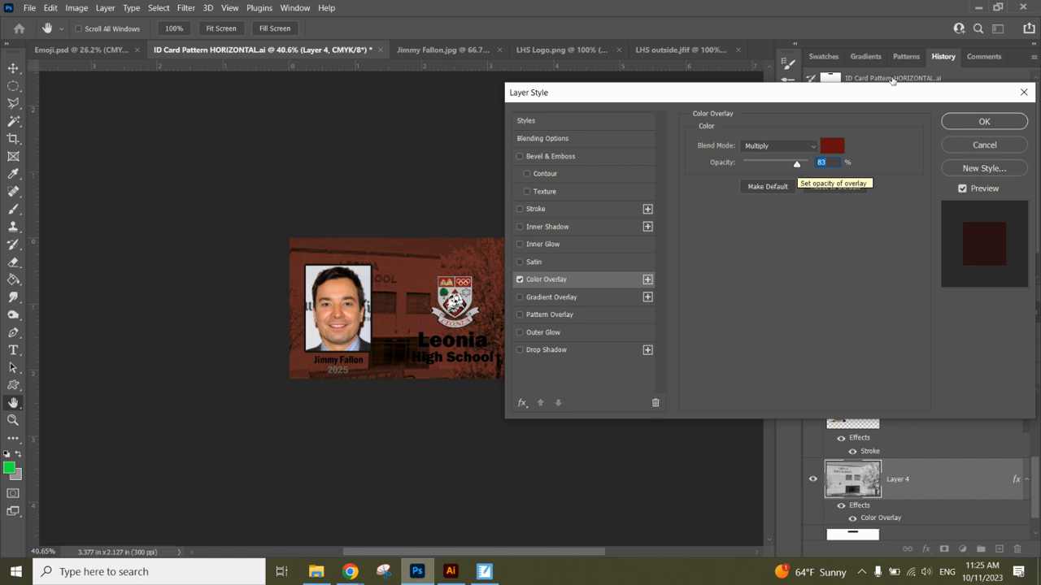
{"action": "left_click", "coordinate": [963, 125]}
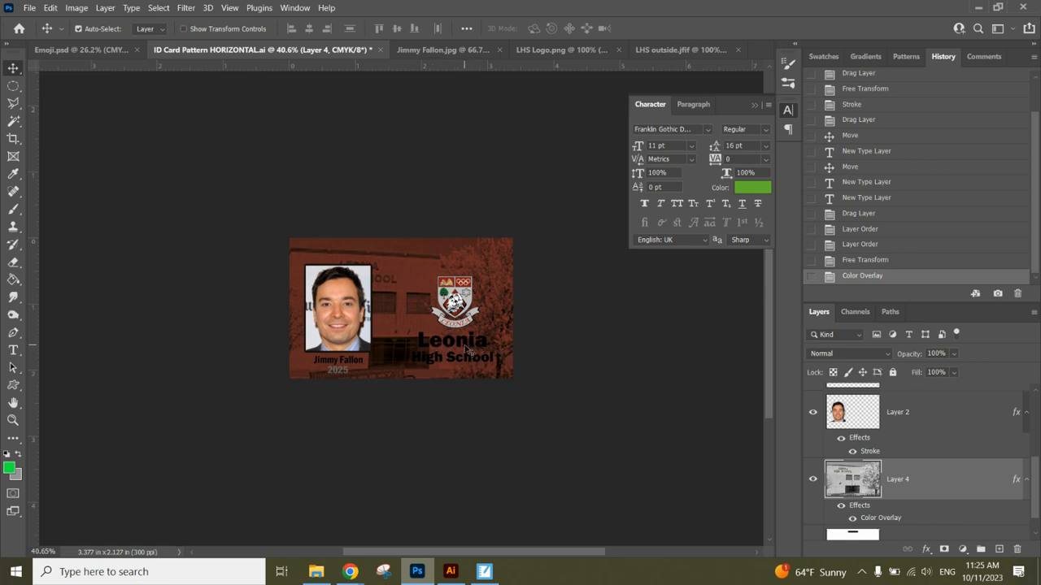
{"action": "scroll", "coordinate": [1037, 478], "scroll_direction": "down", "scroll_amount": 1}
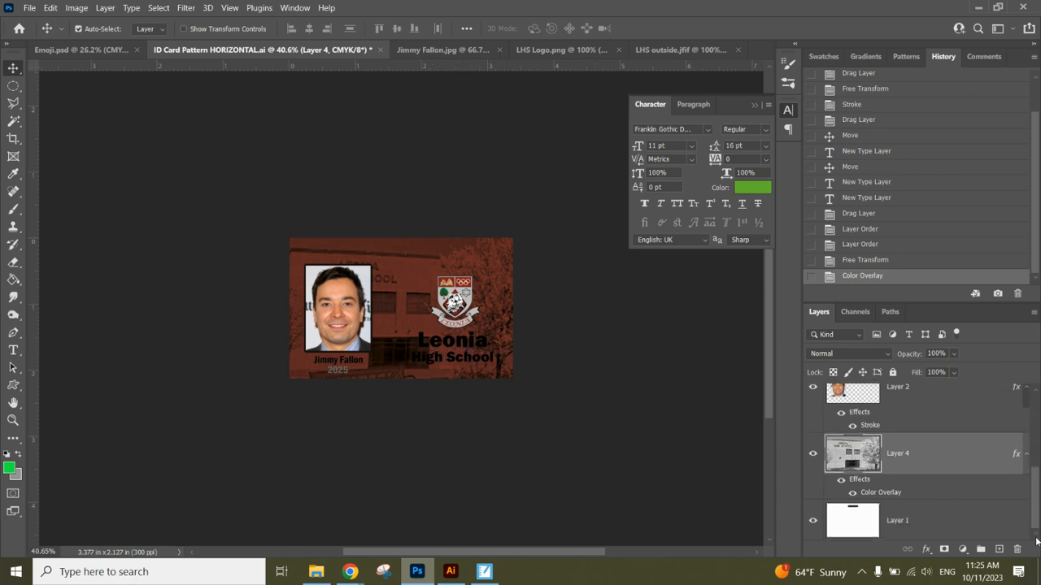
On a new layer, draw a rectangle covering the whole card with no fill.
{"action": "left_click", "coordinate": [999, 551]}
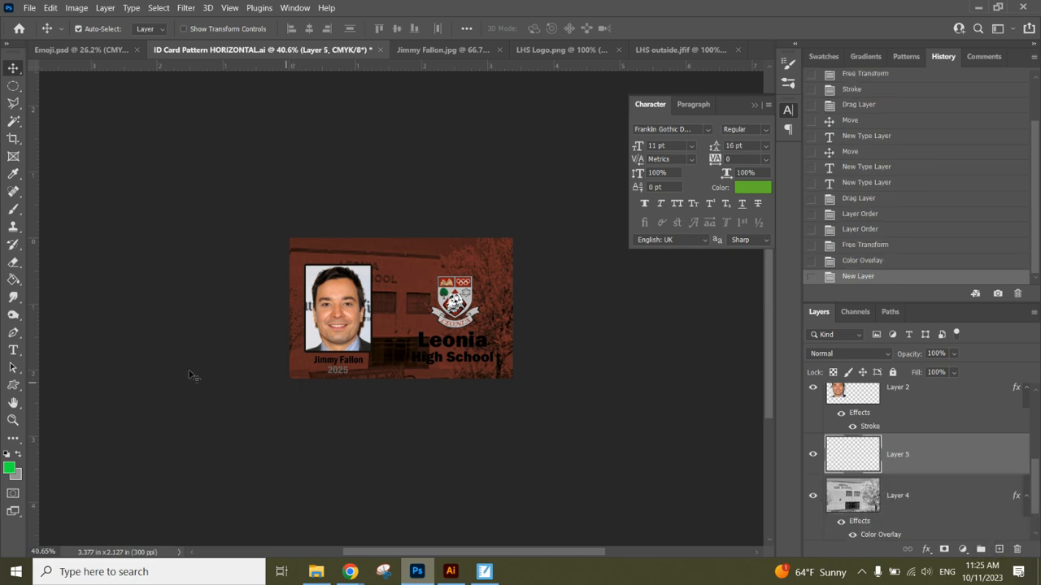
{"action": "left_click", "coordinate": [20, 385]}
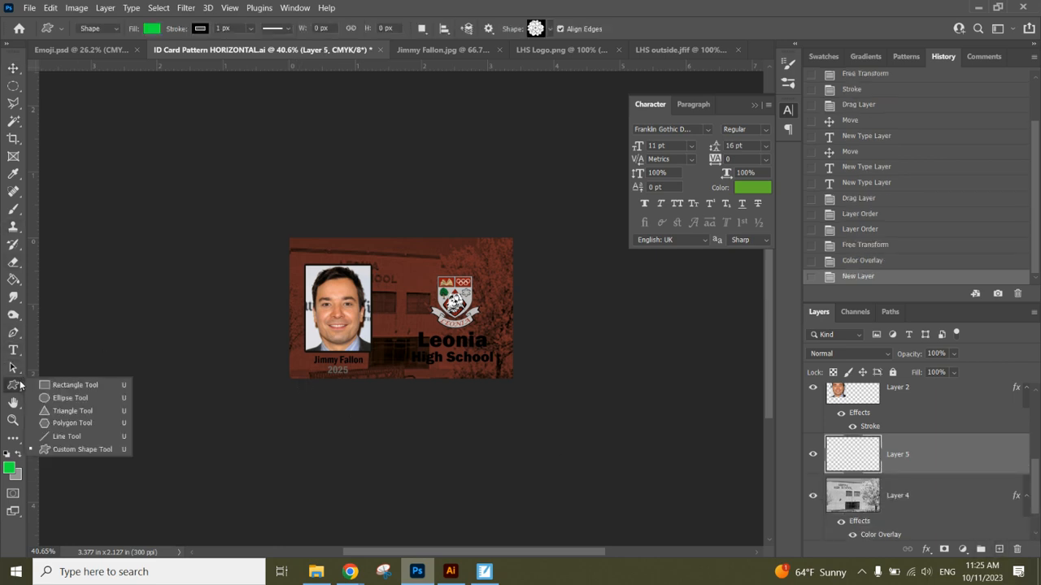
{"action": "key", "text": "shift+u"}
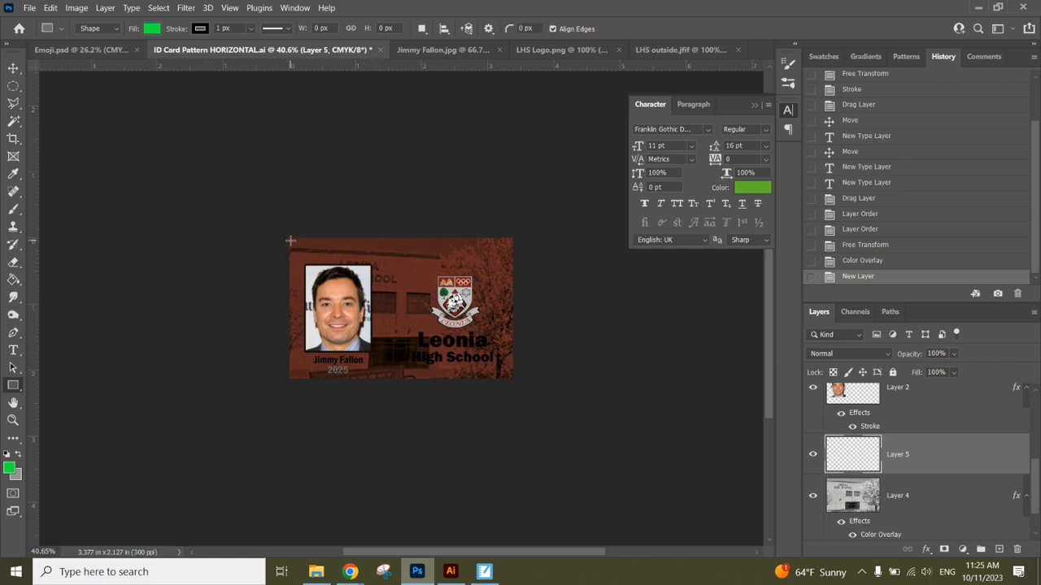
{"action": "left_click_drag", "start_coordinate": [290, 239], "coordinate": [511, 380]}
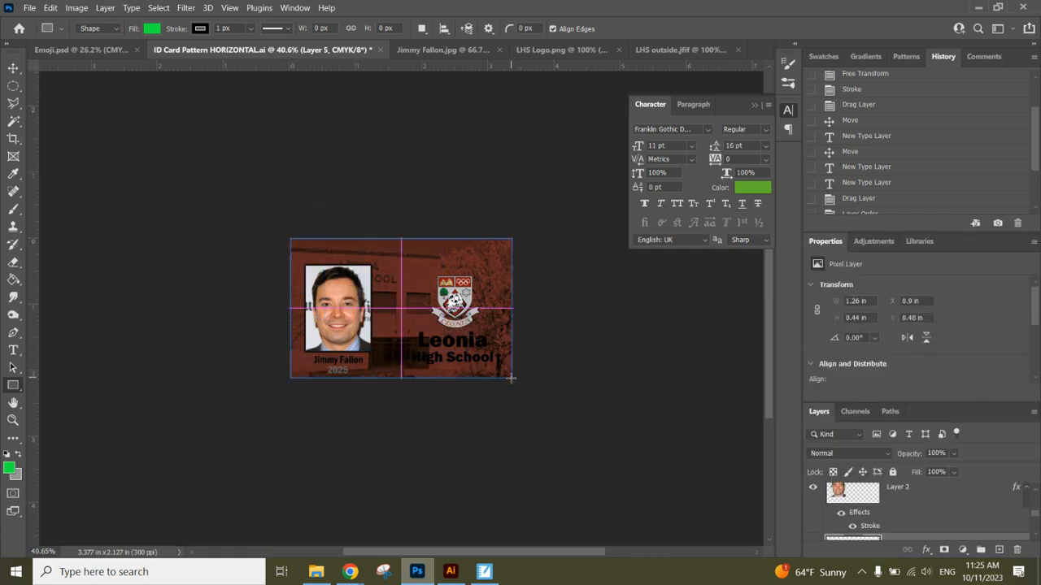
{"action": "left_click", "coordinate": [151, 29]}
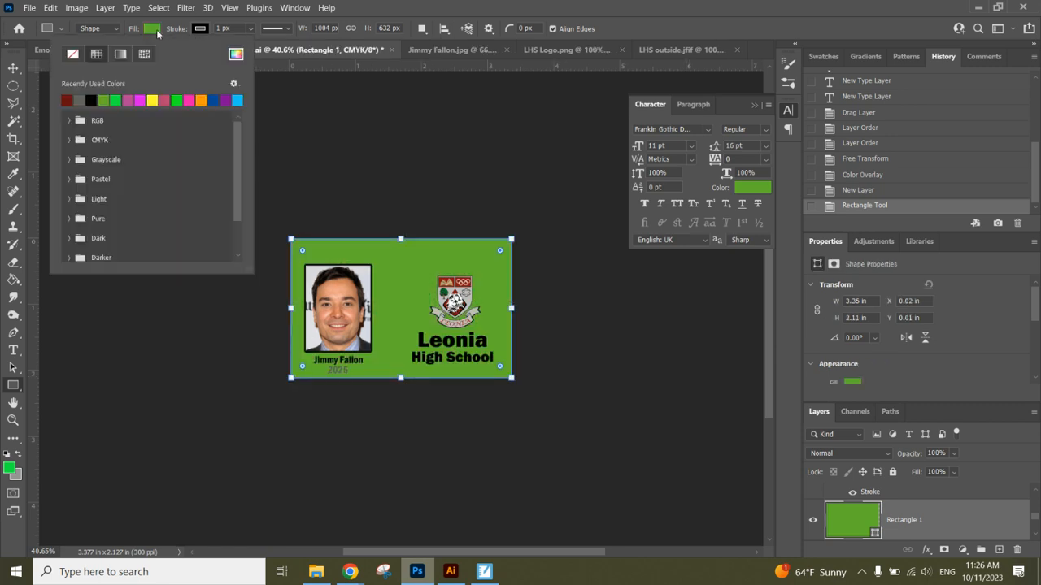
{"action": "left_click", "coordinate": [73, 54]}
Give the rectangle a thick white stroke to form the card border.
{"action": "left_click", "coordinate": [204, 31]}
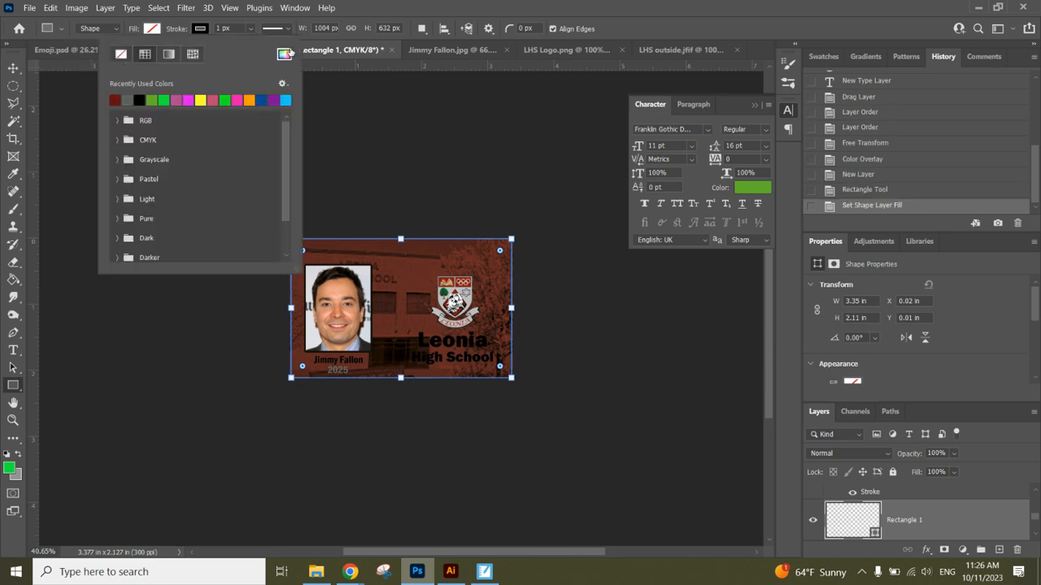
{"action": "left_click", "coordinate": [284, 54]}
{"action": "left_click_drag", "start_coordinate": [808, 191], "coordinate": [642, 123]}
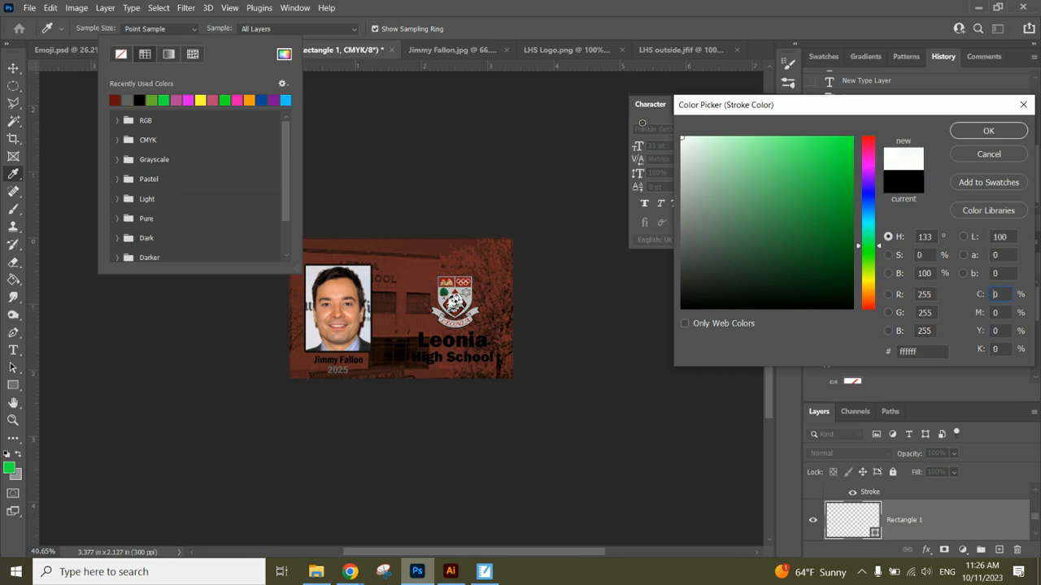
{"action": "left_click", "coordinate": [962, 131]}
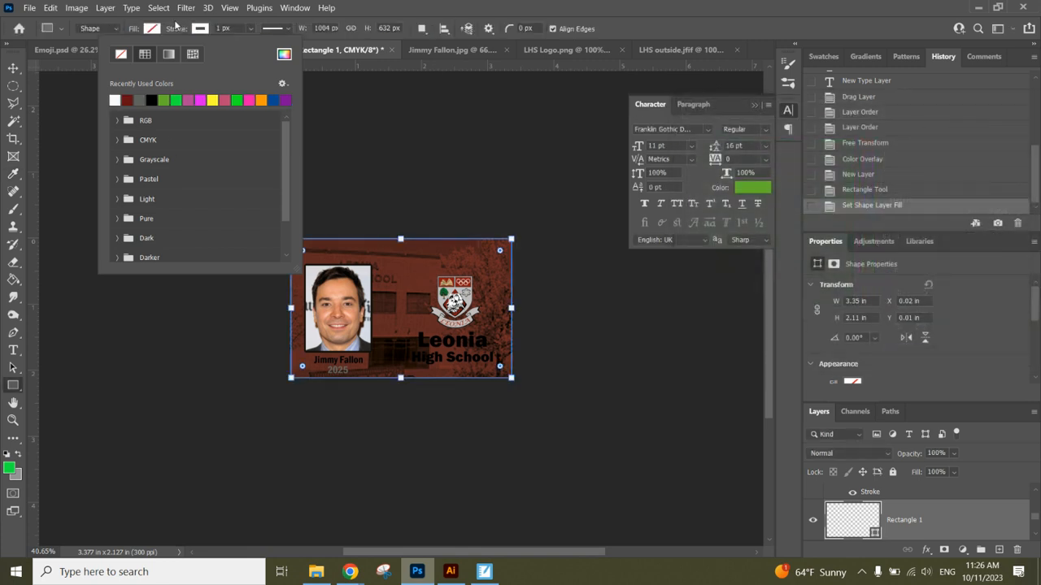
{"action": "left_click", "coordinate": [251, 30]}
{"action": "left_click_drag", "start_coordinate": [254, 46], "coordinate": [271, 46]}
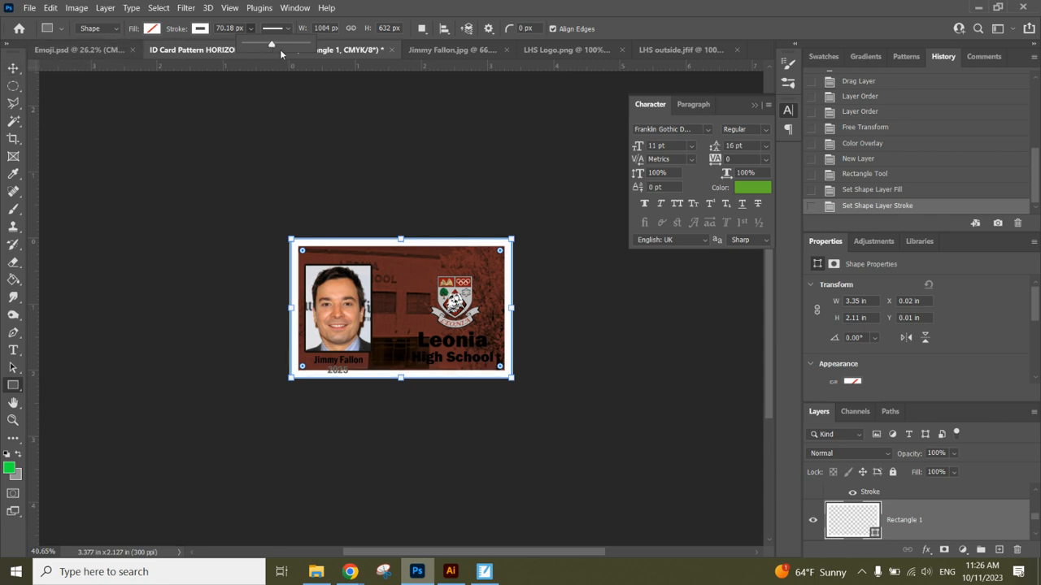
{"action": "left_click_drag", "start_coordinate": [271, 46], "coordinate": [270, 46]}
{"action": "left_click", "coordinate": [13, 68]}
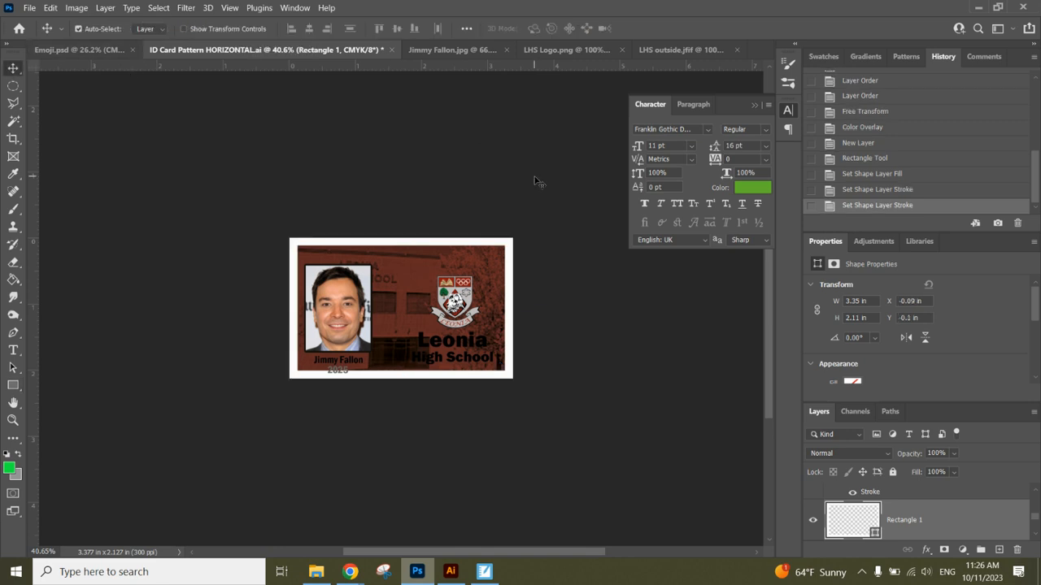
{"action": "left_click", "coordinate": [323, 302]}
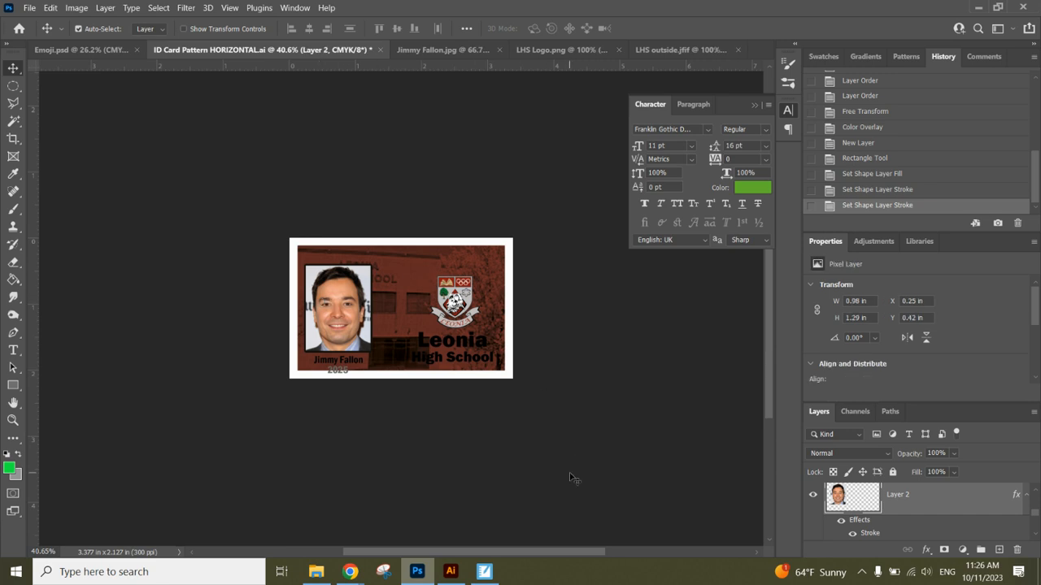
{"action": "key", "text": "ctrl+0"}
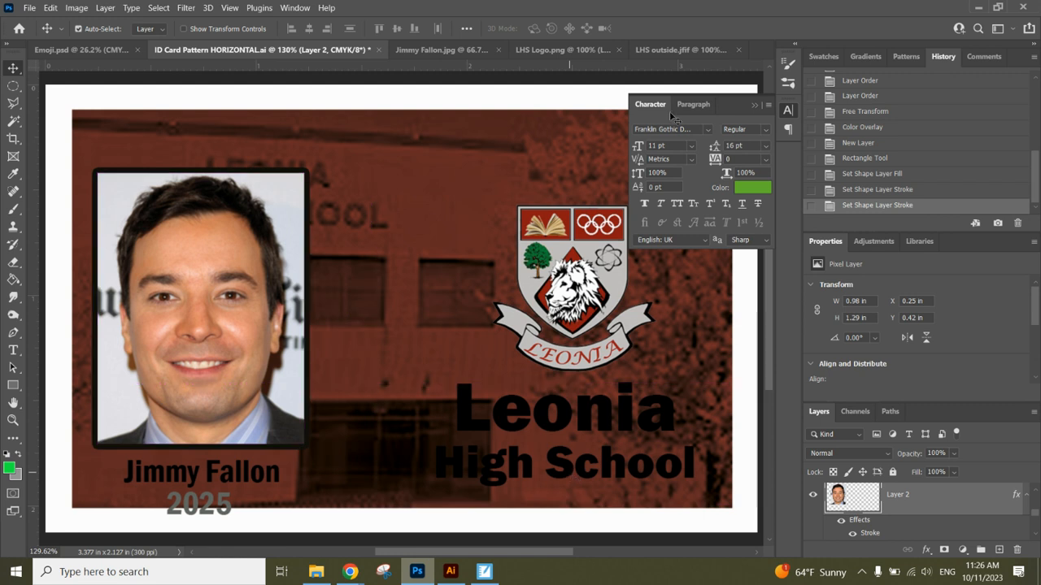
Collapse the Character panel and nudge the 2025 year layer up beneath the name.
{"action": "left_click", "coordinate": [752, 106]}
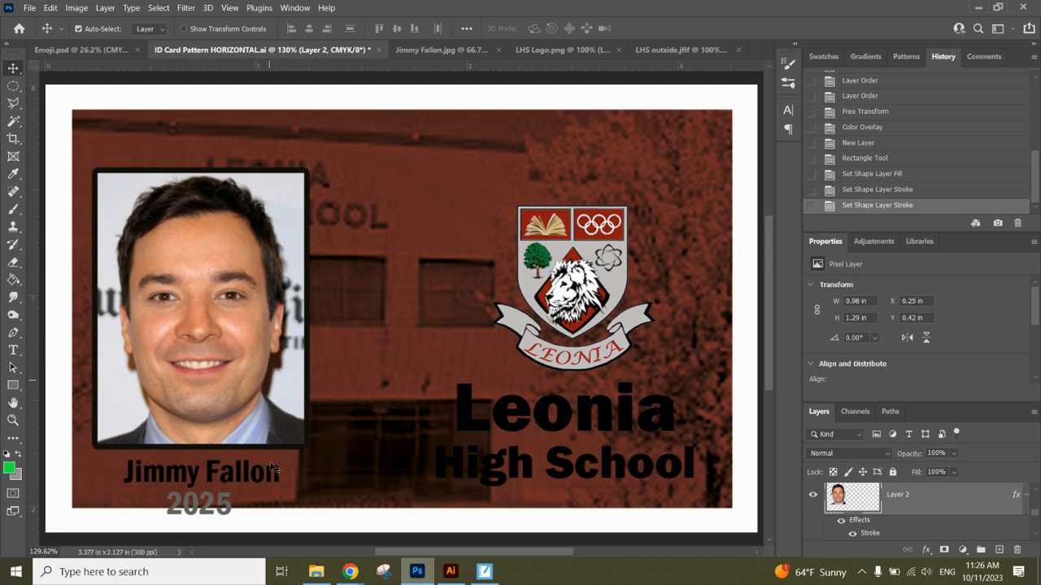
{"action": "right_click", "coordinate": [223, 513]}
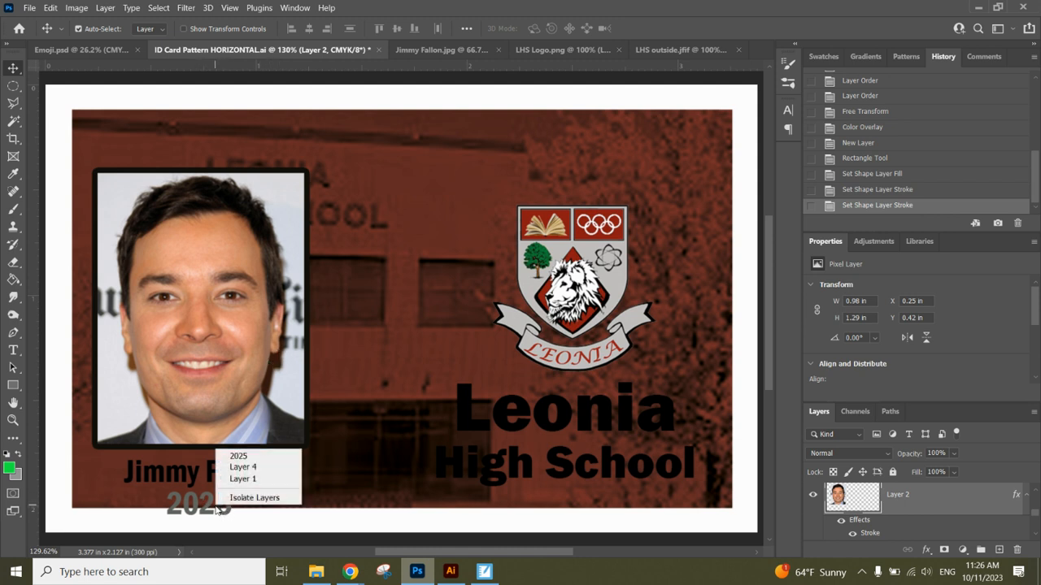
{"action": "left_click", "coordinate": [240, 456]}
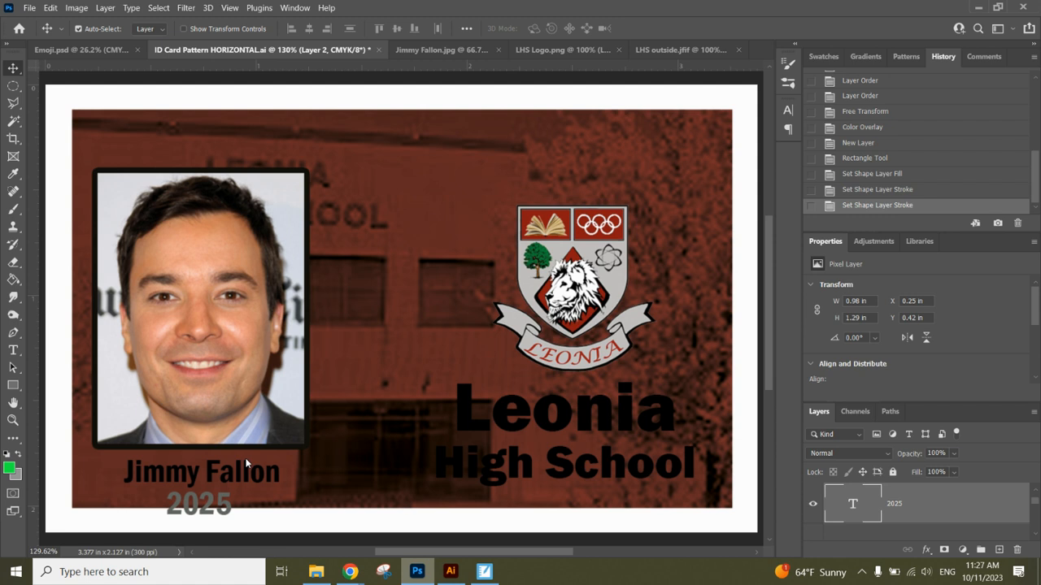
{"action": "key", "text": "Up"}
{"action": "key", "text": "Up"}
{"action": "key", "text": "Up"}
{"action": "key", "text": "Up"}
{"action": "key", "text": "Up"}
{"action": "key", "text": "Up"}
{"action": "key", "text": "Up"}
{"action": "key", "text": "Up"}
{"action": "key", "text": "Up"}
{"action": "key", "text": "Up"}
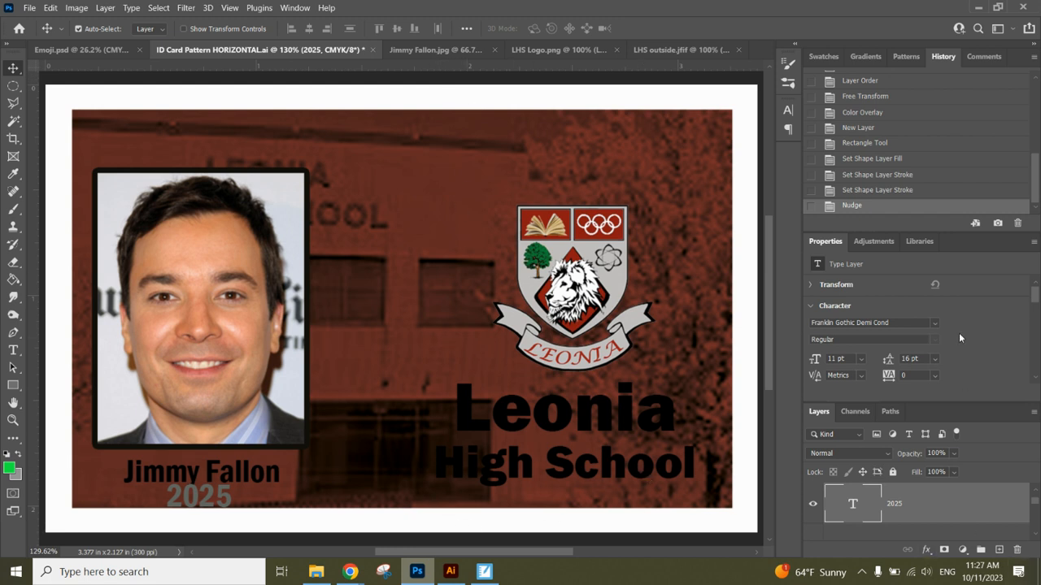
Close the Properties, Adjustments and Libraries panel group.
{"action": "left_click", "coordinate": [1034, 243]}
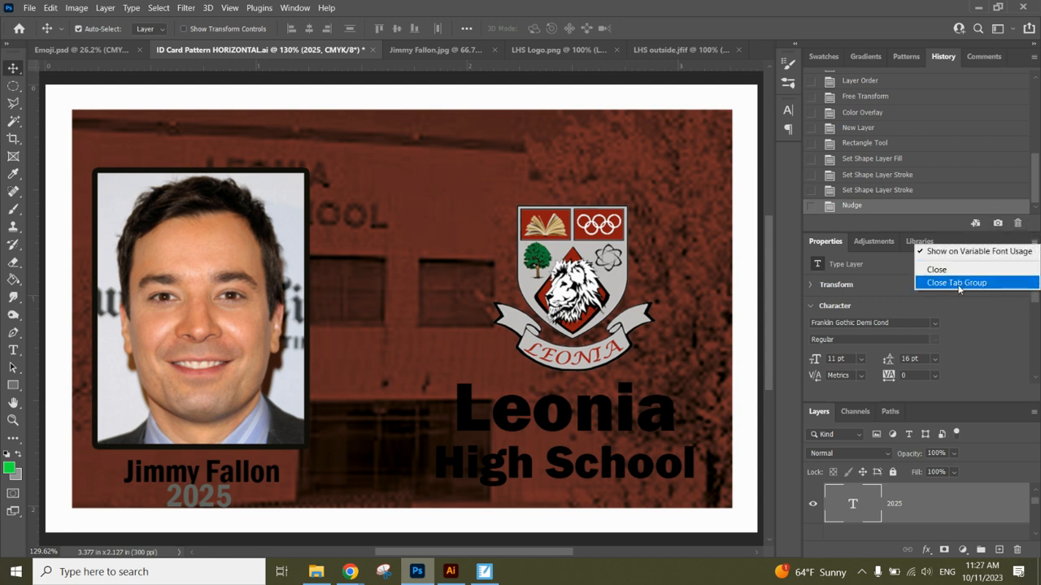
{"action": "left_click", "coordinate": [955, 284]}
{"action": "scroll", "coordinate": [1036, 419], "scroll_direction": "up", "scroll_amount": 1}
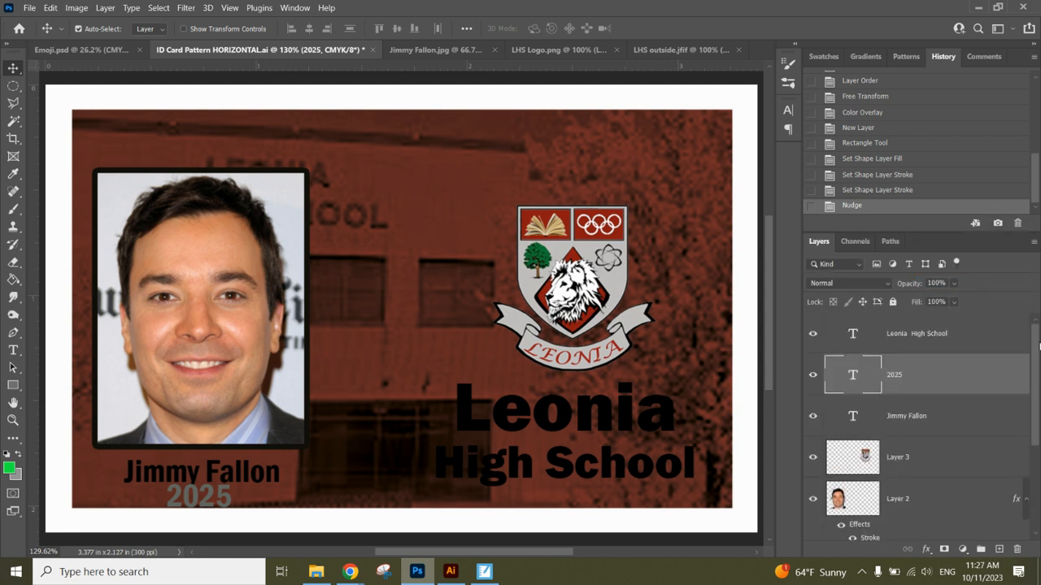
Move Layer 1, the white card frame, to the top of the layer stack.
{"action": "scroll", "coordinate": [1015, 510], "scroll_direction": "down", "scroll_amount": 4}
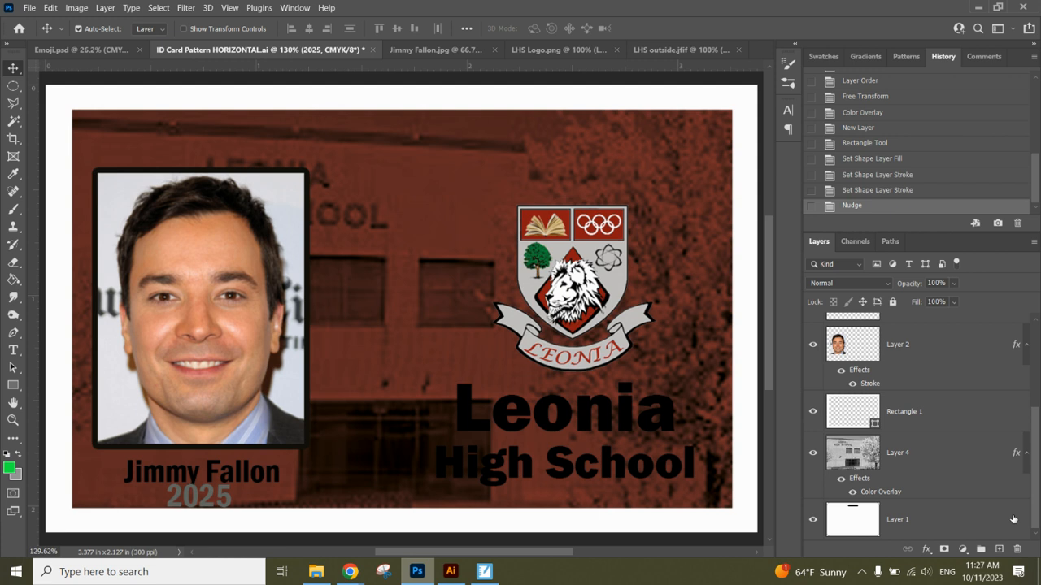
{"action": "left_click", "coordinate": [957, 519]}
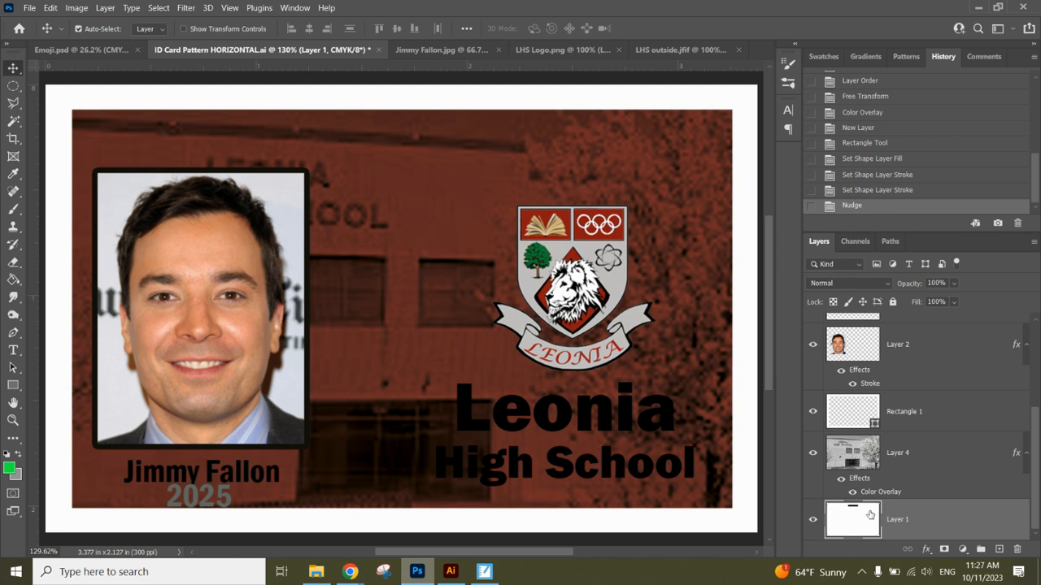
{"action": "left_click_drag", "start_coordinate": [990, 527], "coordinate": [991, 319]}
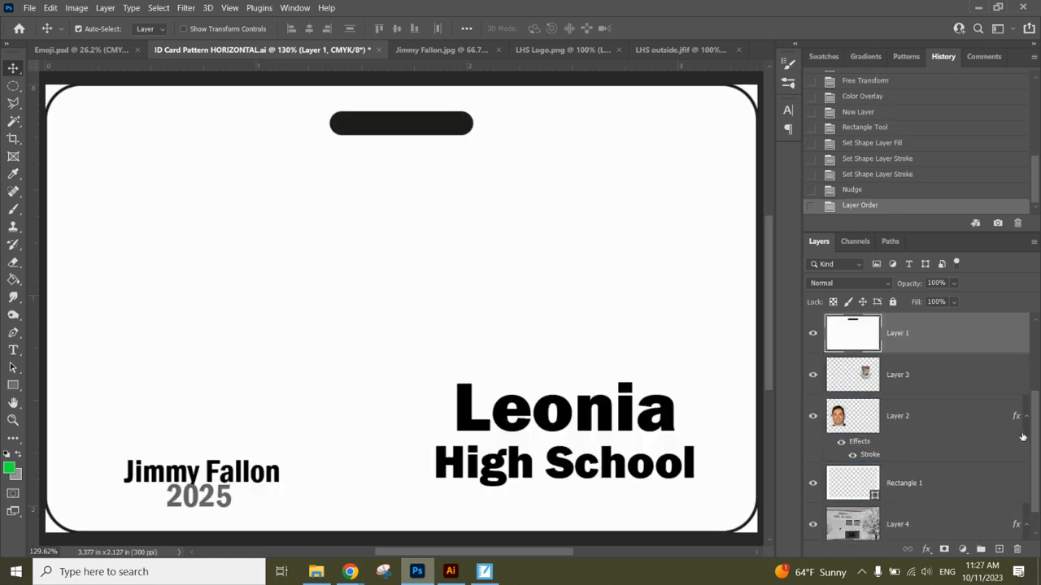
{"action": "left_click_drag", "start_coordinate": [1036, 462], "coordinate": [1038, 364]}
{"action": "left_click_drag", "start_coordinate": [915, 440], "coordinate": [913, 328]}
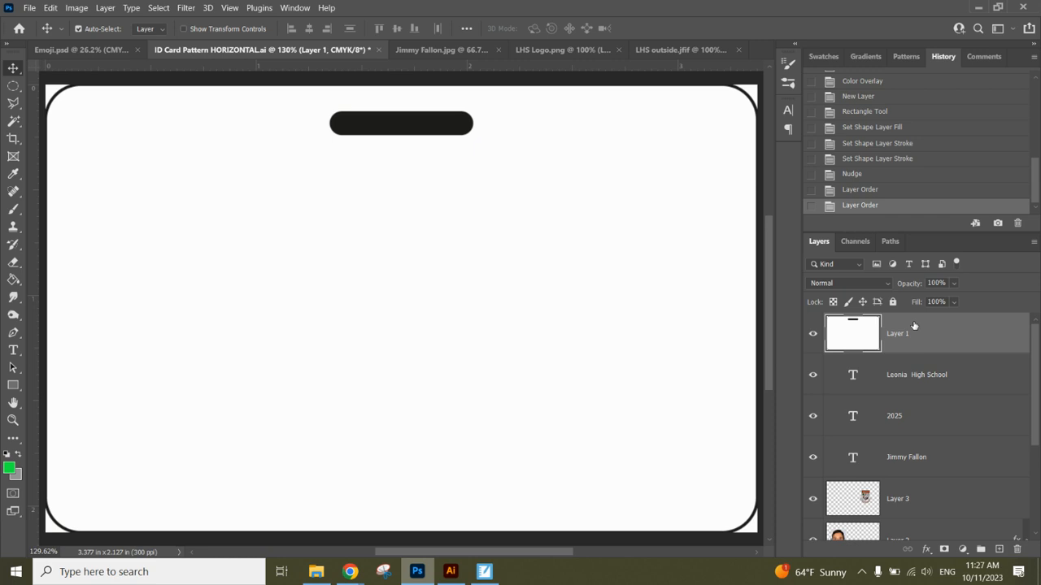
With the Magic Wand, delete the frame's white interior and the areas outside its corners.
{"action": "left_click", "coordinate": [10, 121]}
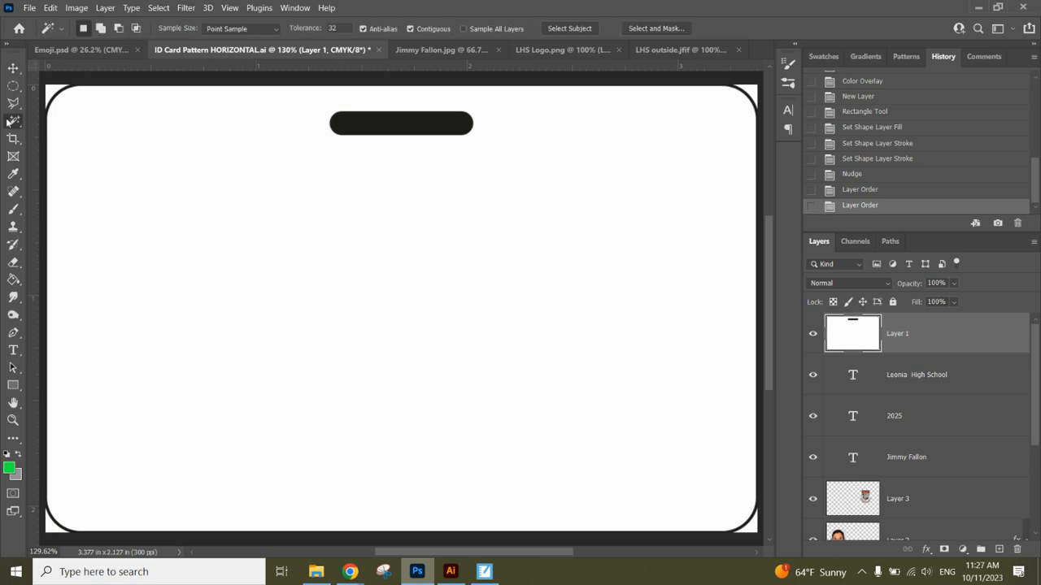
{"action": "left_click", "coordinate": [174, 218]}
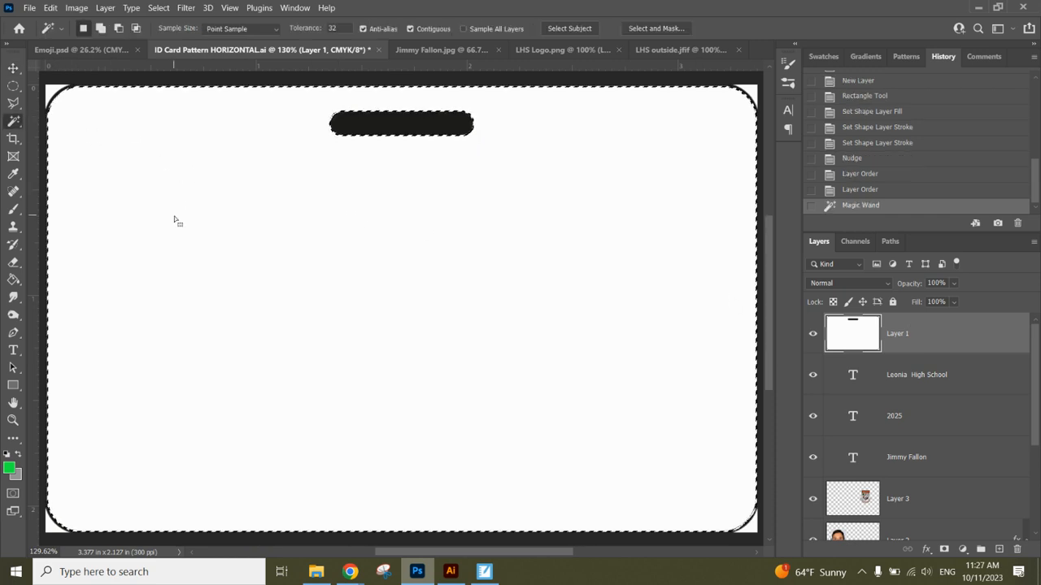
{"action": "key", "text": "Delete"}
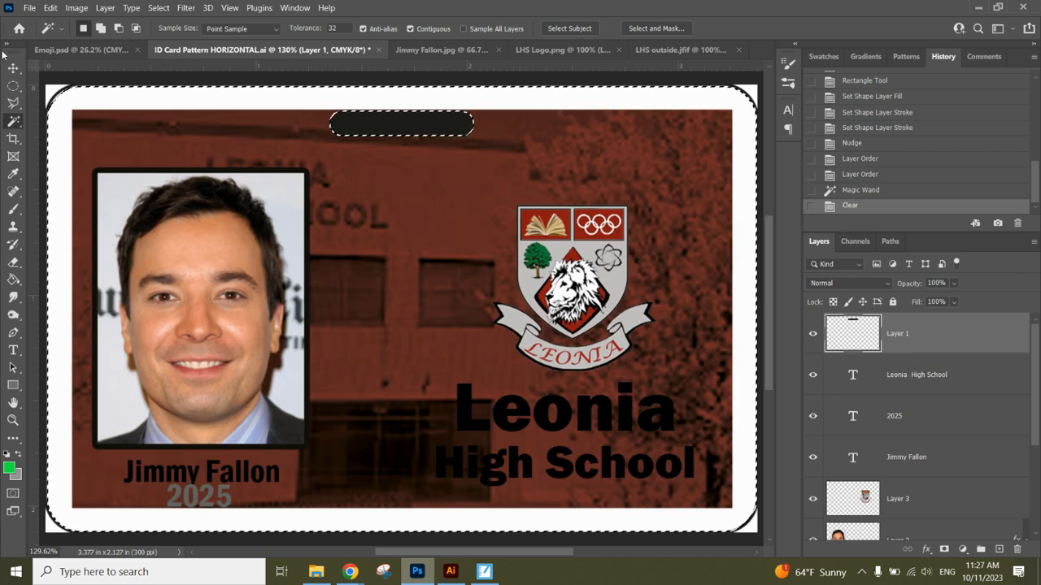
{"action": "left_click", "coordinate": [50, 92]}
{"action": "key", "text": "Delete"}
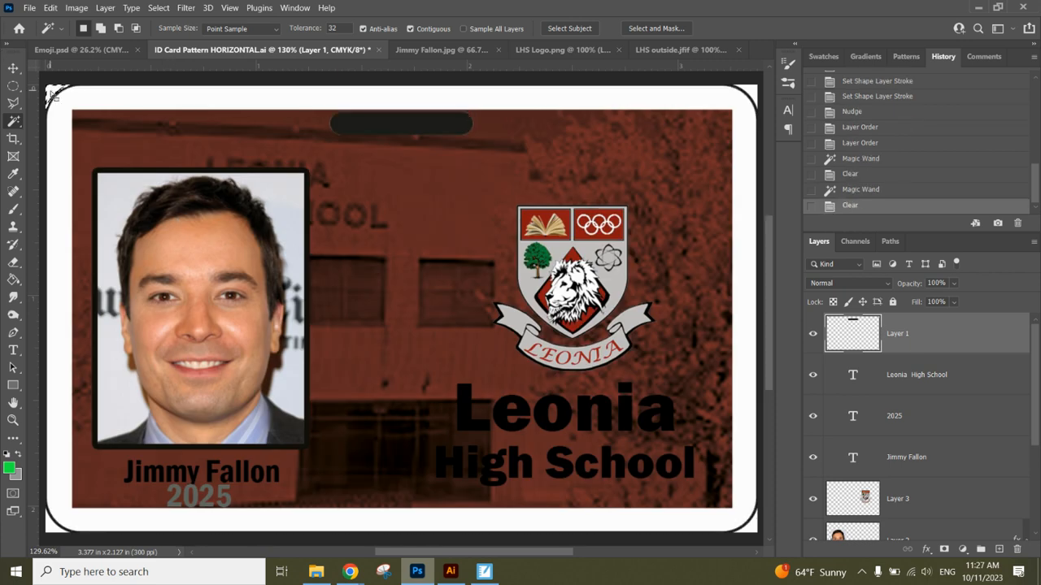
{"action": "key", "text": "Delete"}
{"action": "left_click", "coordinate": [750, 91]}
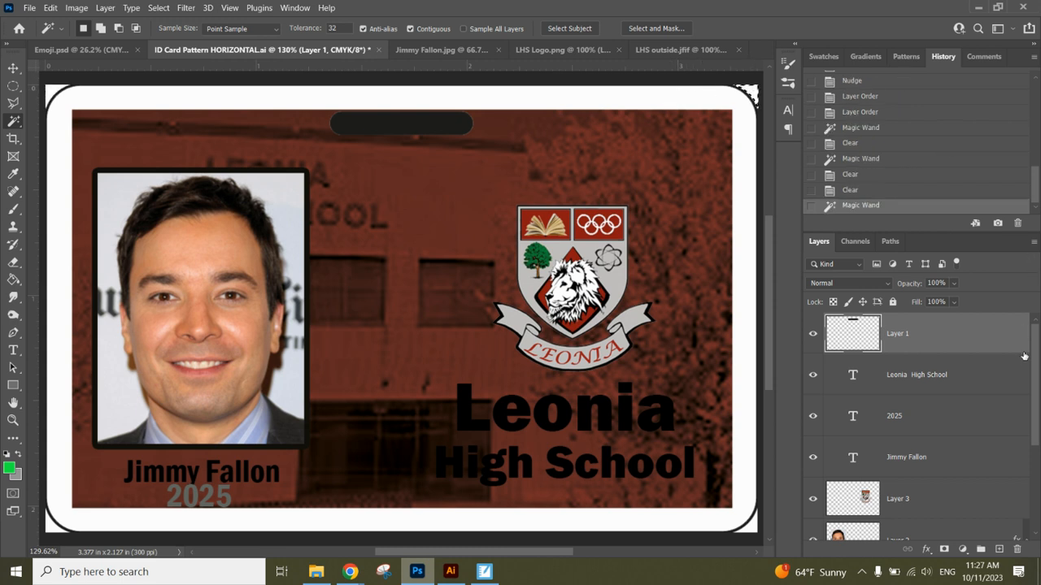
{"action": "scroll", "coordinate": [1024, 366], "scroll_direction": "down", "scroll_amount": 4}
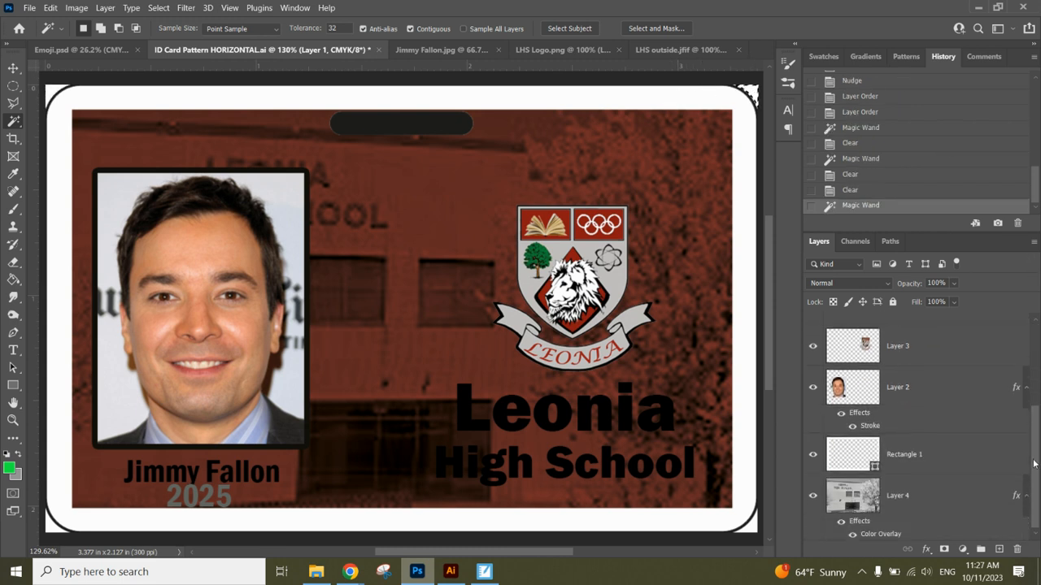
Rasterize Rectangle 1 and clear the corner area from it.
{"action": "left_click", "coordinate": [946, 467]}
{"action": "key", "text": "Delete"}
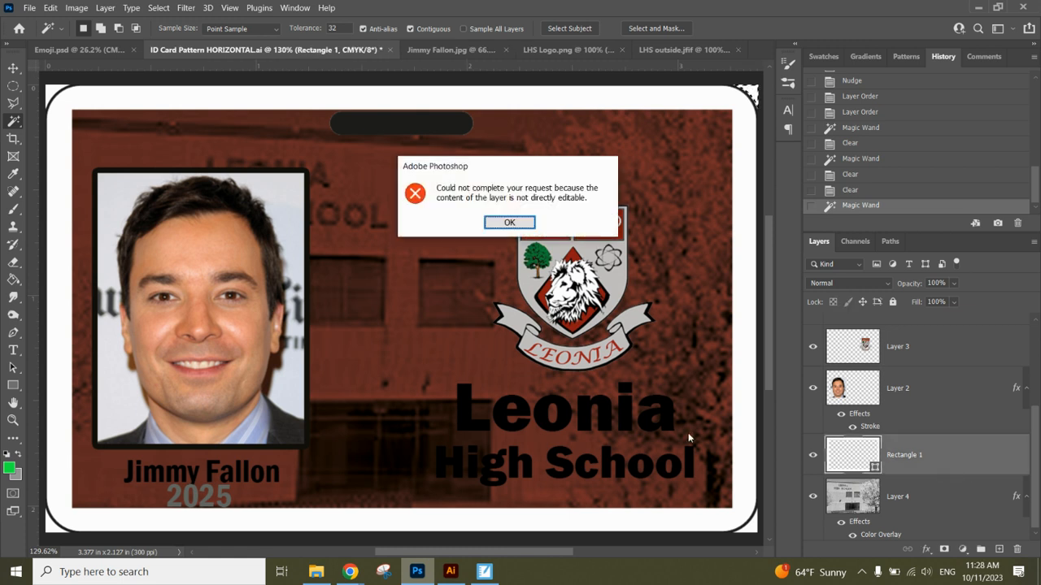
{"action": "left_click", "coordinate": [509, 223]}
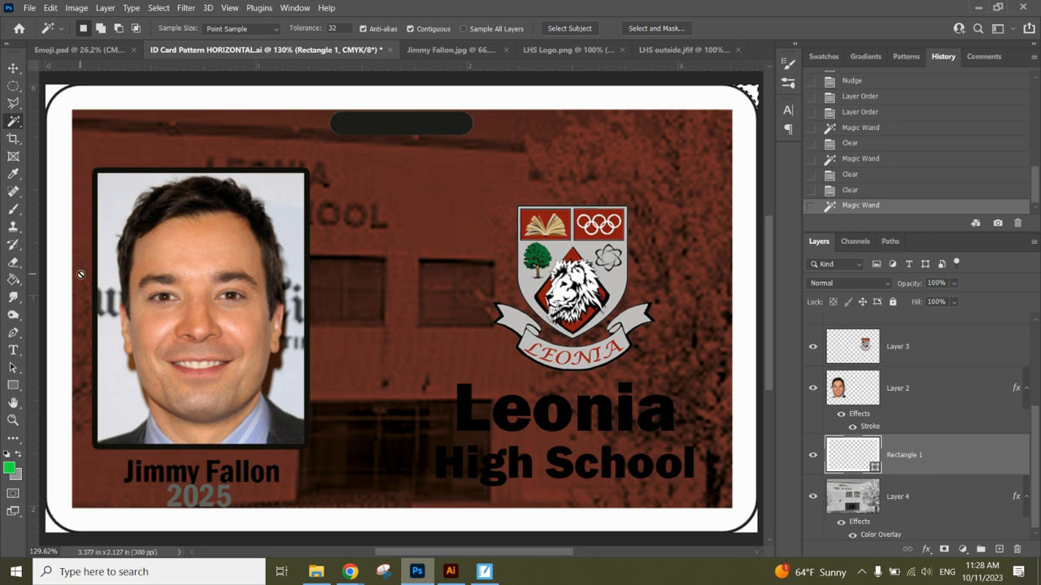
{"action": "right_click", "coordinate": [921, 461]}
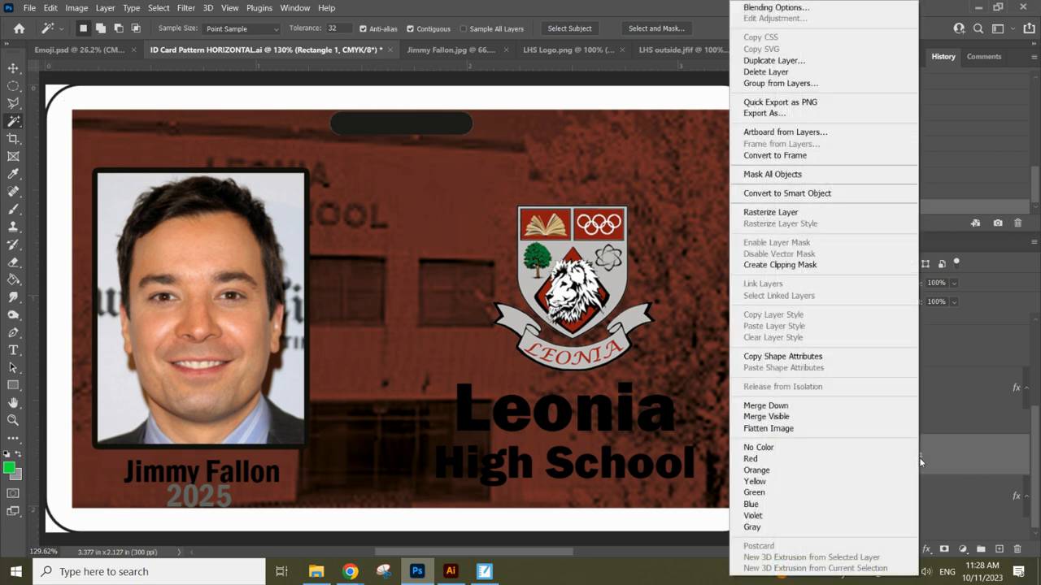
{"action": "left_click", "coordinate": [798, 213]}
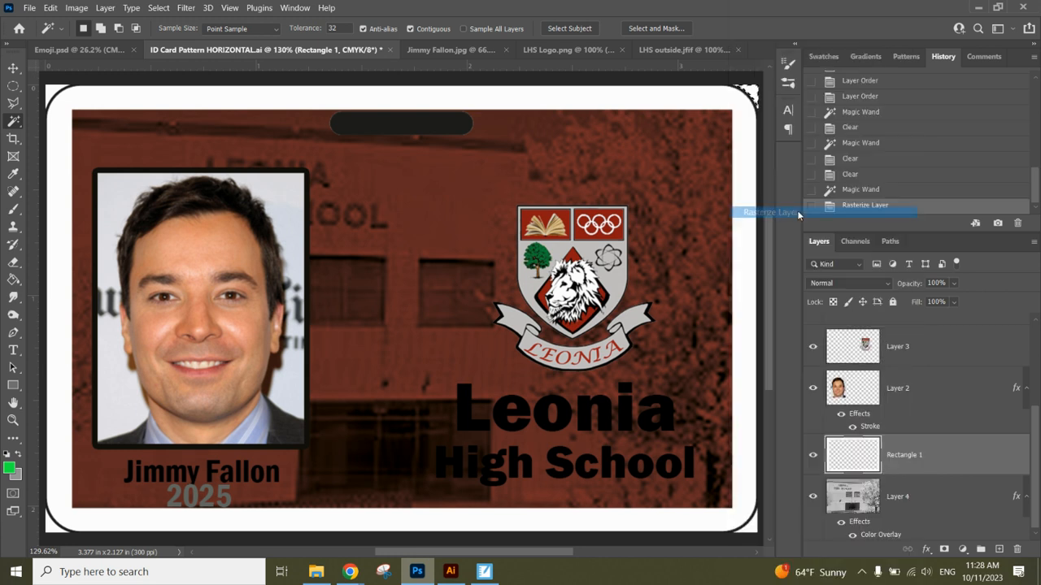
{"action": "key", "text": "Delete"}
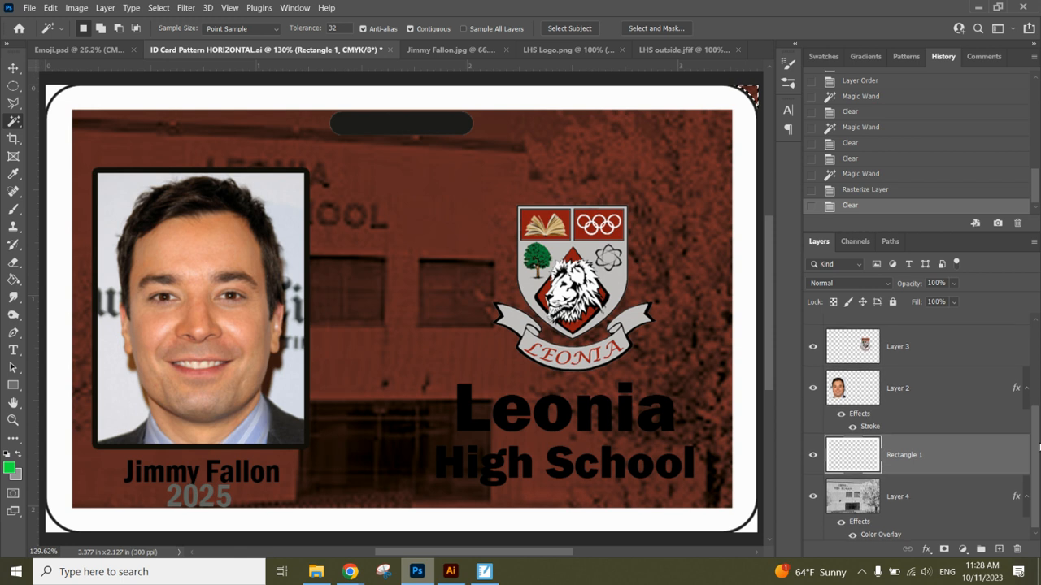
Clear the corner area from the Layer 4 background photo, then save with Ctrl+S.
{"action": "left_click", "coordinate": [930, 493]}
{"action": "key", "text": "Delete"}
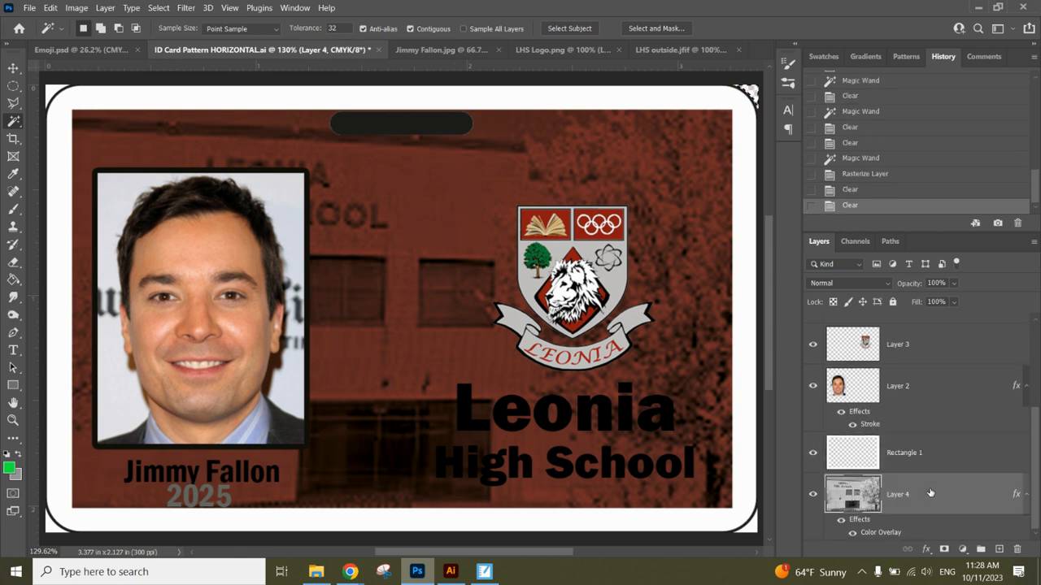
{"action": "key", "text": "ctrl+s"}
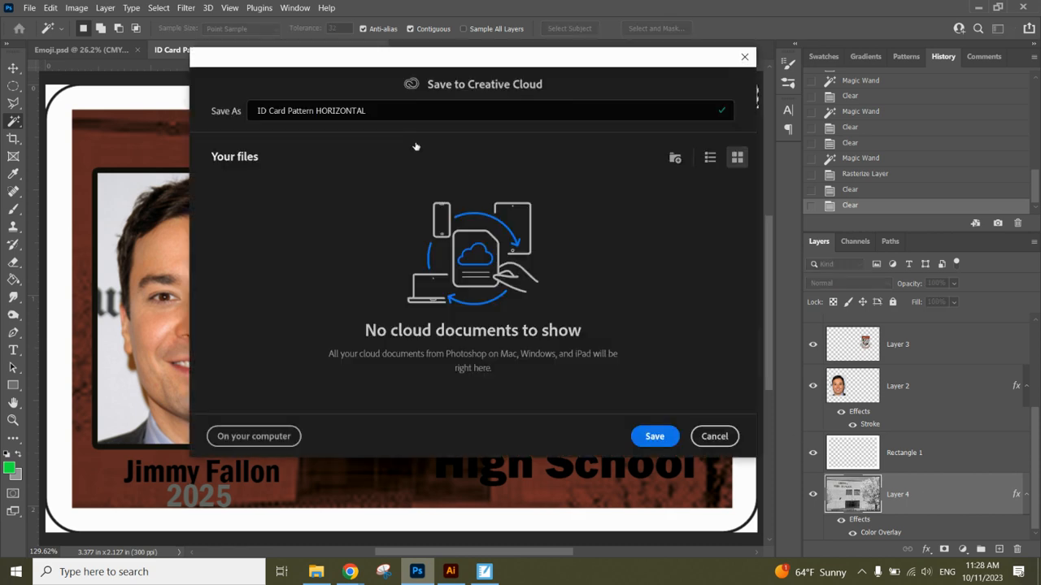
Cancel the Save to Creative Cloud dialog for ID Card Pattern HORIZONTAL without saving.
{"action": "left_click", "coordinate": [711, 440]}
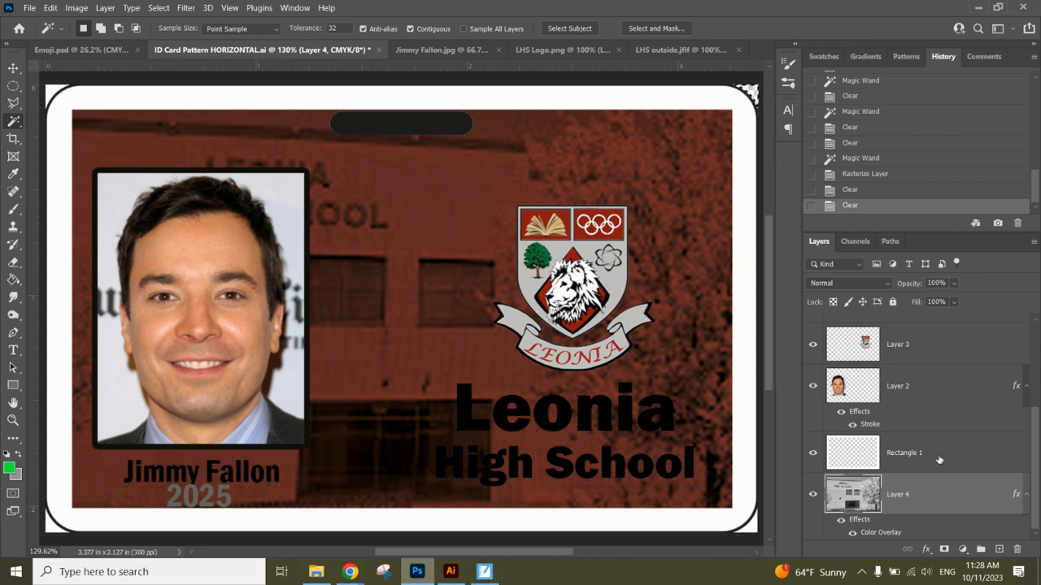
{"action": "scroll", "coordinate": [935, 439], "scroll_direction": "up", "scroll_amount": 3}
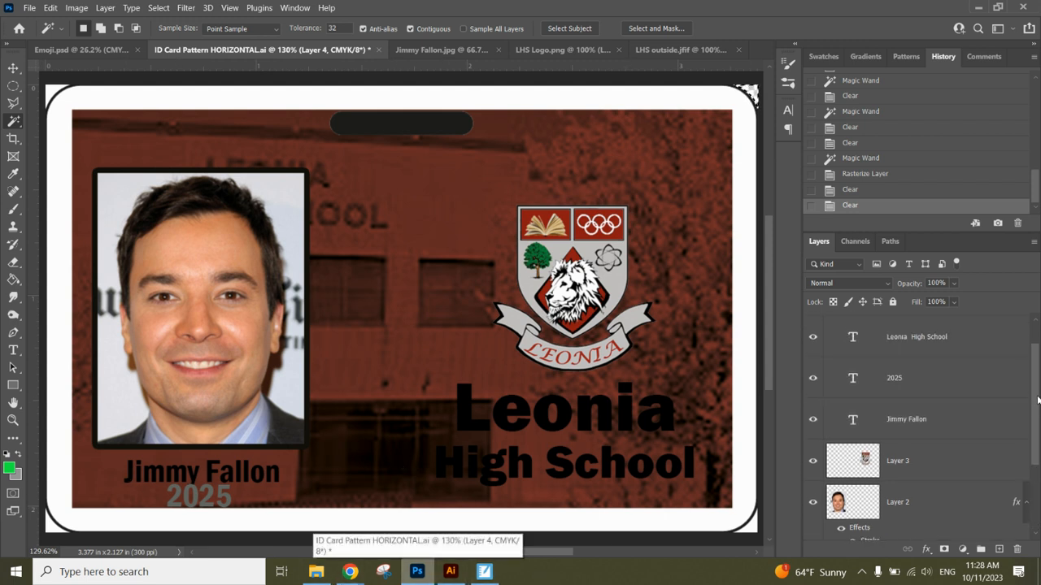
{"action": "mouse_move", "coordinate": [350, 572]}
{"action": "left_click", "coordinate": [317, 539]}
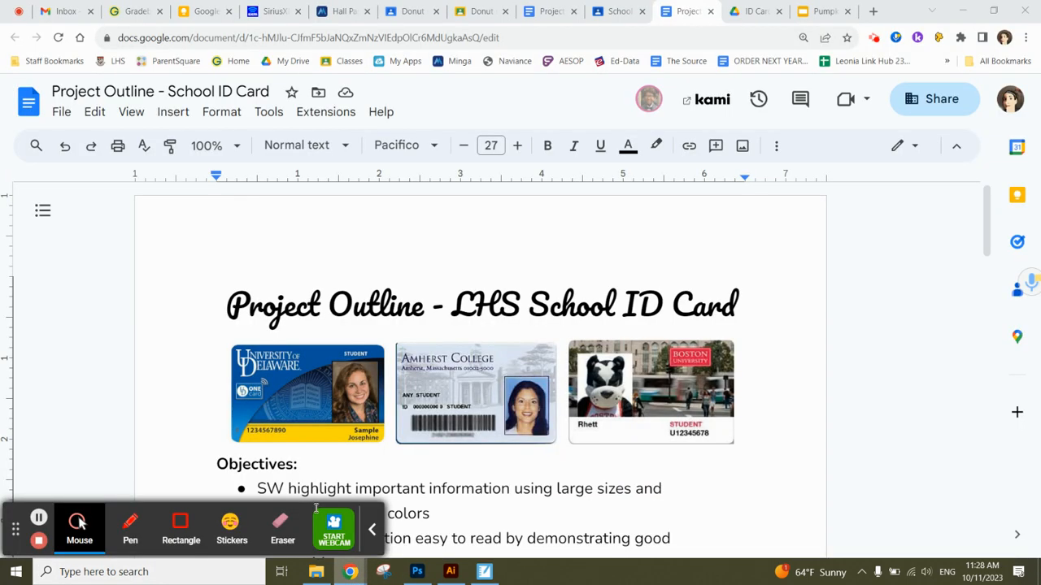
{"action": "left_click", "coordinate": [242, 146]}
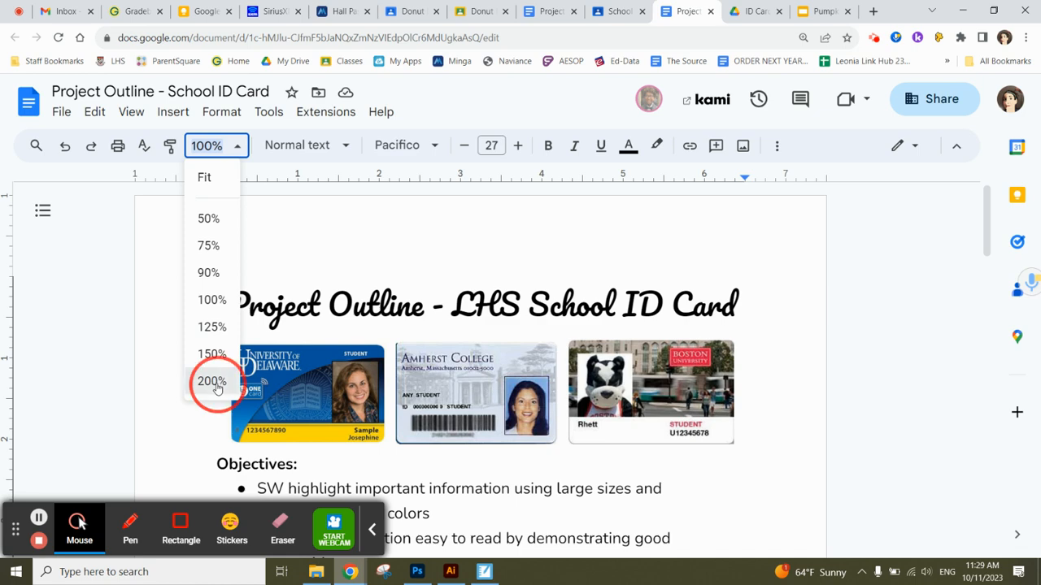
{"action": "left_click", "coordinate": [216, 389]}
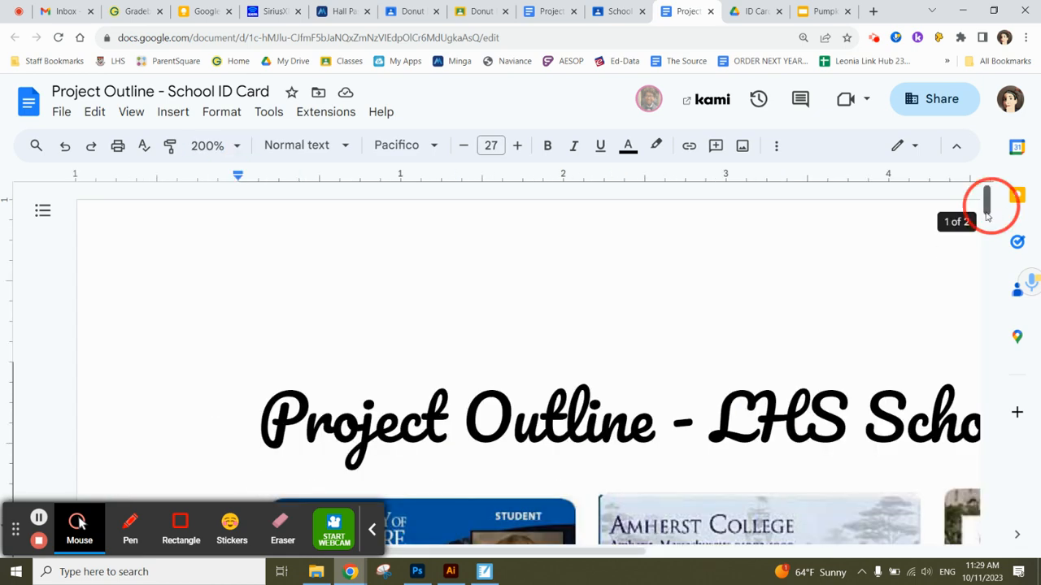
{"action": "scroll", "coordinate": [987, 216], "scroll_direction": "down", "scroll_amount": 3}
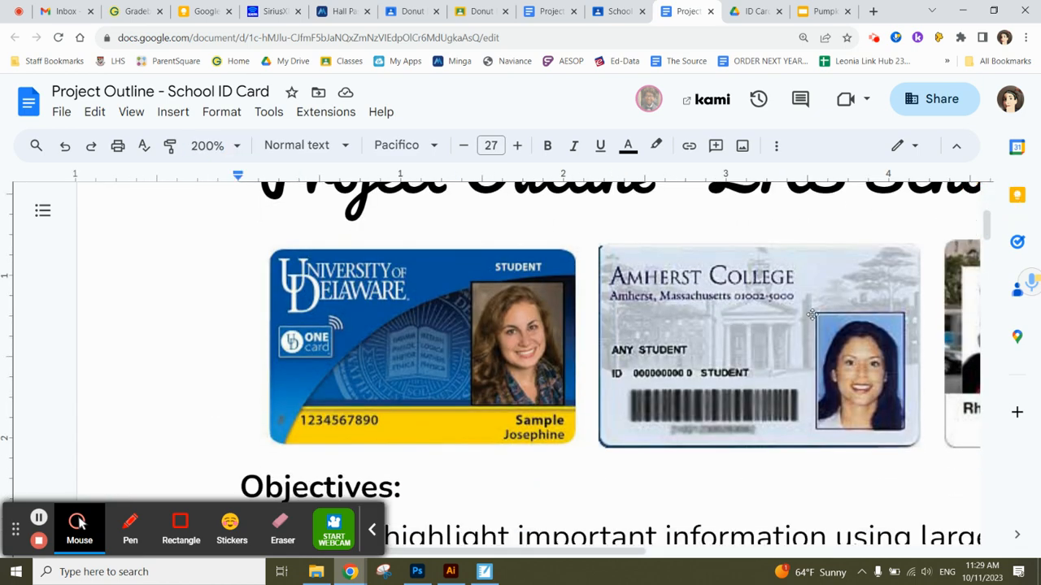
{"action": "left_click", "coordinate": [426, 575]}
{"action": "left_click_drag", "start_coordinate": [1034, 440], "coordinate": [1030, 514]}
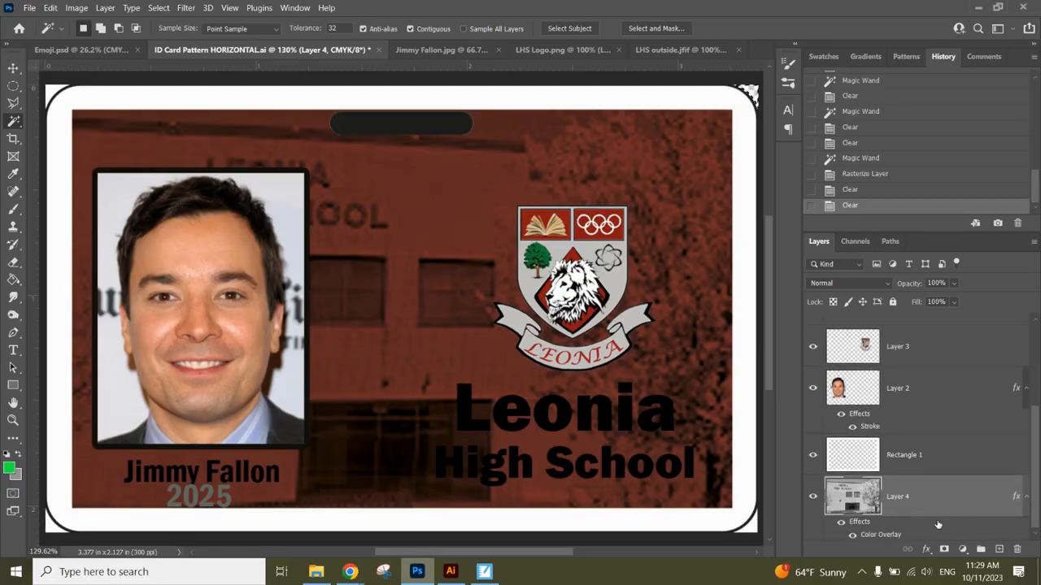
{"action": "left_click", "coordinate": [951, 283]}
{"action": "mouse_move", "coordinate": [969, 302]}
{"action": "left_mouse_down"}
{"action": "mouse_move", "coordinate": [949, 305]}
{"action": "mouse_move", "coordinate": [967, 305]}
{"action": "left_mouse_up"}
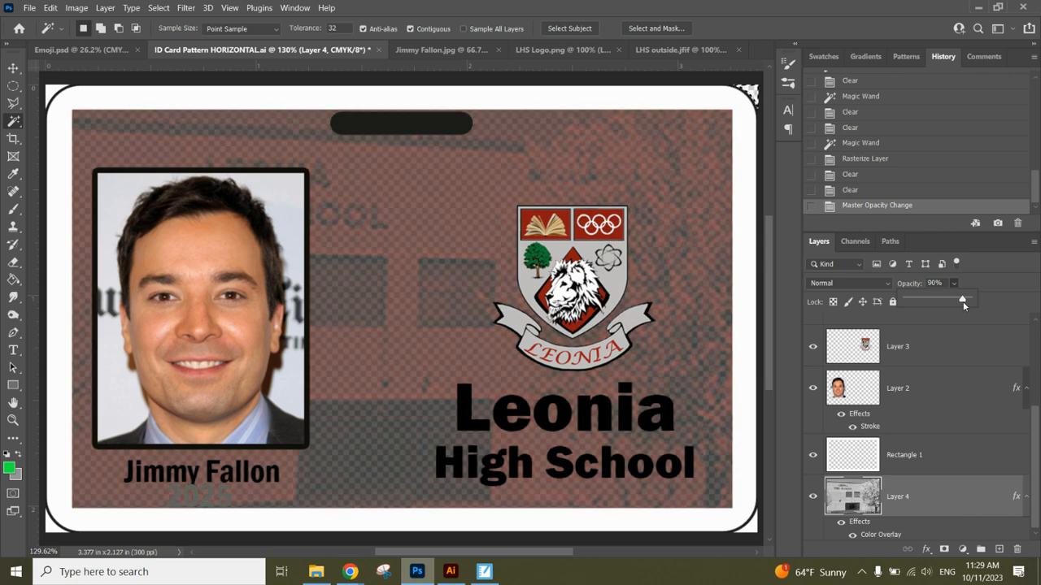
{"action": "left_click_drag", "start_coordinate": [965, 304], "coordinate": [987, 299]}
{"action": "left_click_drag", "start_coordinate": [1035, 475], "coordinate": [1037, 354]}
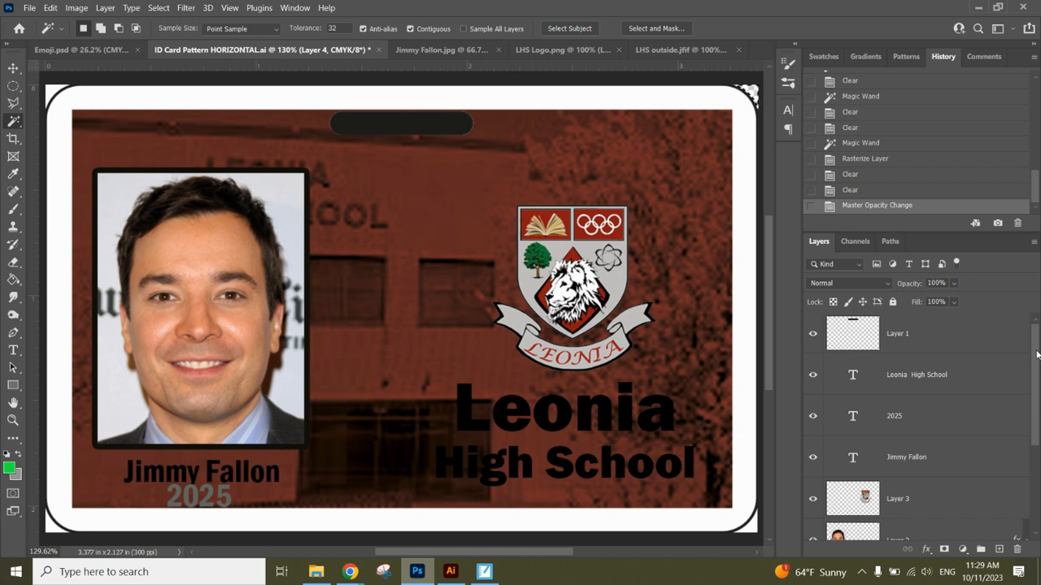
{"action": "mouse_move", "coordinate": [350, 571]}
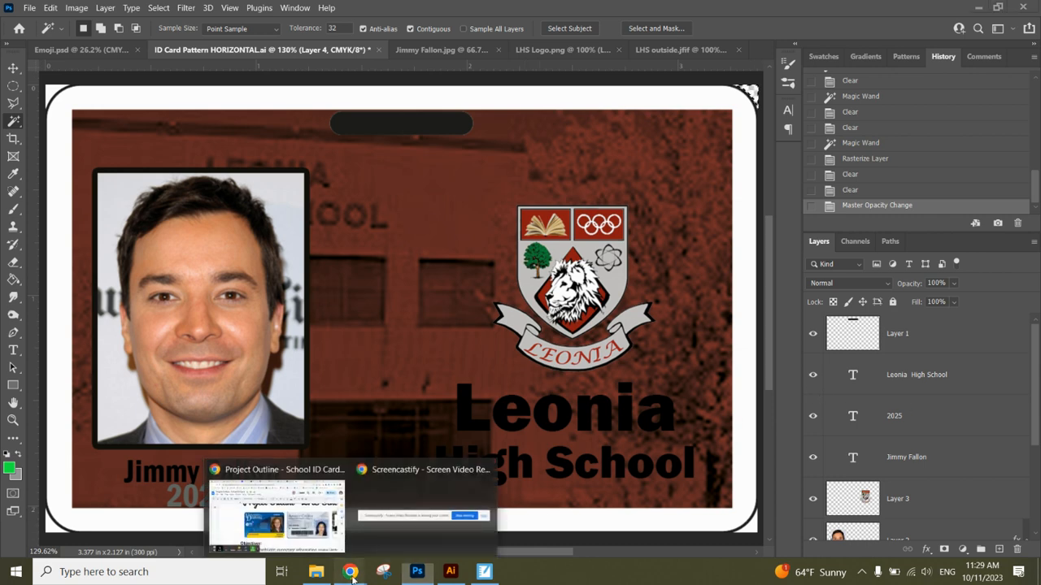